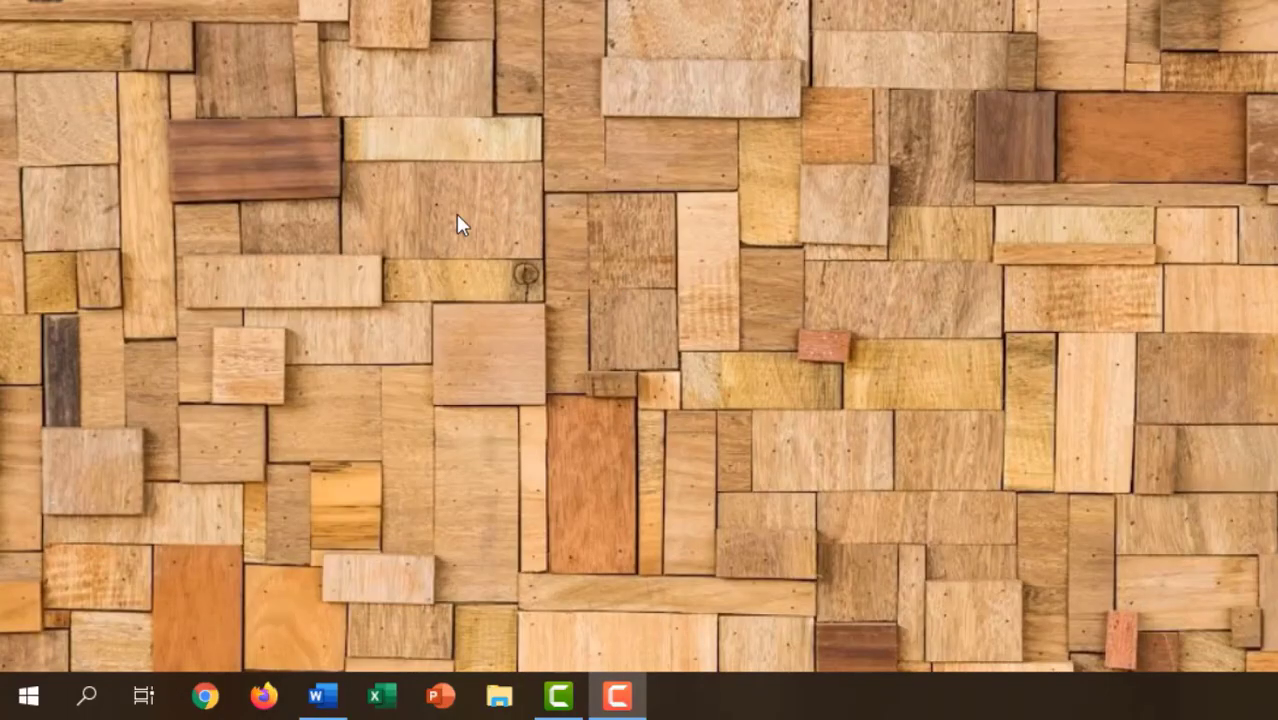
- Look through the alphabetical list of installed apps for Word
left_click(28, 705)
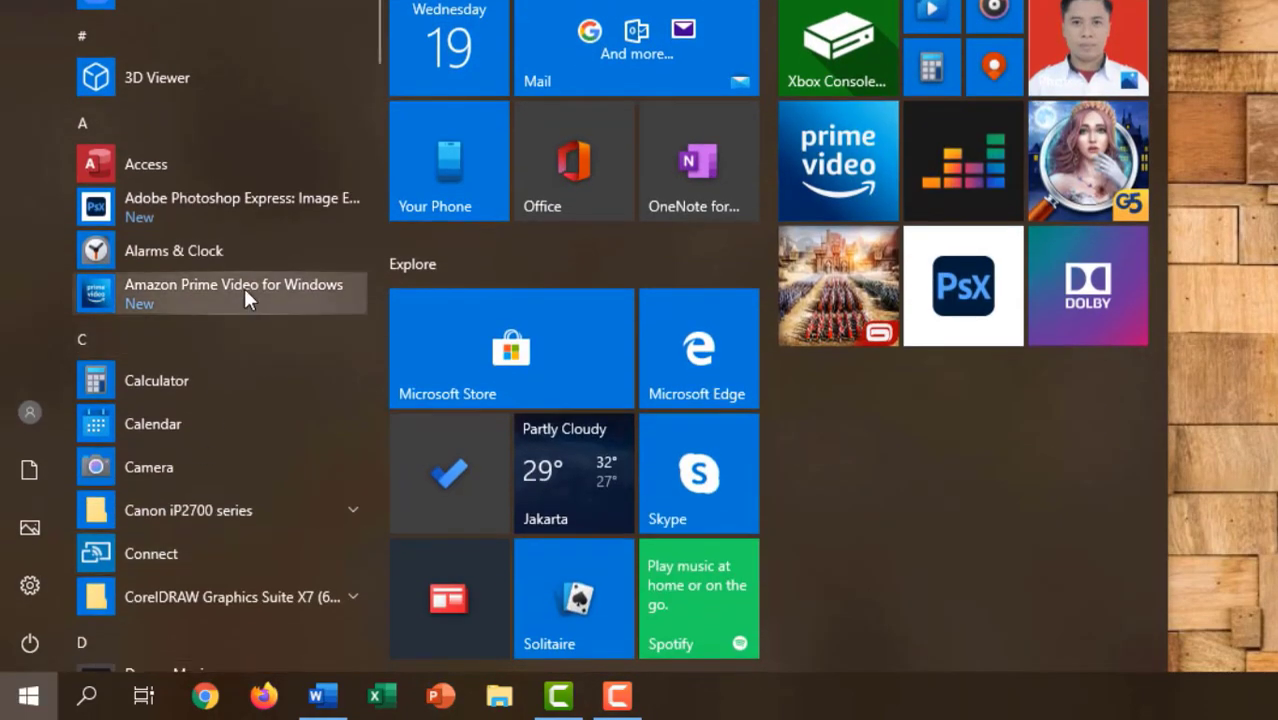
scroll(244, 288, "down", 8)
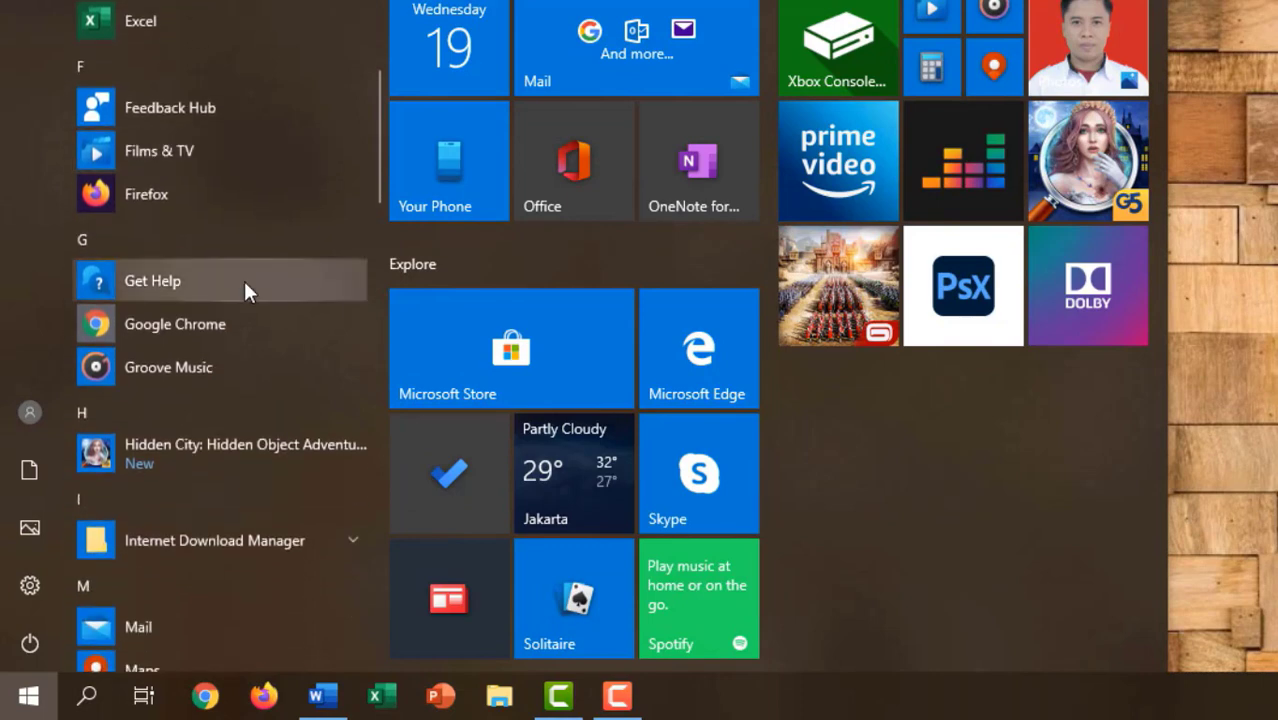
scroll(244, 281, "down", 8)
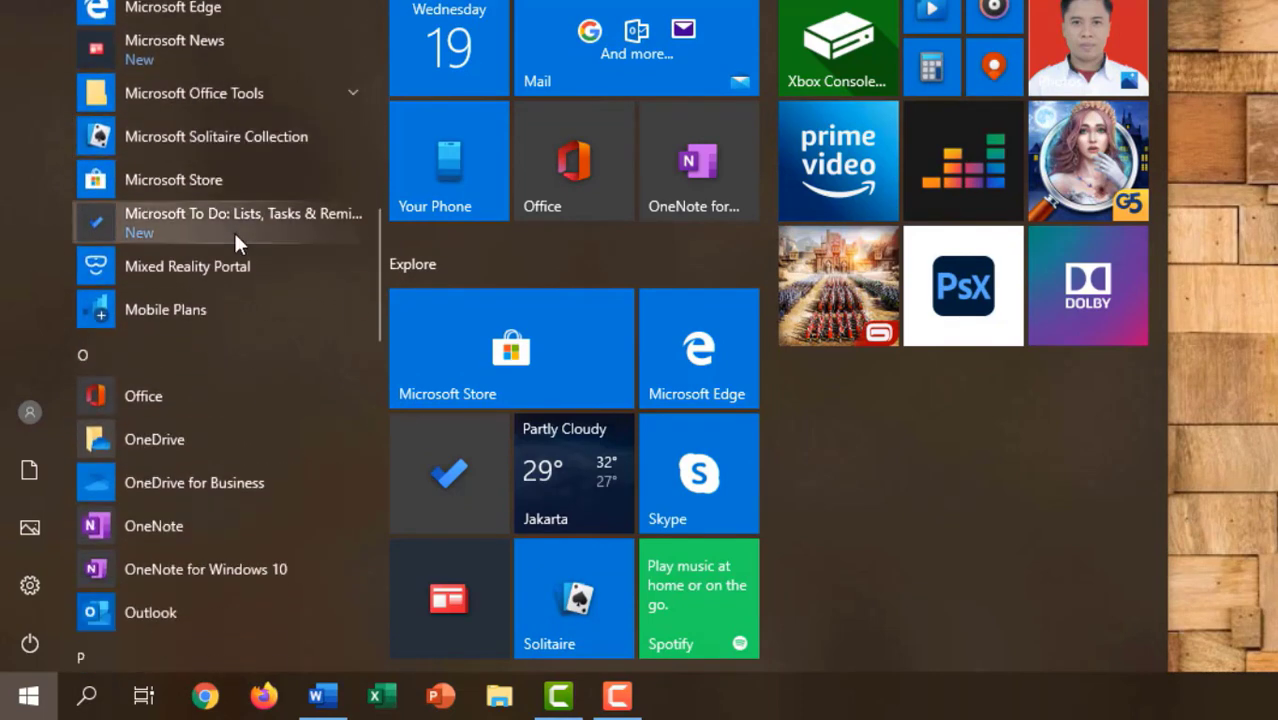
scroll(234, 230, "down", 3)
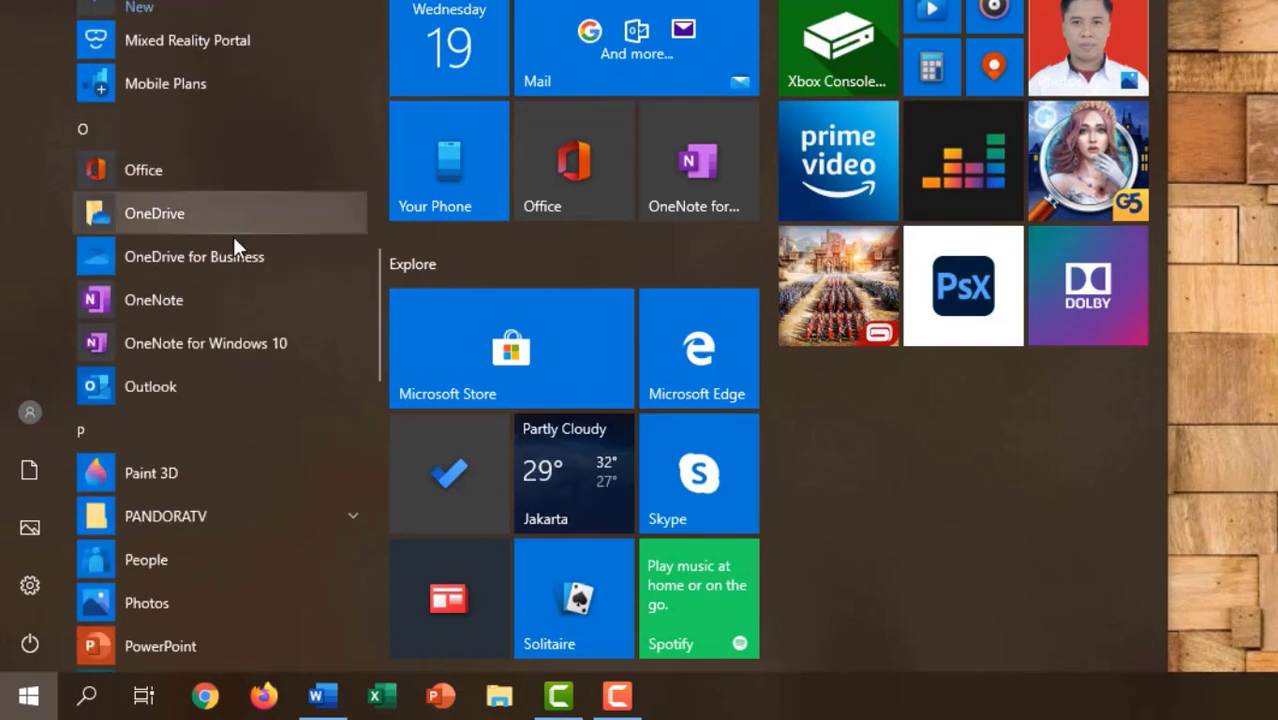
- Search the computer for "word", launch the Word app from the results, and close its window
left_click(88, 700)
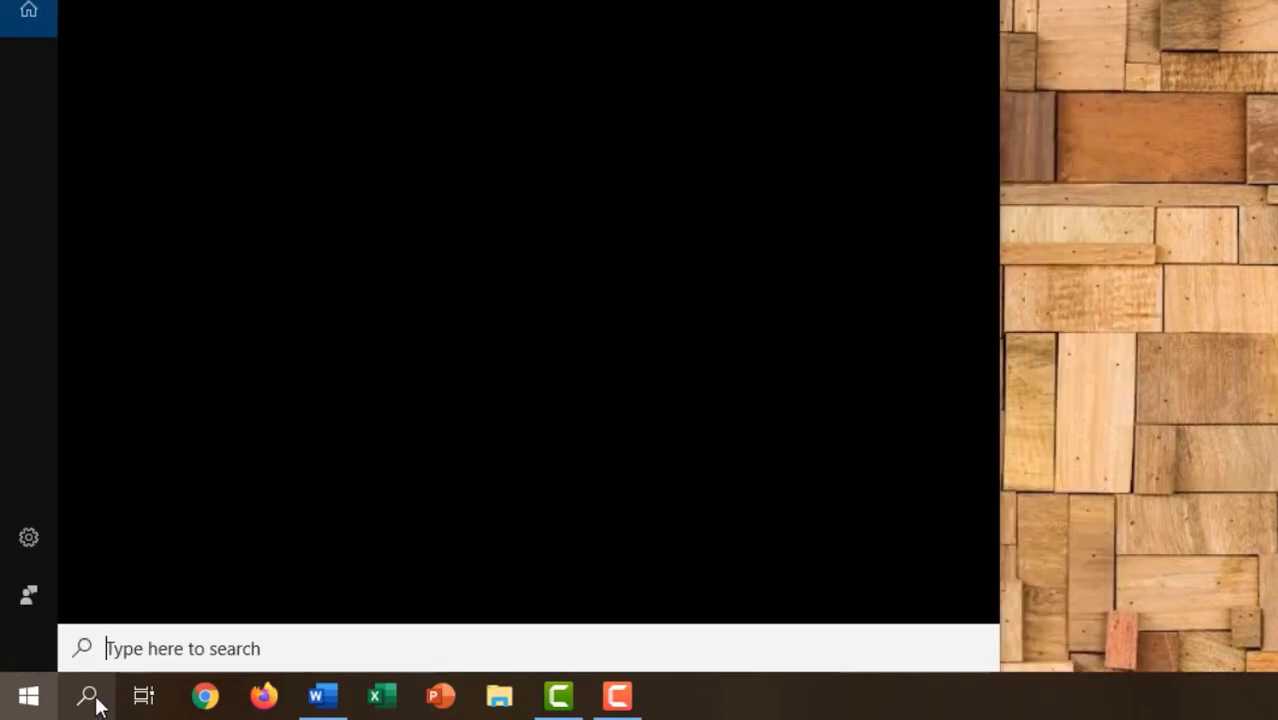
type("w")
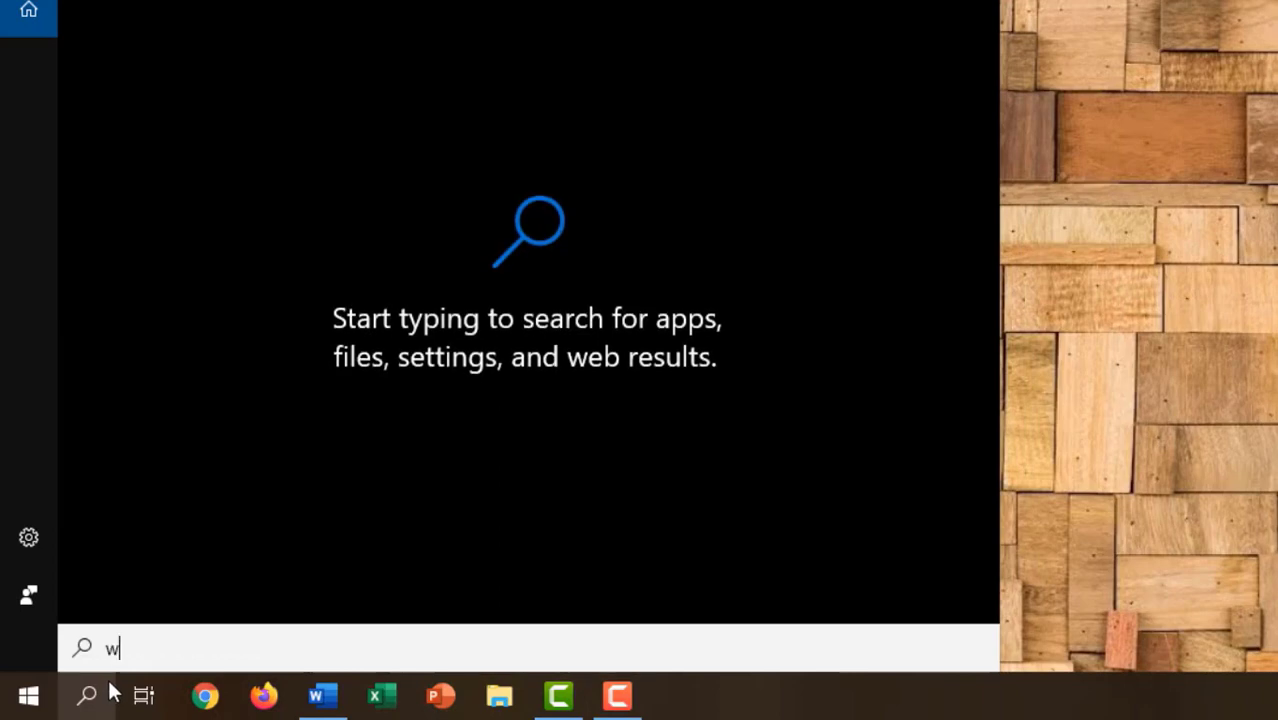
type("ord")
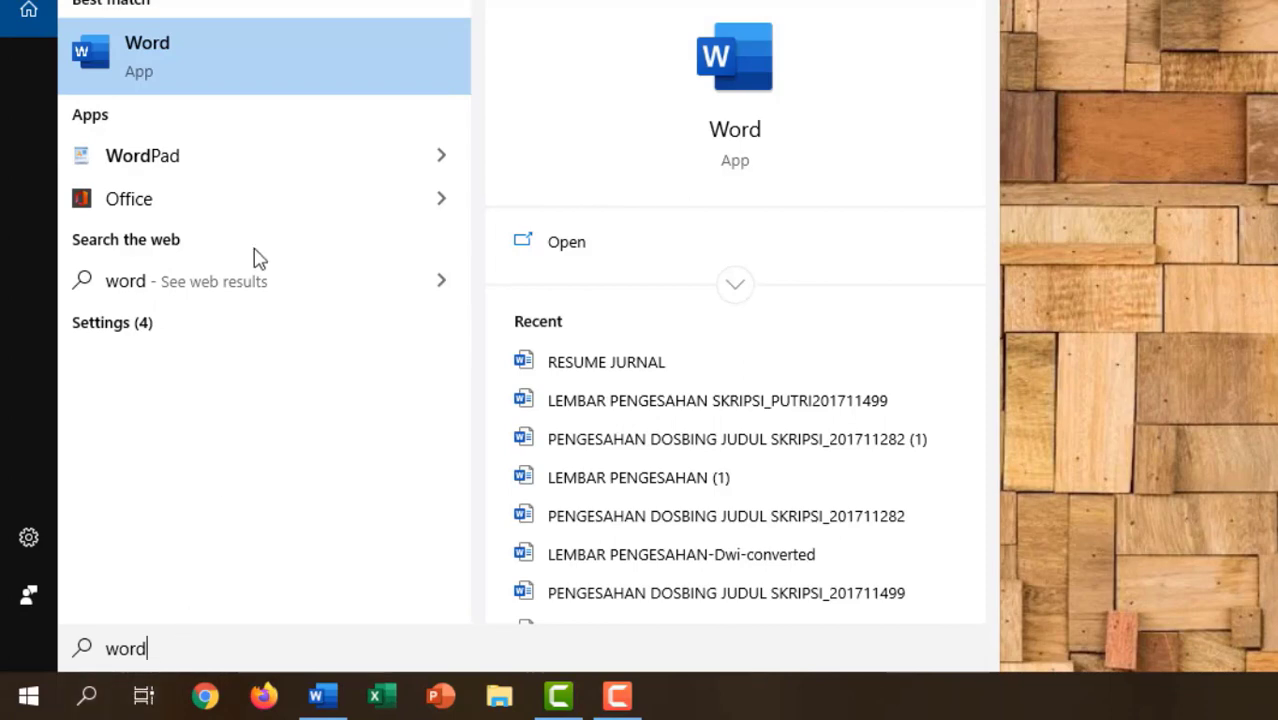
left_click(224, 60)
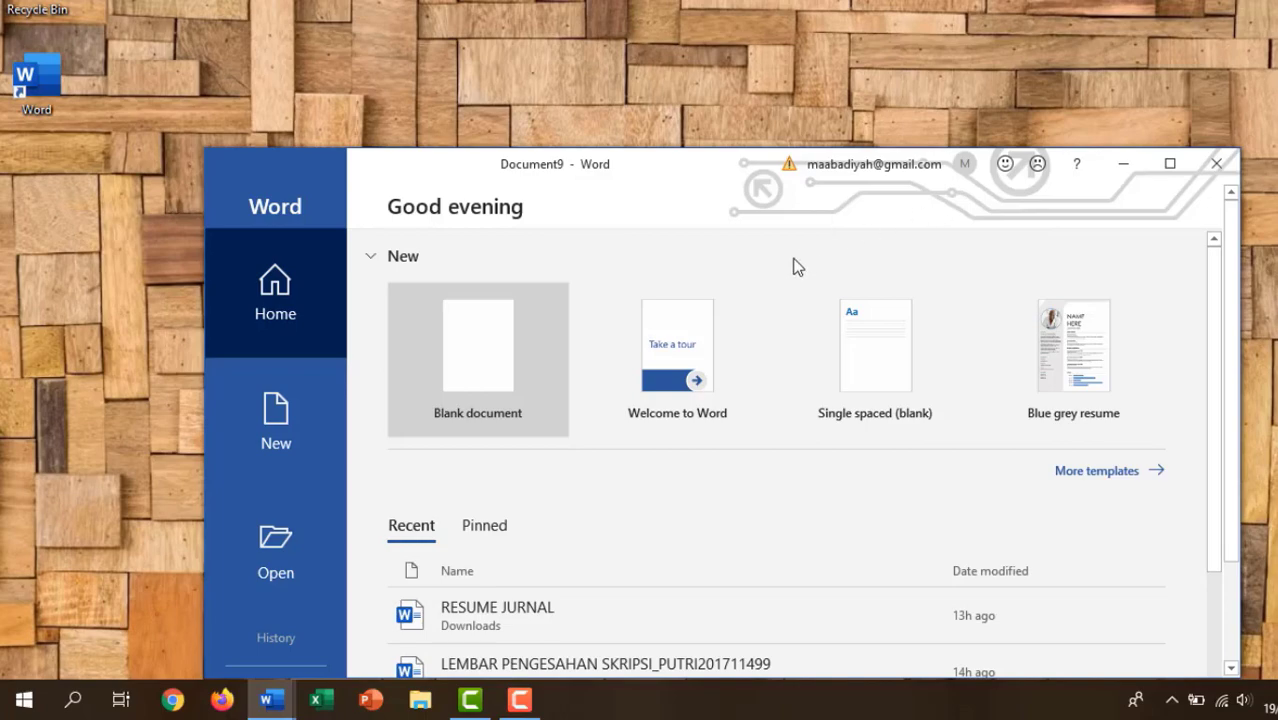
left_click(1203, 156)
left_click(1203, 156)
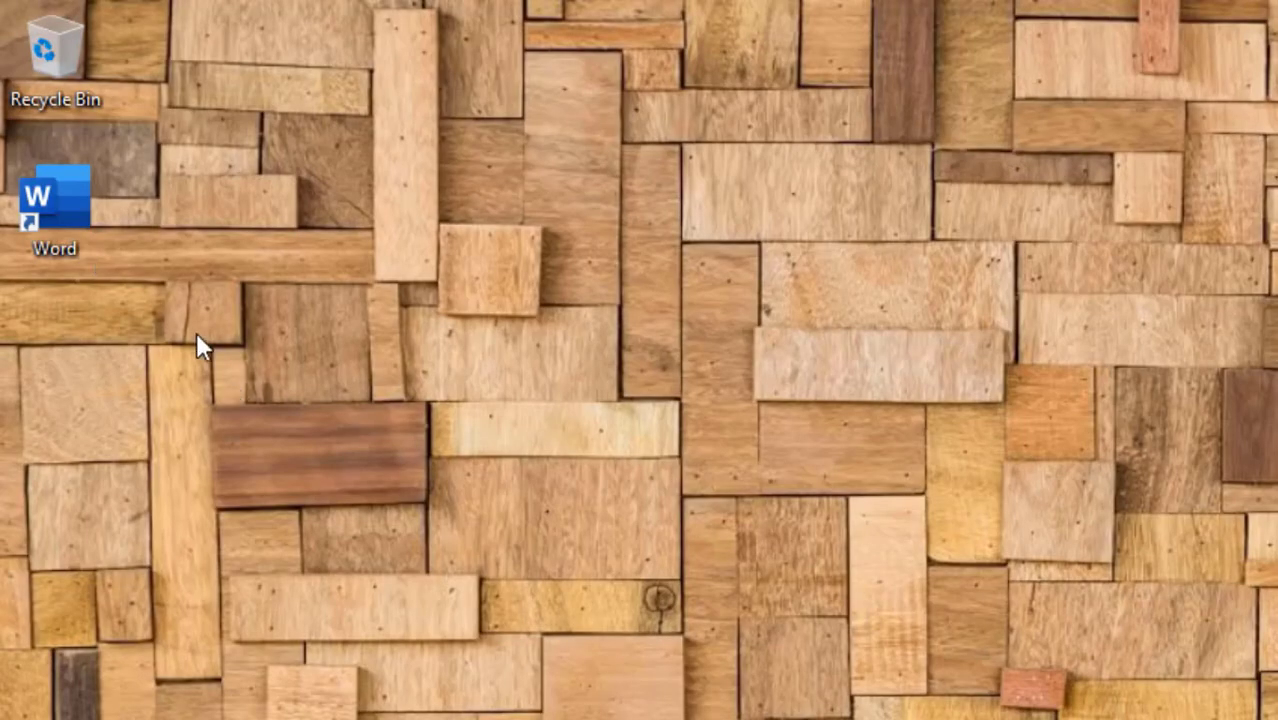
- Launch Word using the Open command of its desktop shortcut, and close the window again
right_click(78, 228)
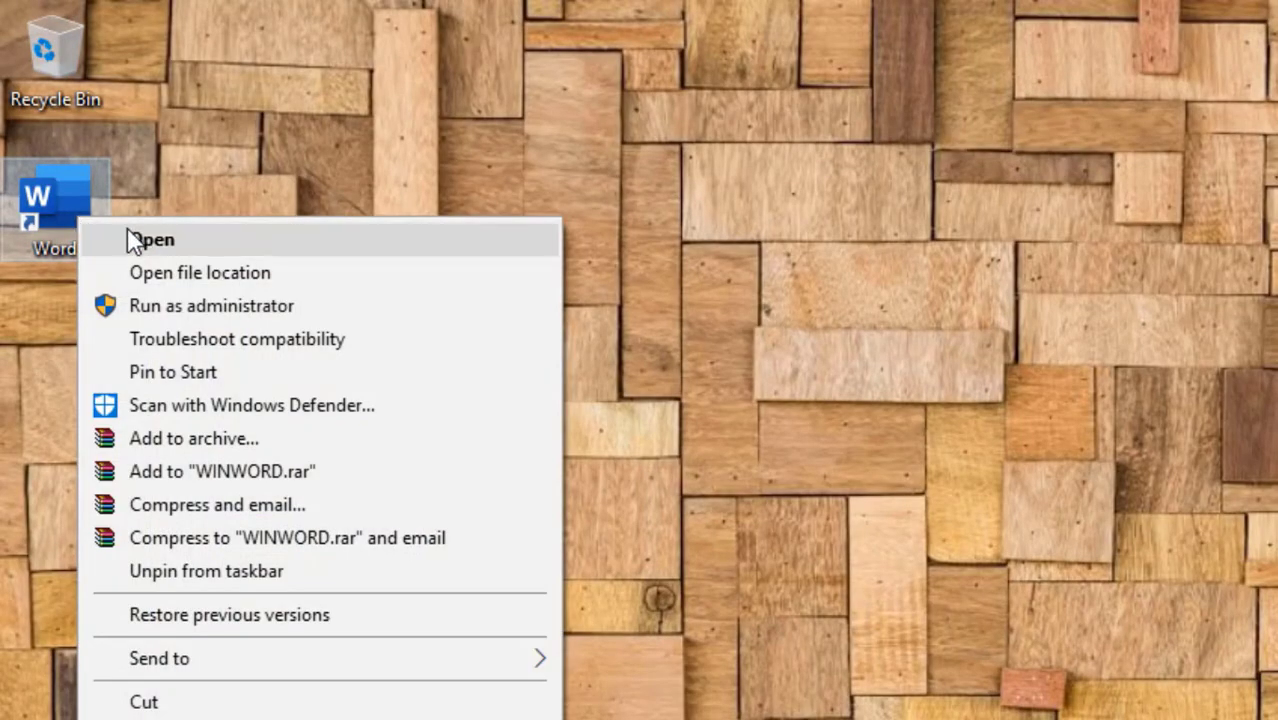
left_click(258, 241)
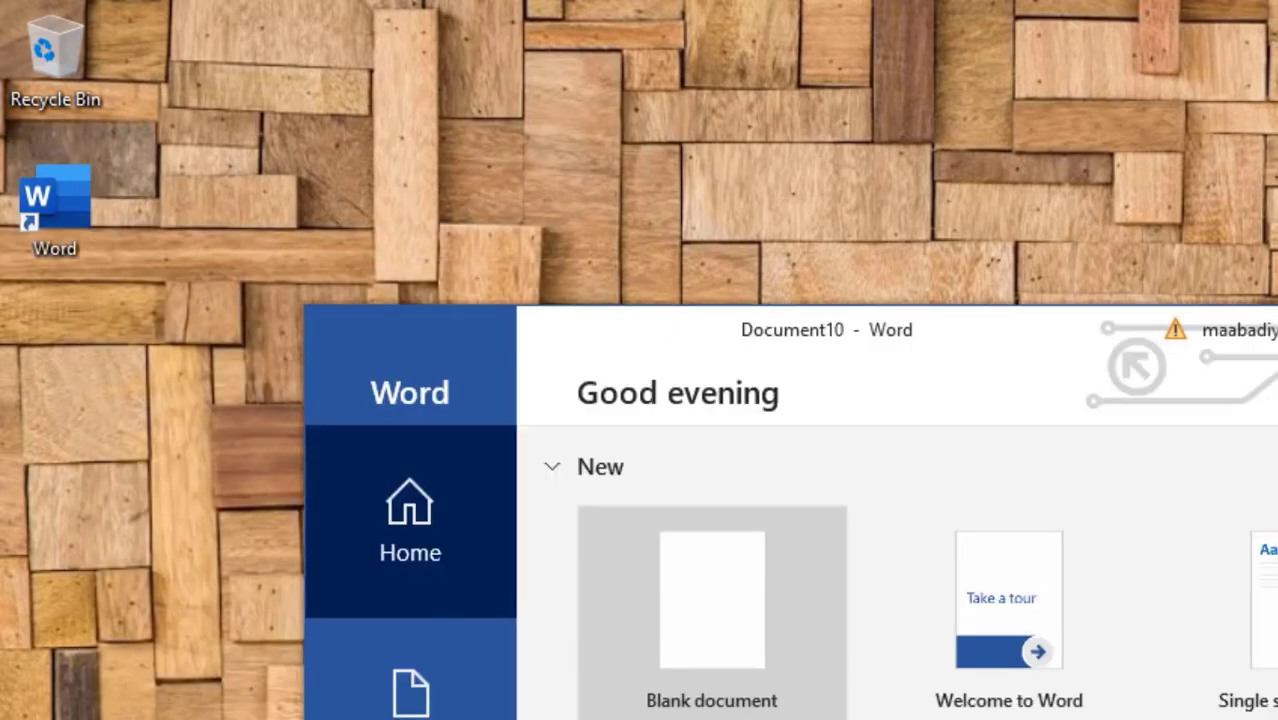
key("alt+F4")
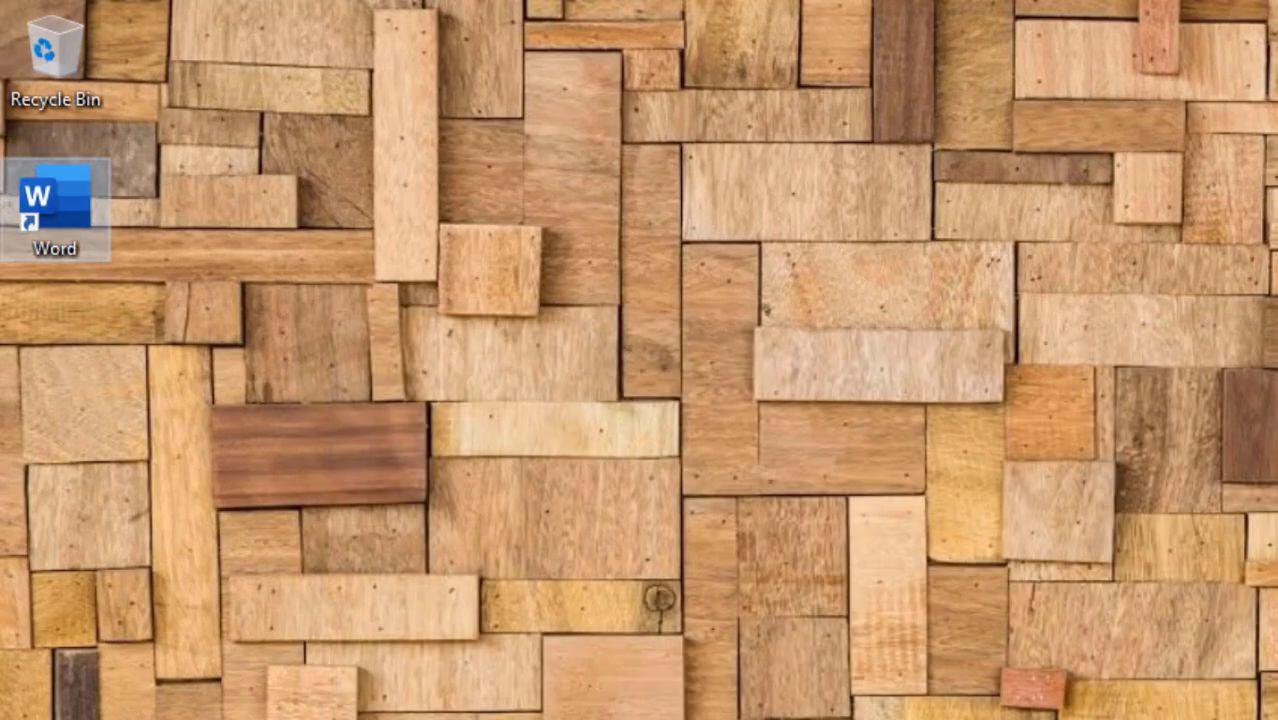
left_click(403, 540)
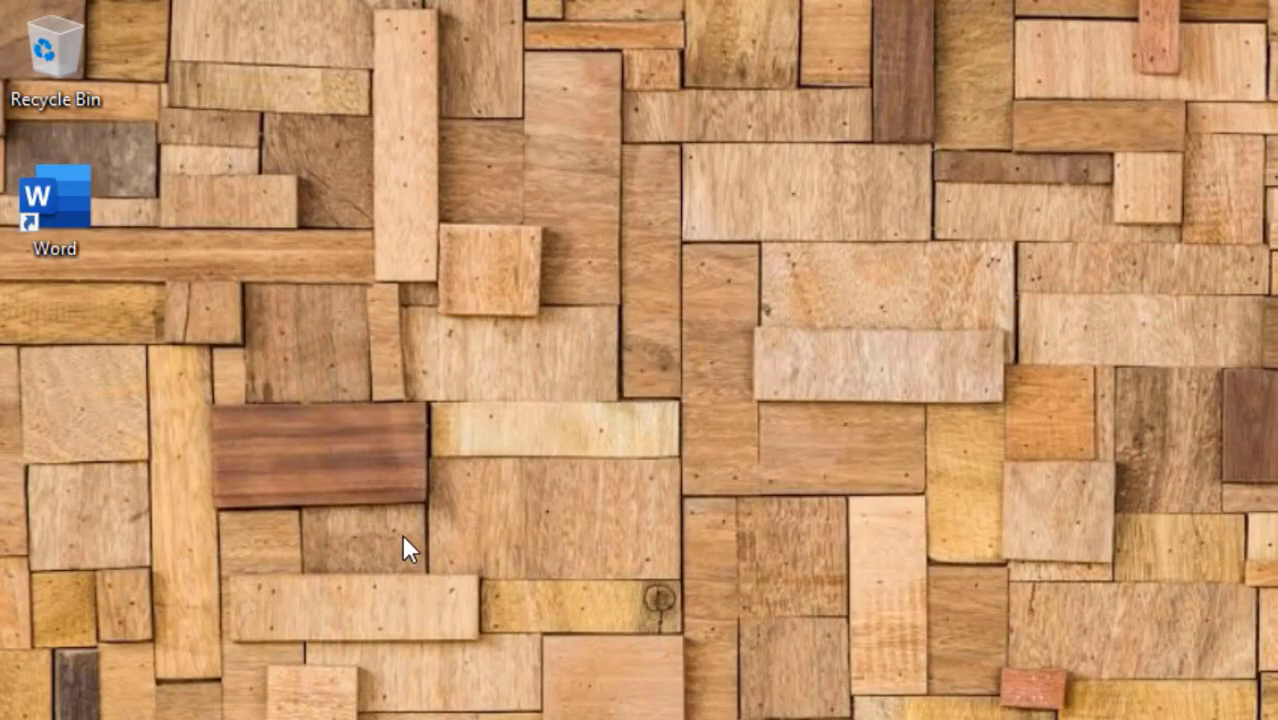
- Launch Word from its desktop shortcut and create a blank document, keeping only the Document11 window open
double_click(59, 195)
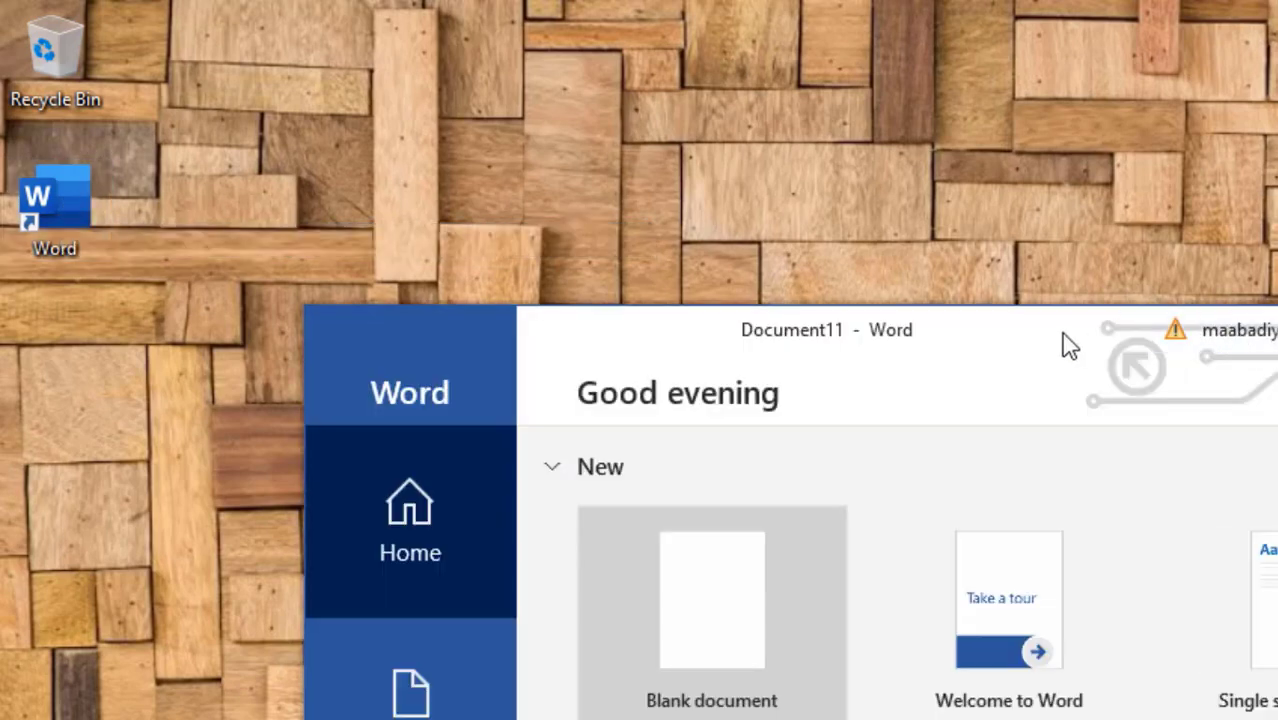
left_click_drag(1064, 342, 1014, 197)
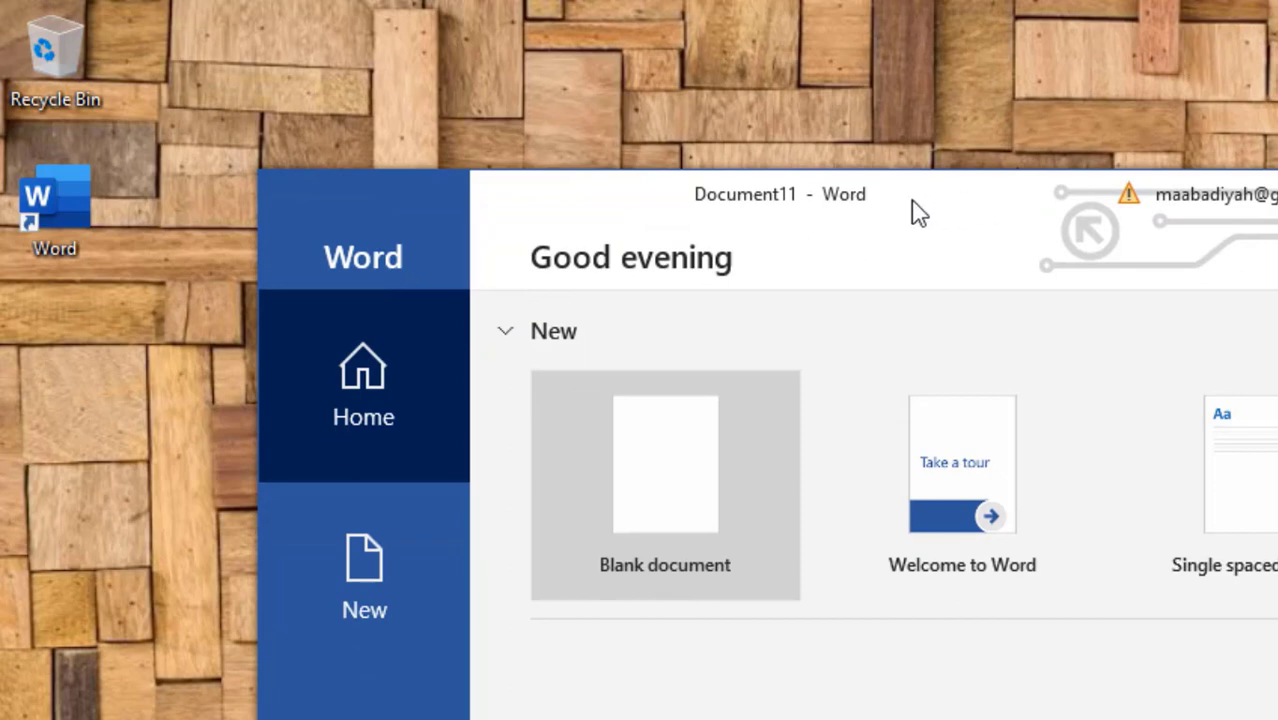
left_click(668, 532)
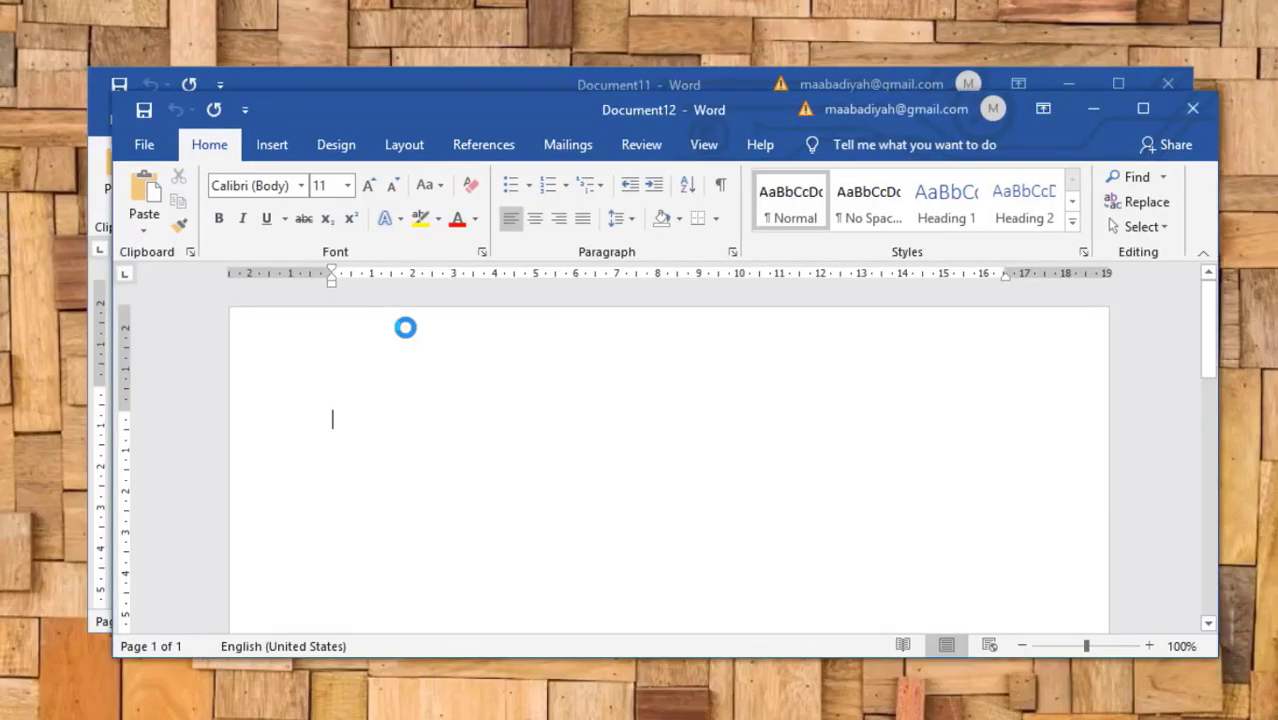
left_click(1193, 108)
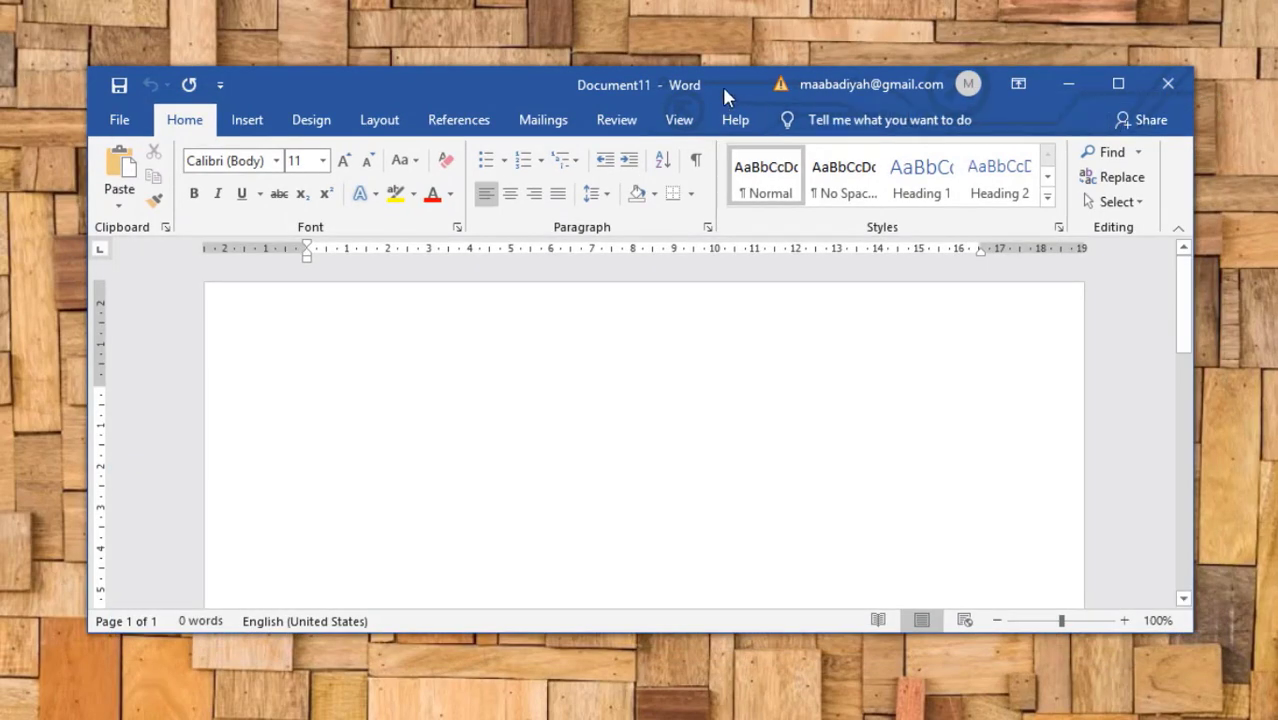
left_click_drag(722, 86, 637, 110)
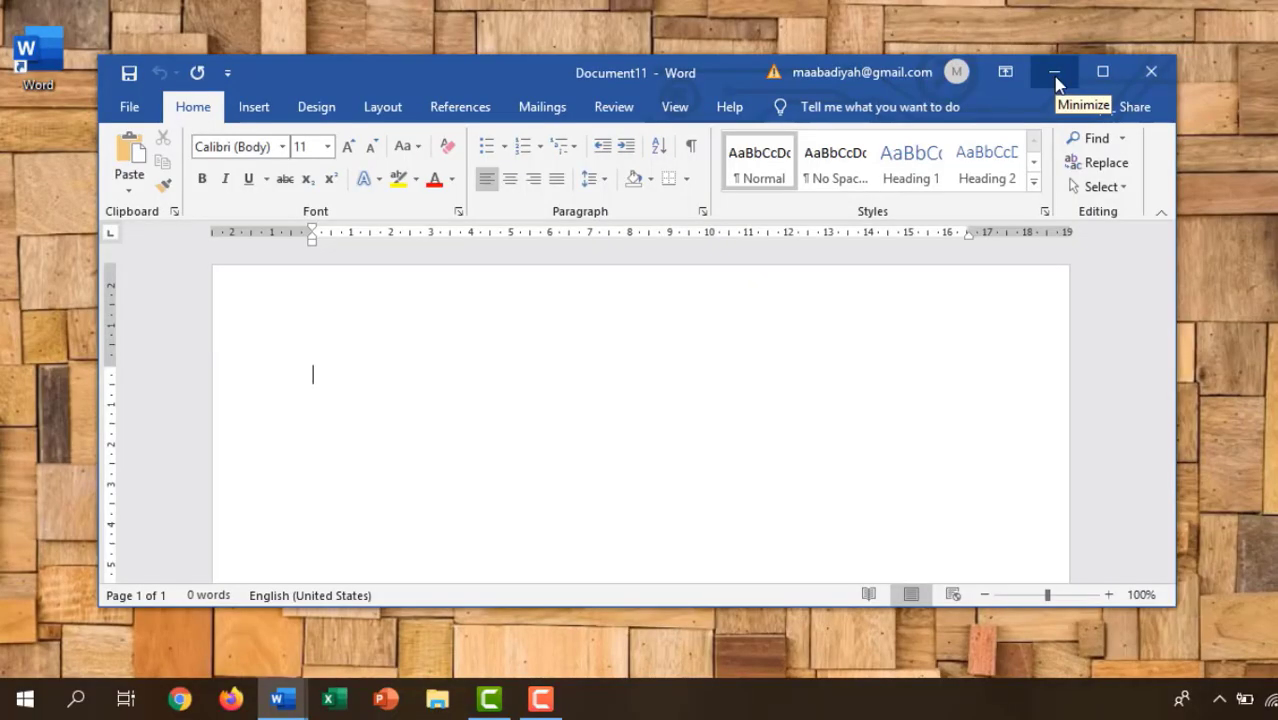
- Minimize and restore the Document11 window, and maximize it to fill the screen
left_click(1055, 77)
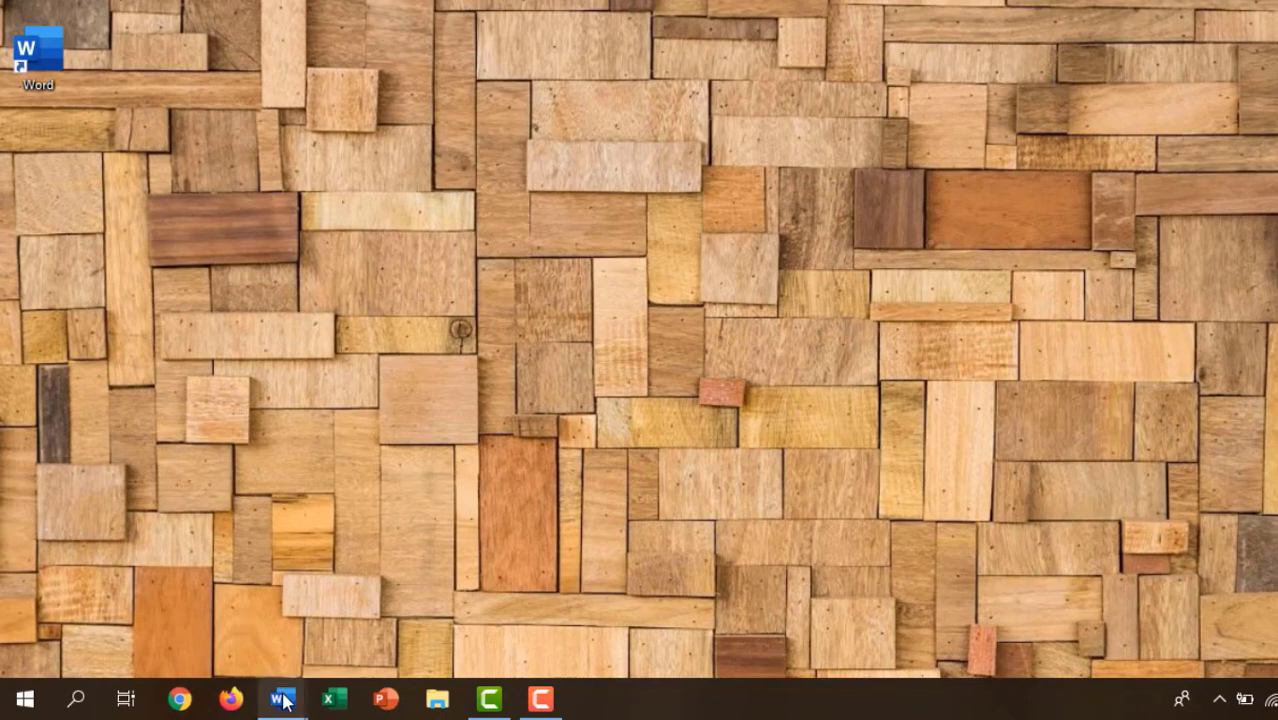
mouse_move(283, 702)
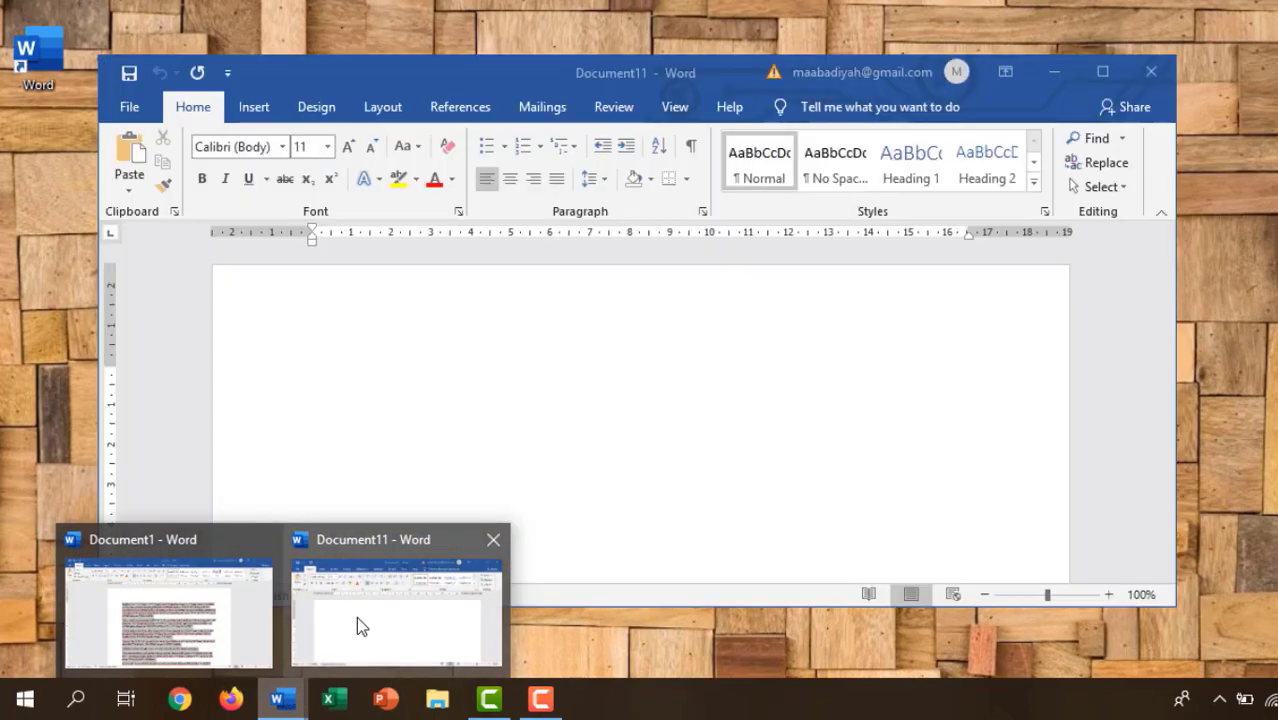
left_click(356, 616)
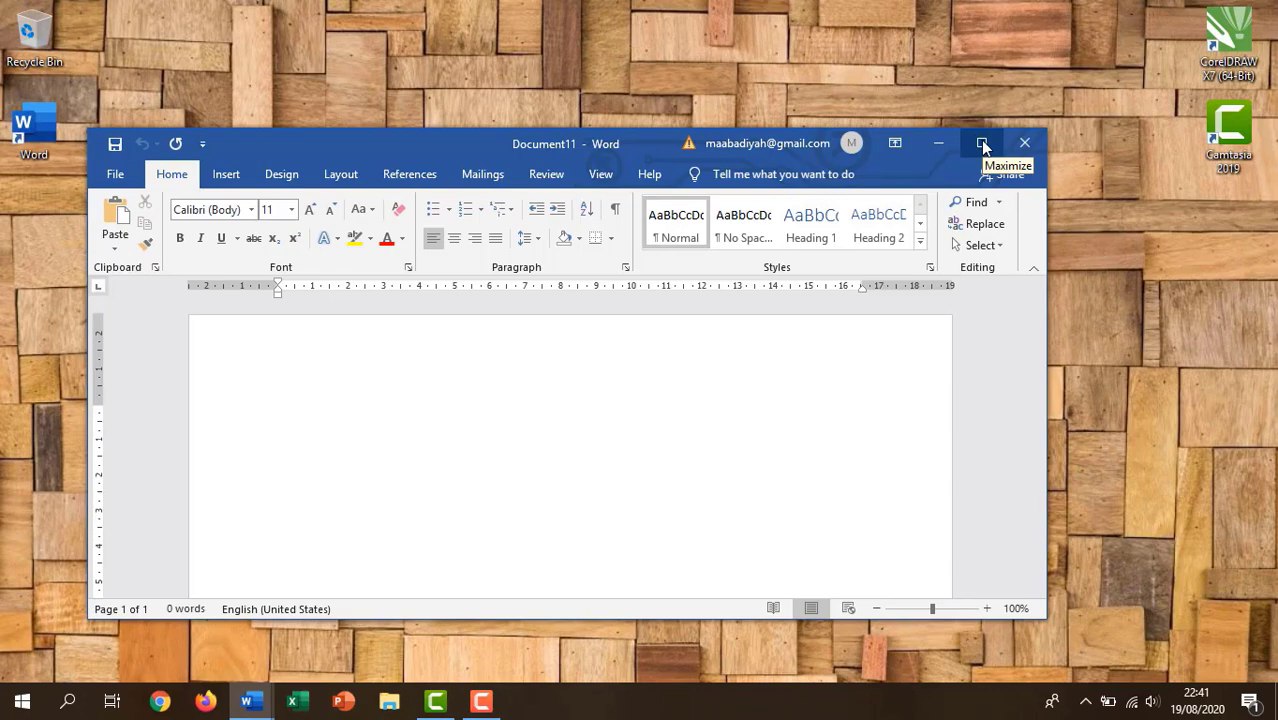
left_click(982, 144)
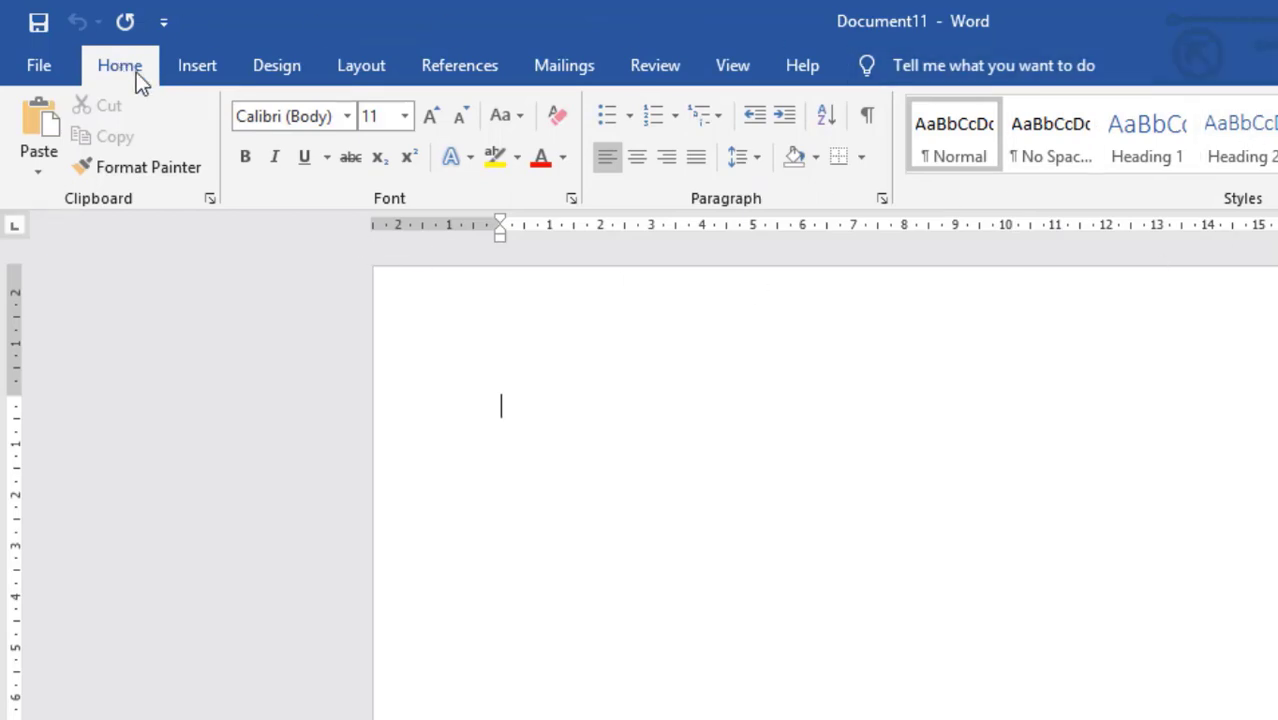
- Look through the Insert, Design and Layout command sets of the ribbon, and return to the Home commands
left_click(196, 66)
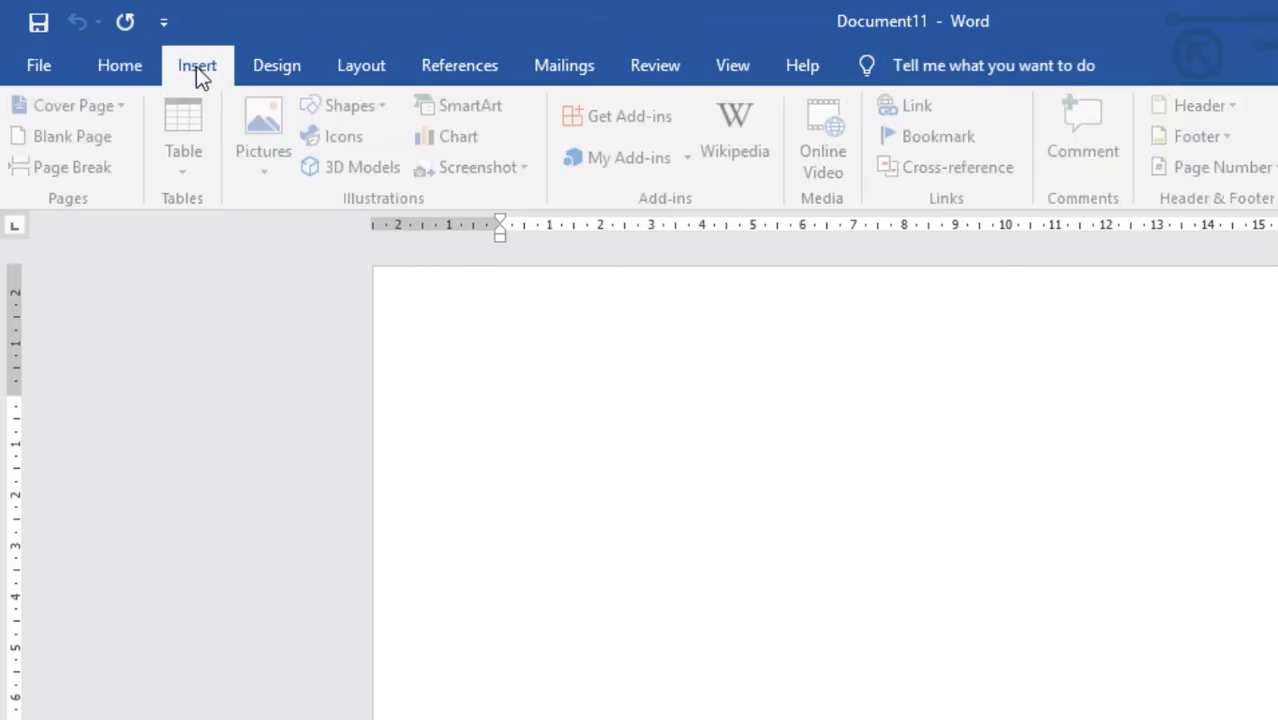
left_click(276, 68)
left_click(357, 70)
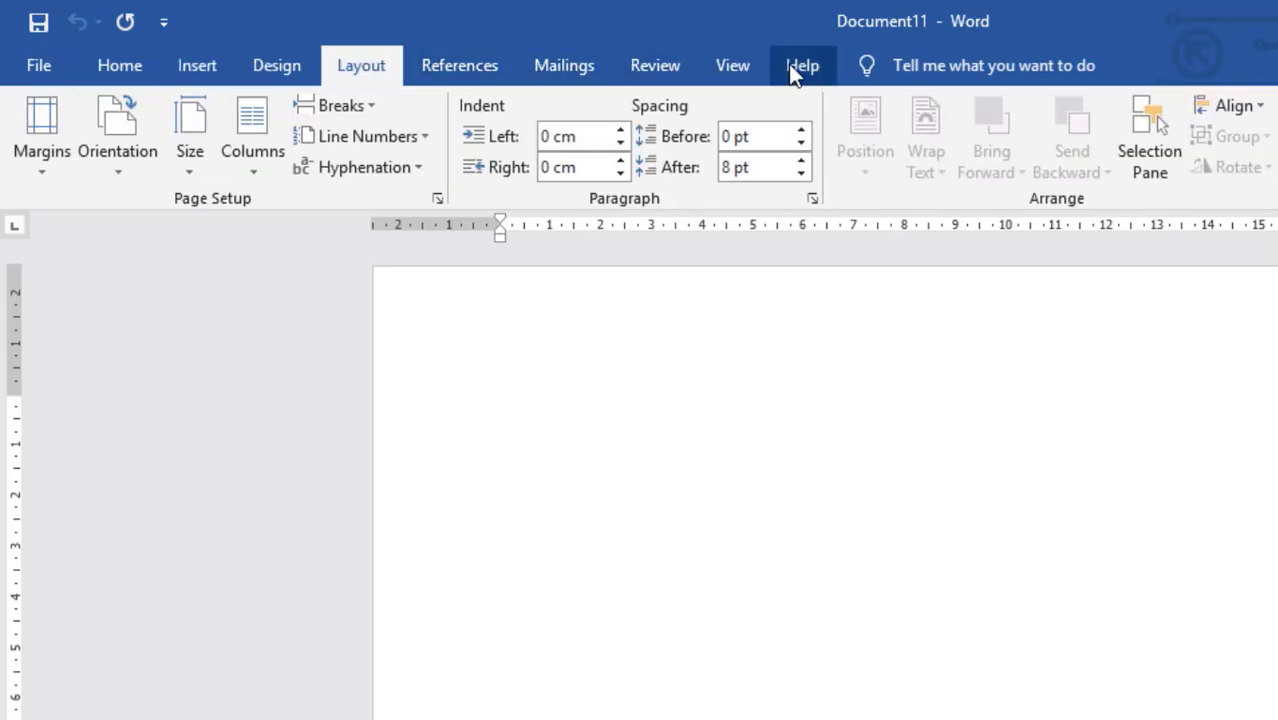
left_click(133, 70)
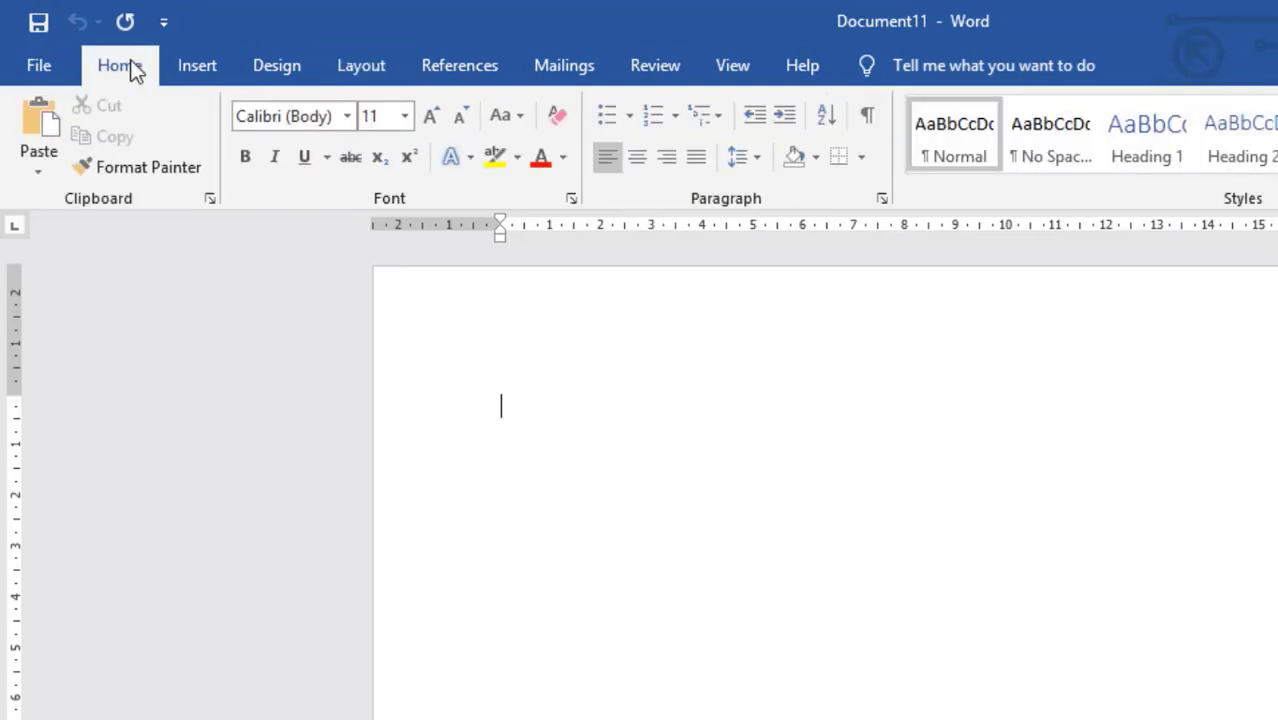
left_click(208, 66)
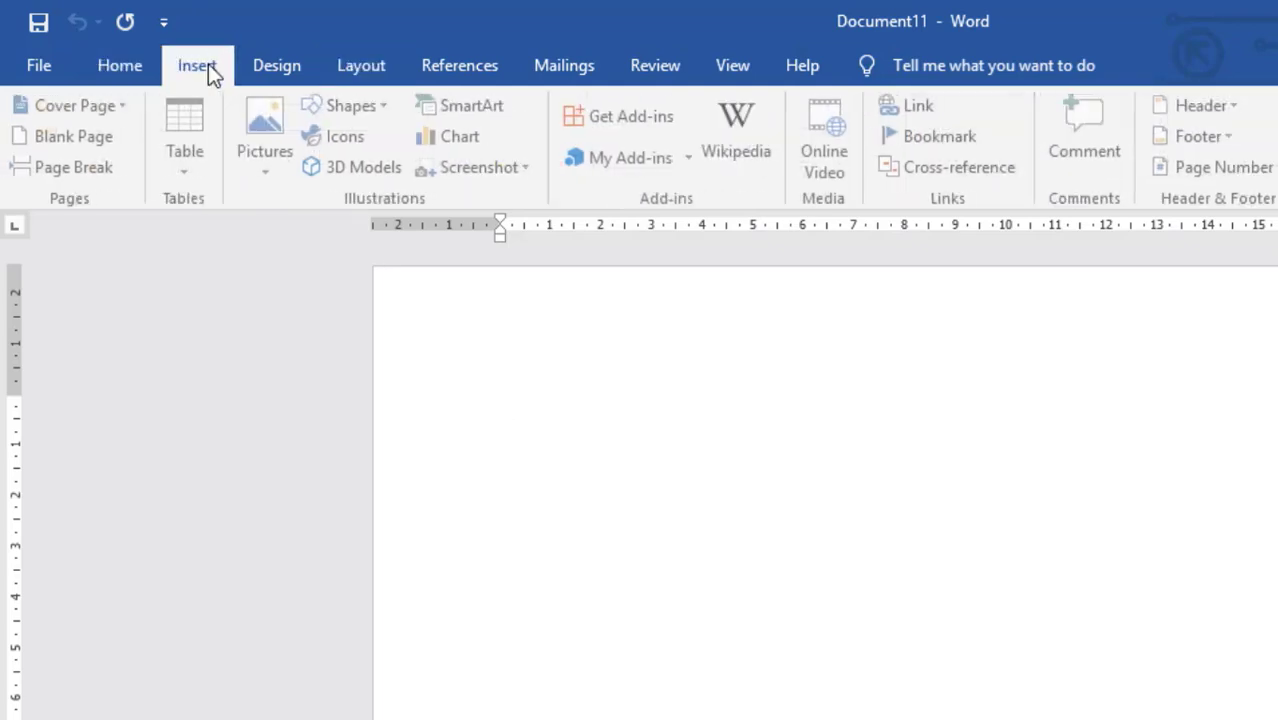
left_click(370, 68)
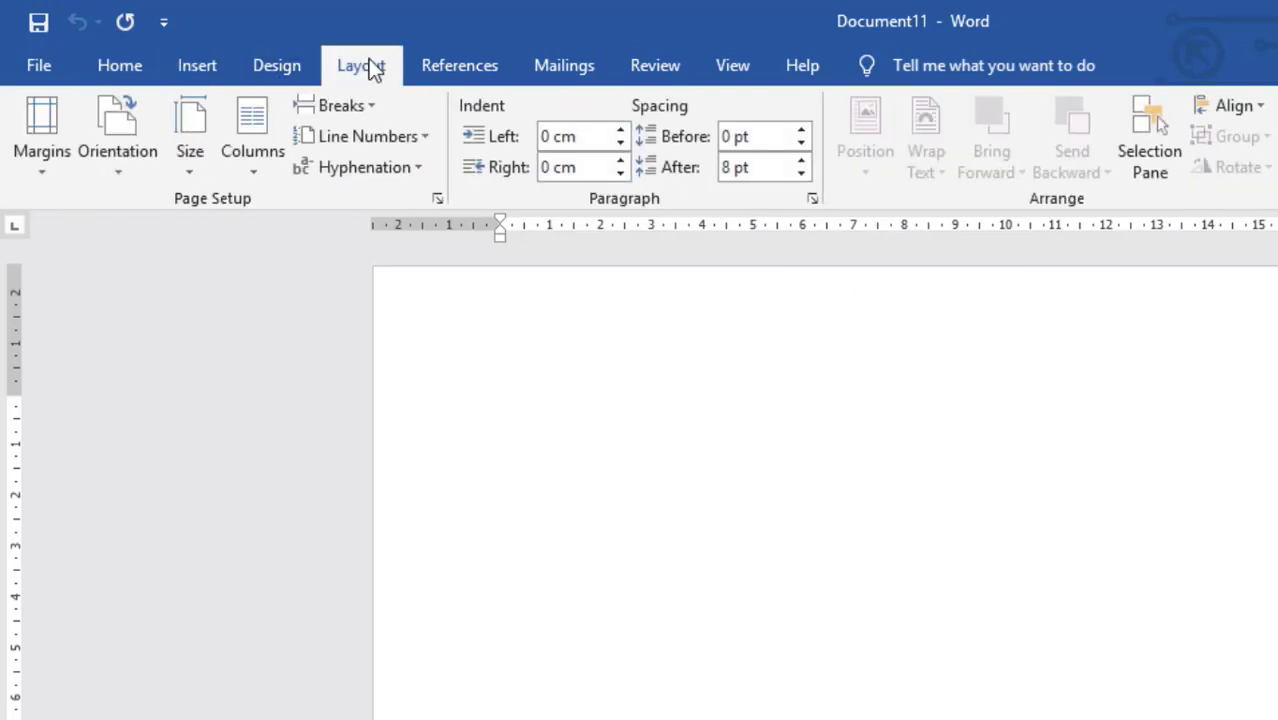
left_click(131, 76)
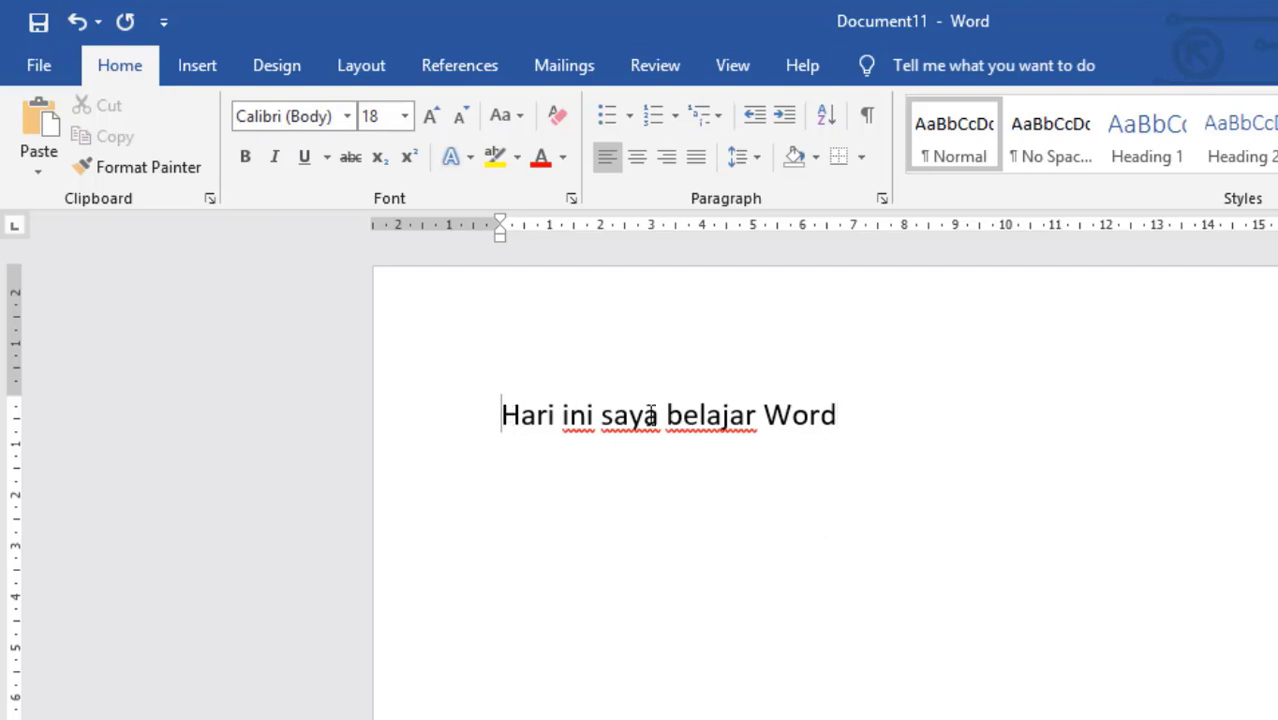
- Practise selecting the whole sentence "Hari ini saya belajar Word" and the entire document, clearing each selection
left_click_drag(501, 414, 830, 422)
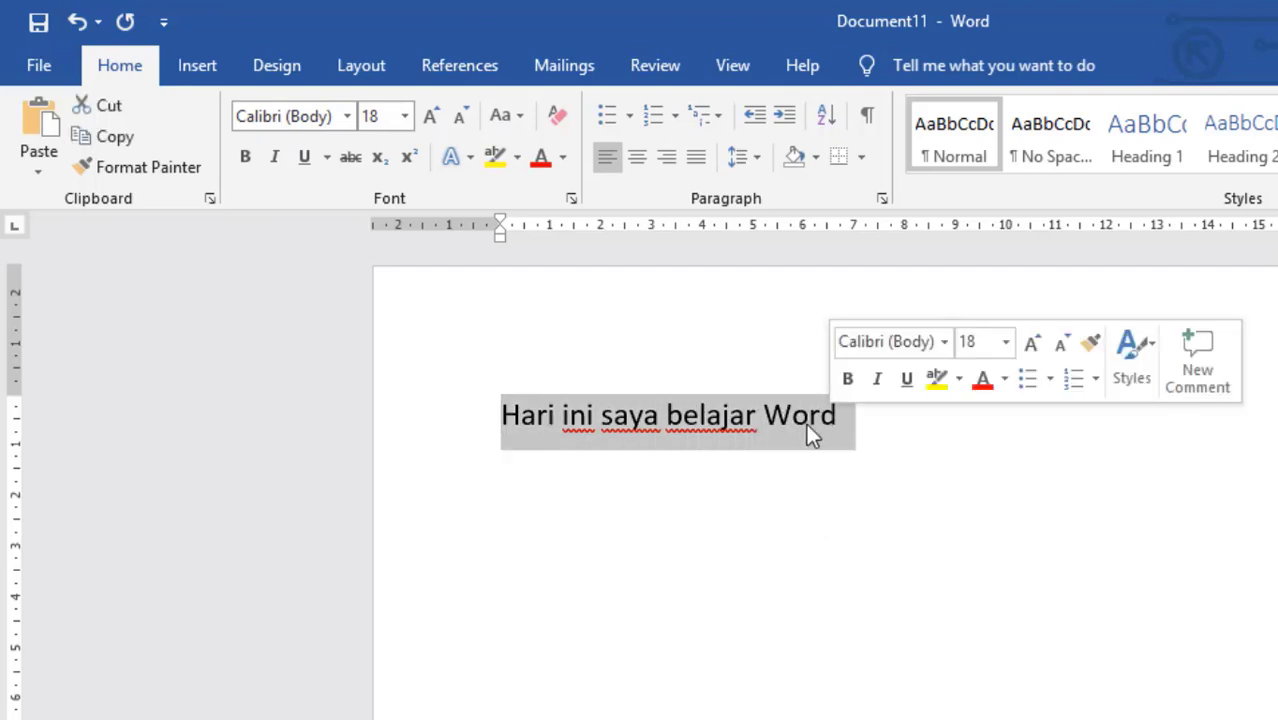
left_click(504, 413)
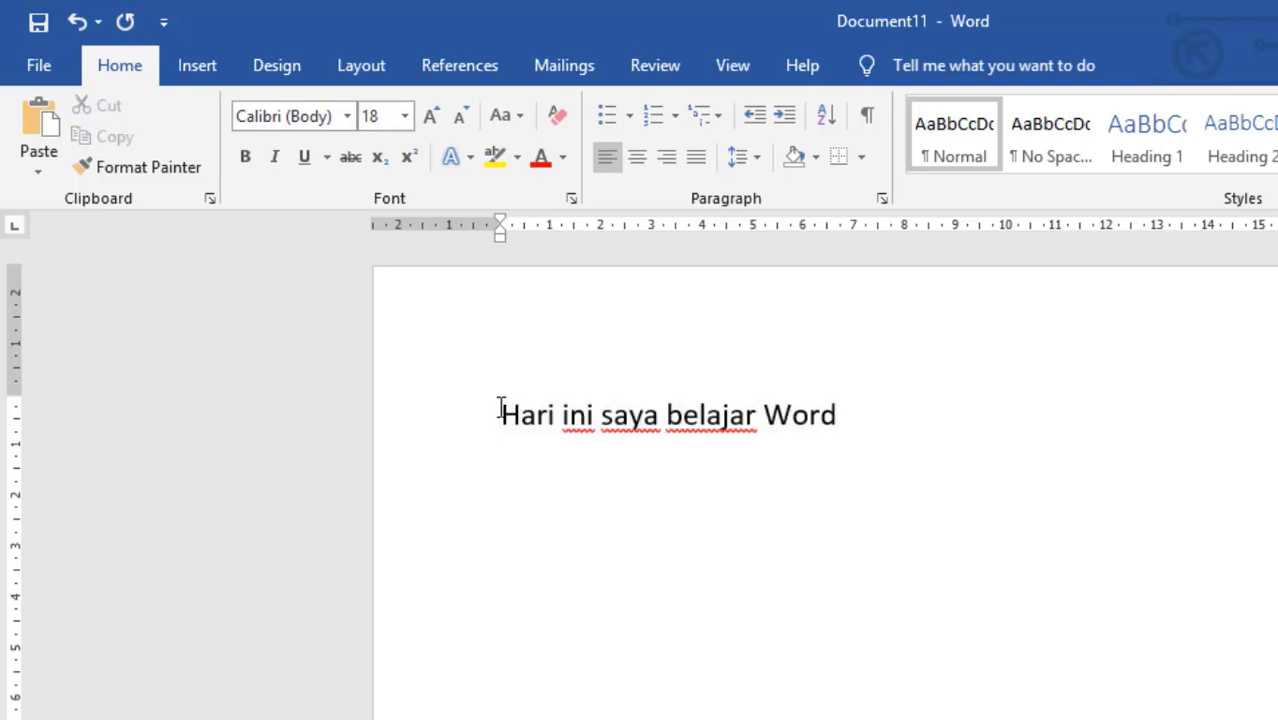
left_click_drag(502, 410, 822, 402)
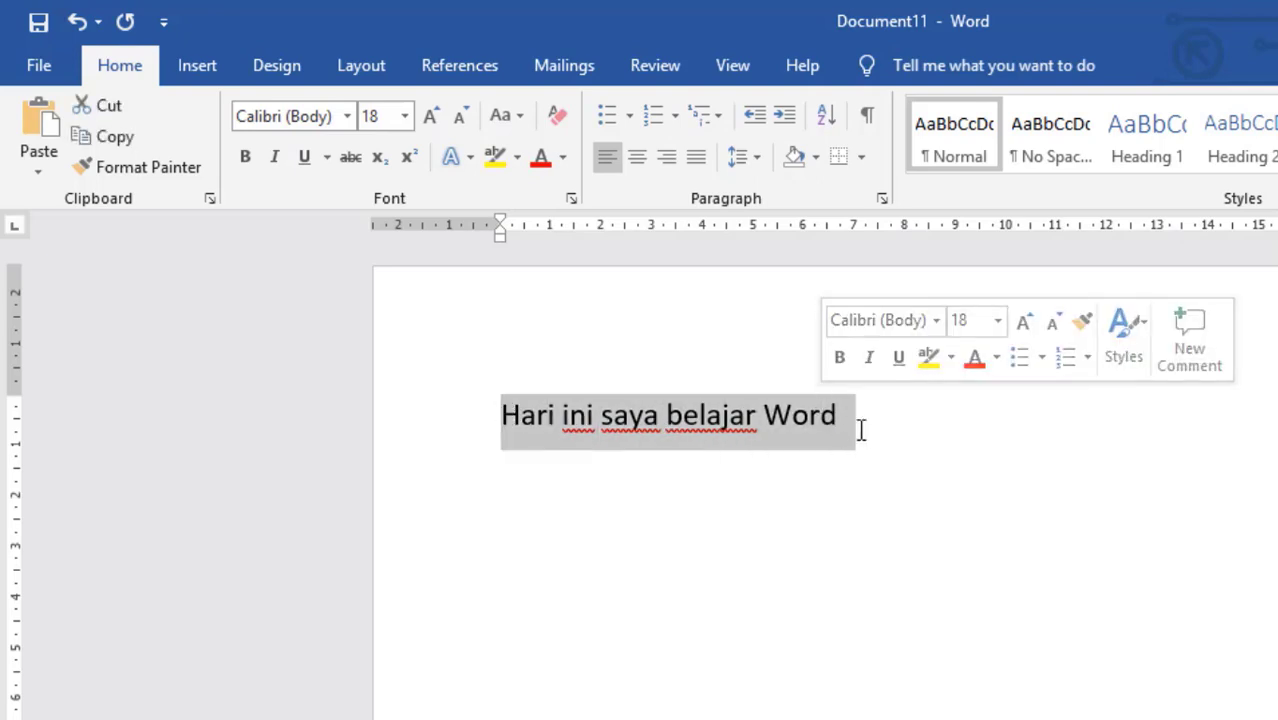
left_click(866, 434)
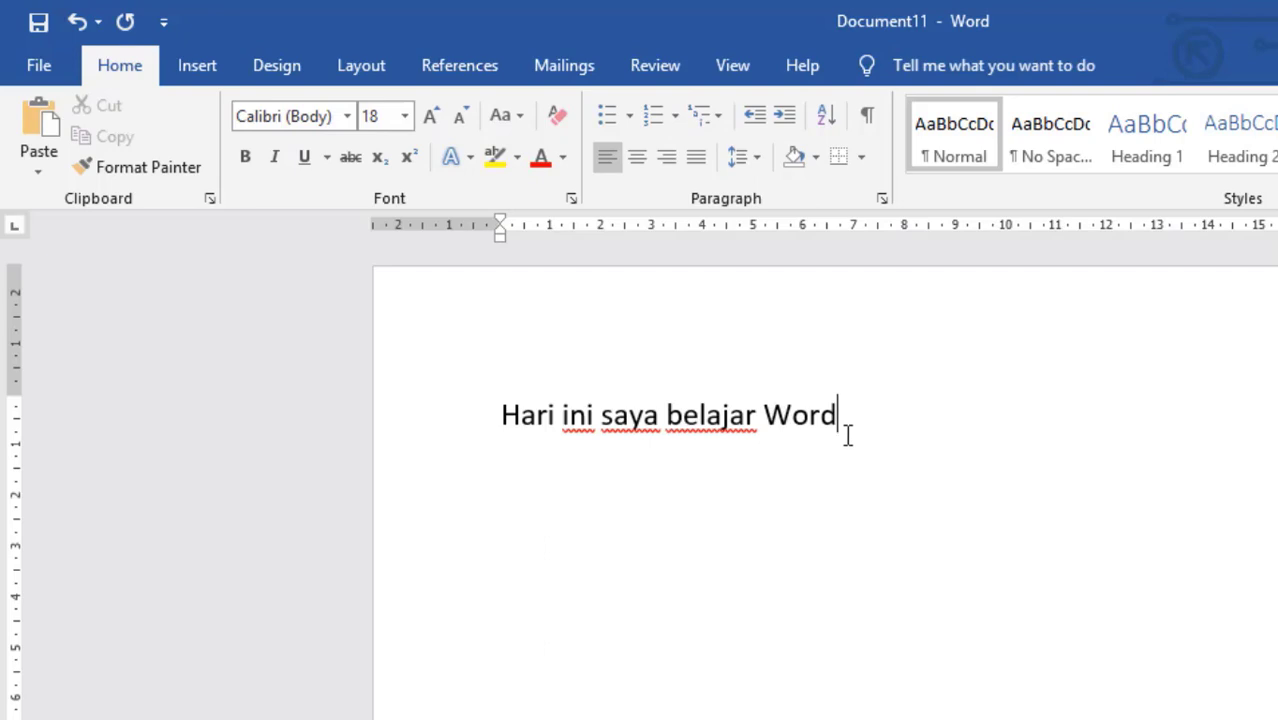
key("ctrl+a")
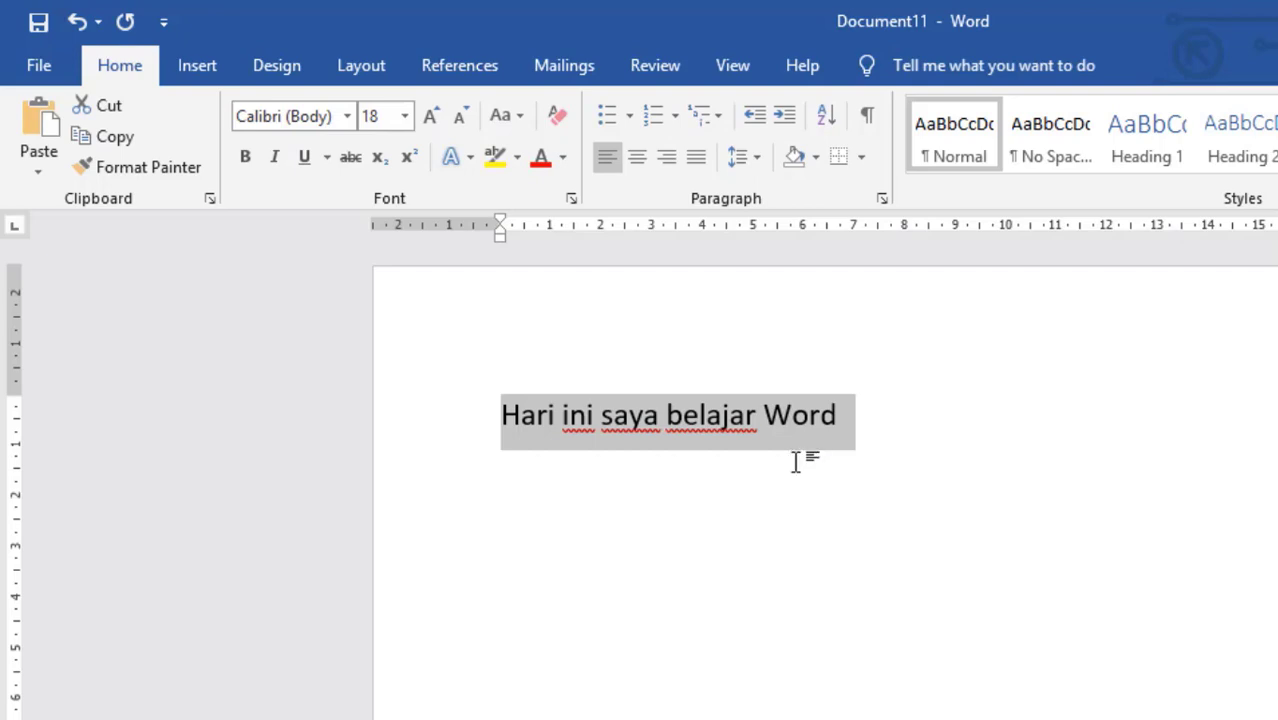
left_click(796, 461)
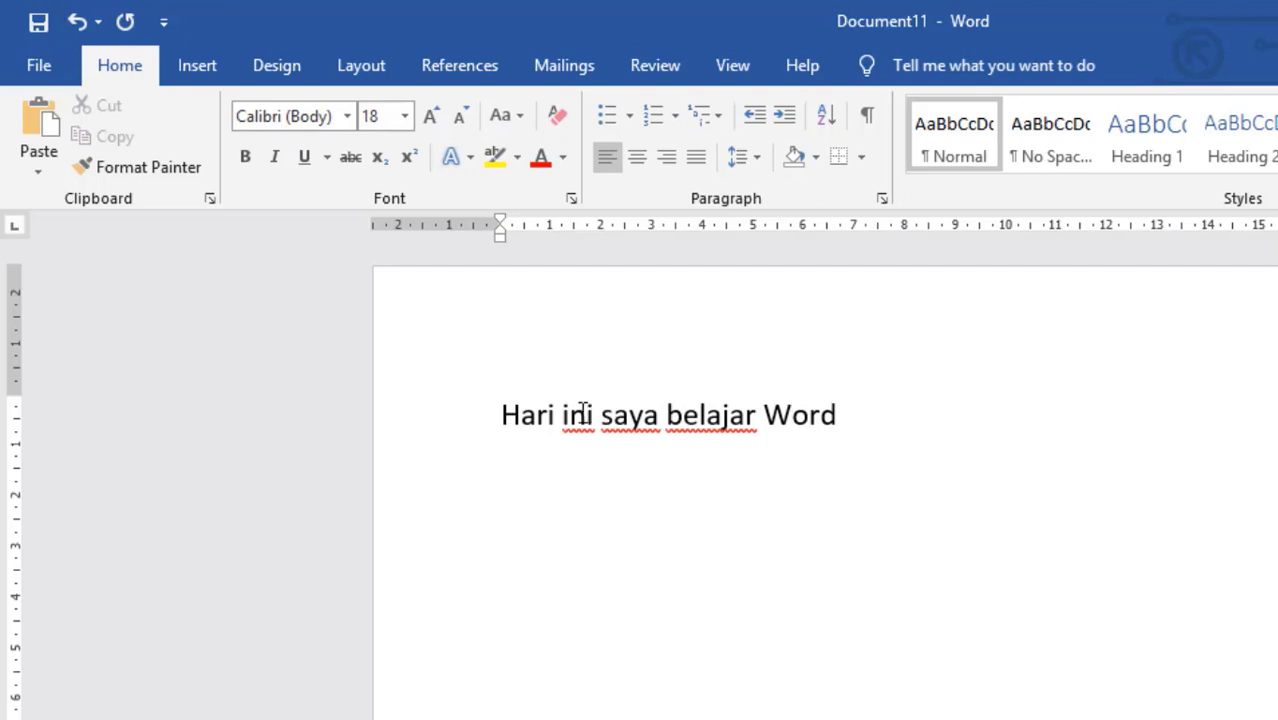
- Copy the sentence "Hari ini saya belajar Word" and paste it on a new line below the original
left_click_drag(501, 408, 559, 403)
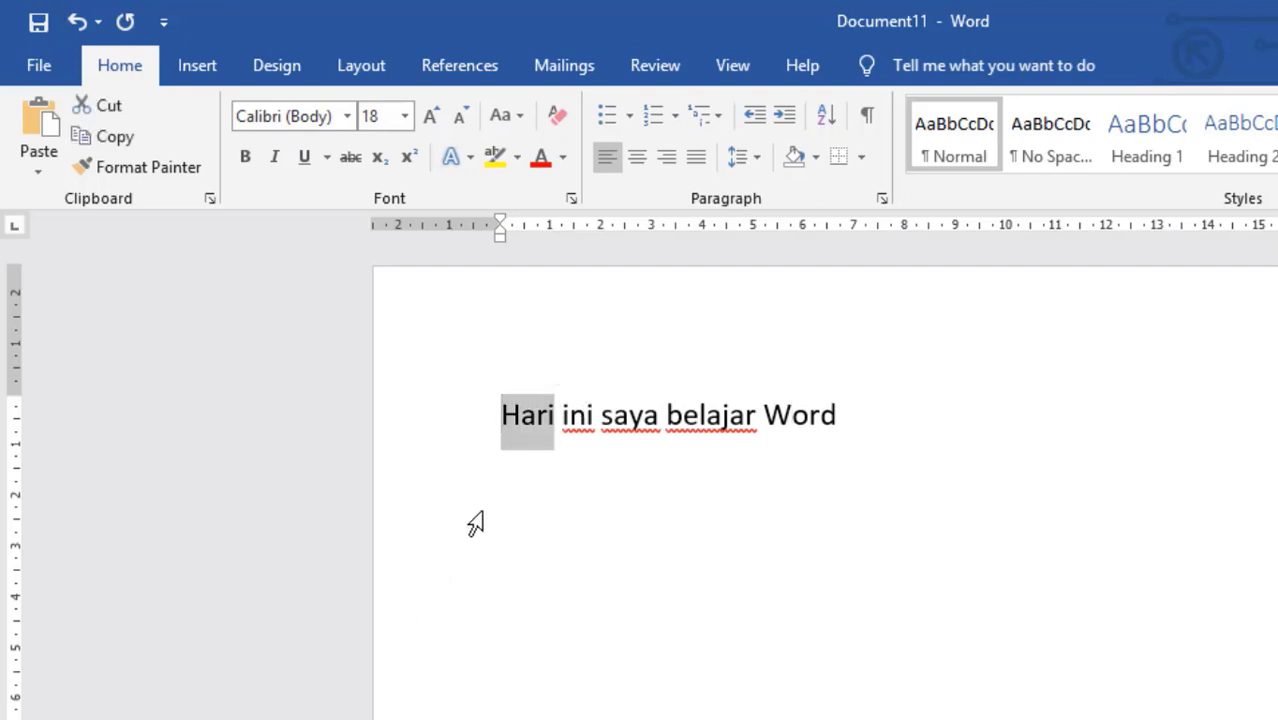
left_click(502, 416)
left_click(473, 406)
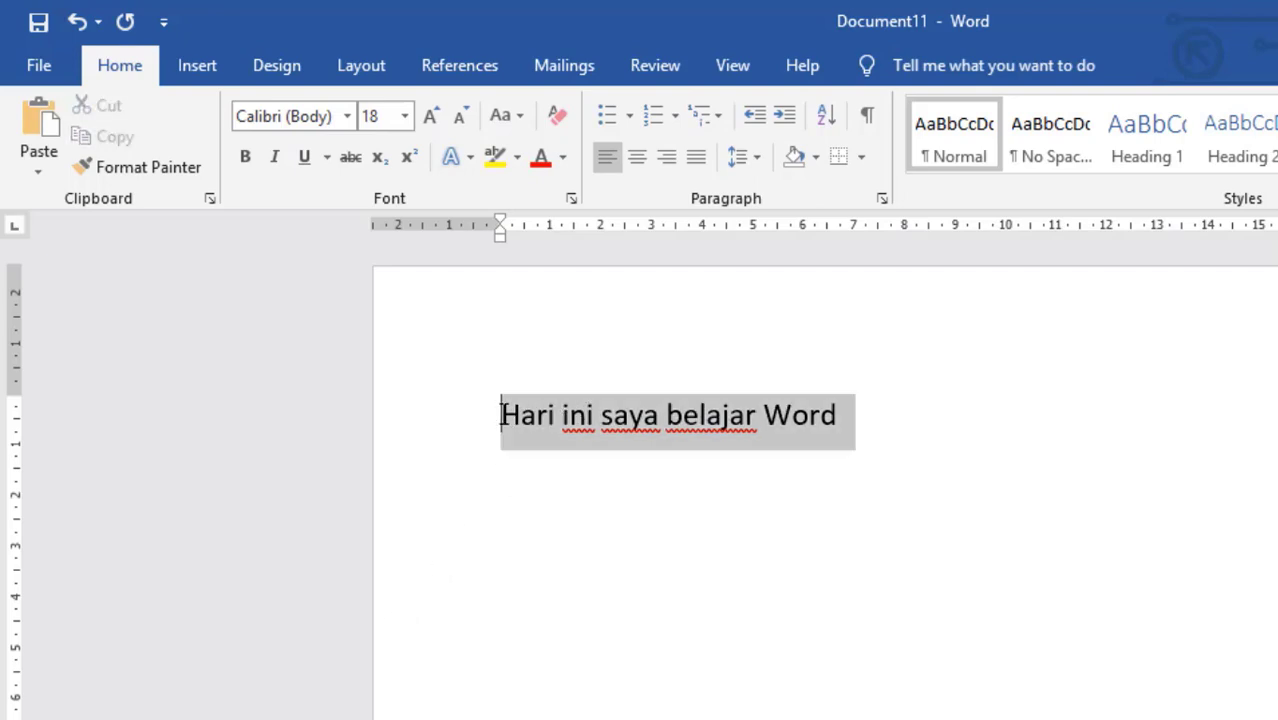
left_click(120, 140)
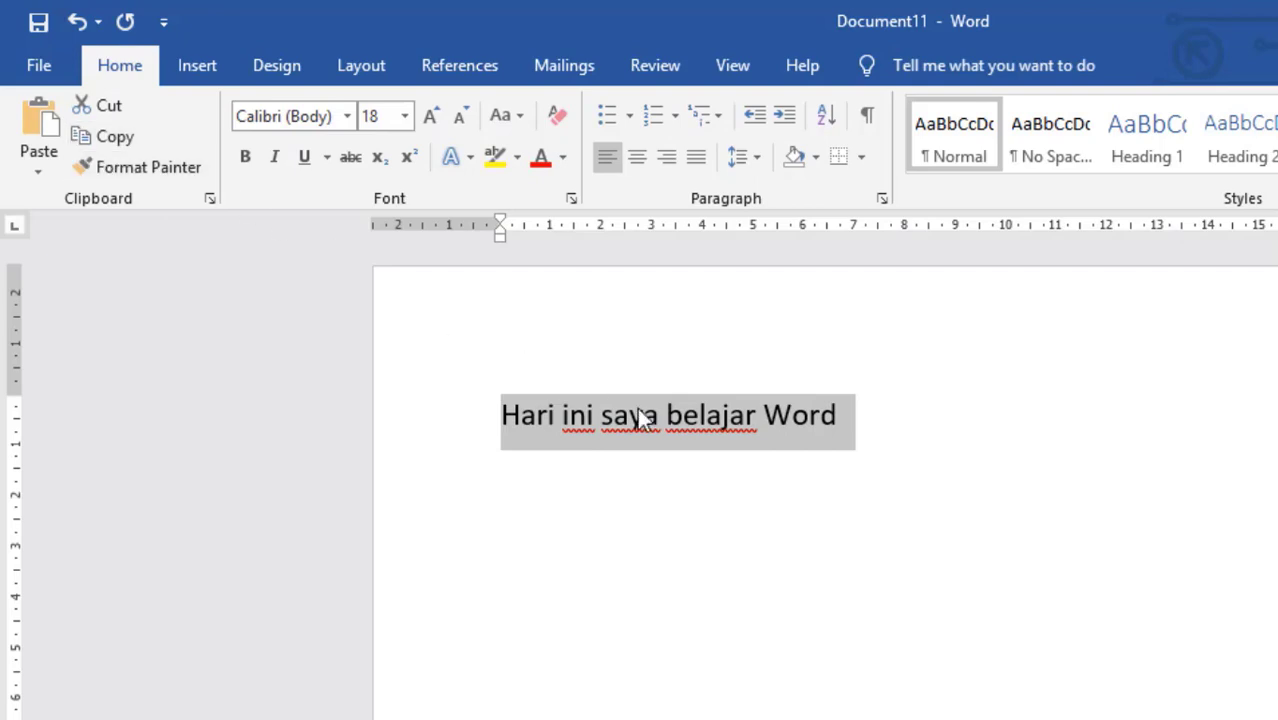
left_click(128, 138)
left_click(873, 418)
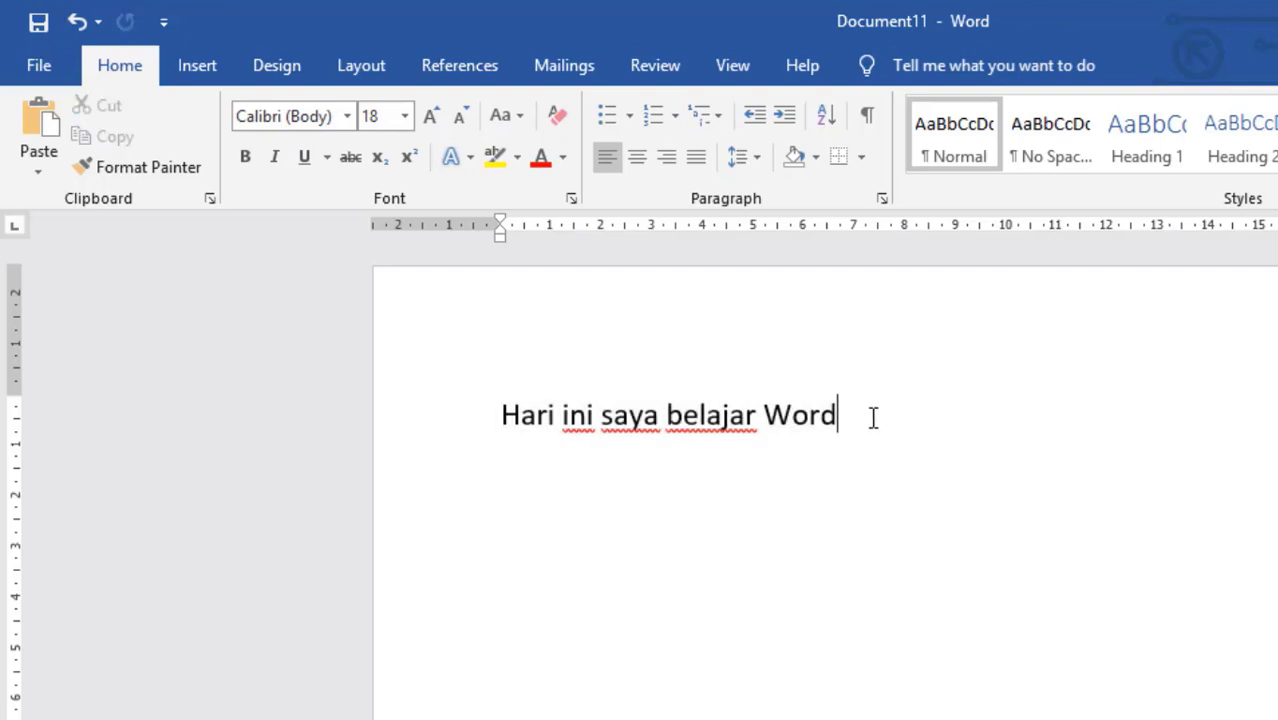
key("Return")
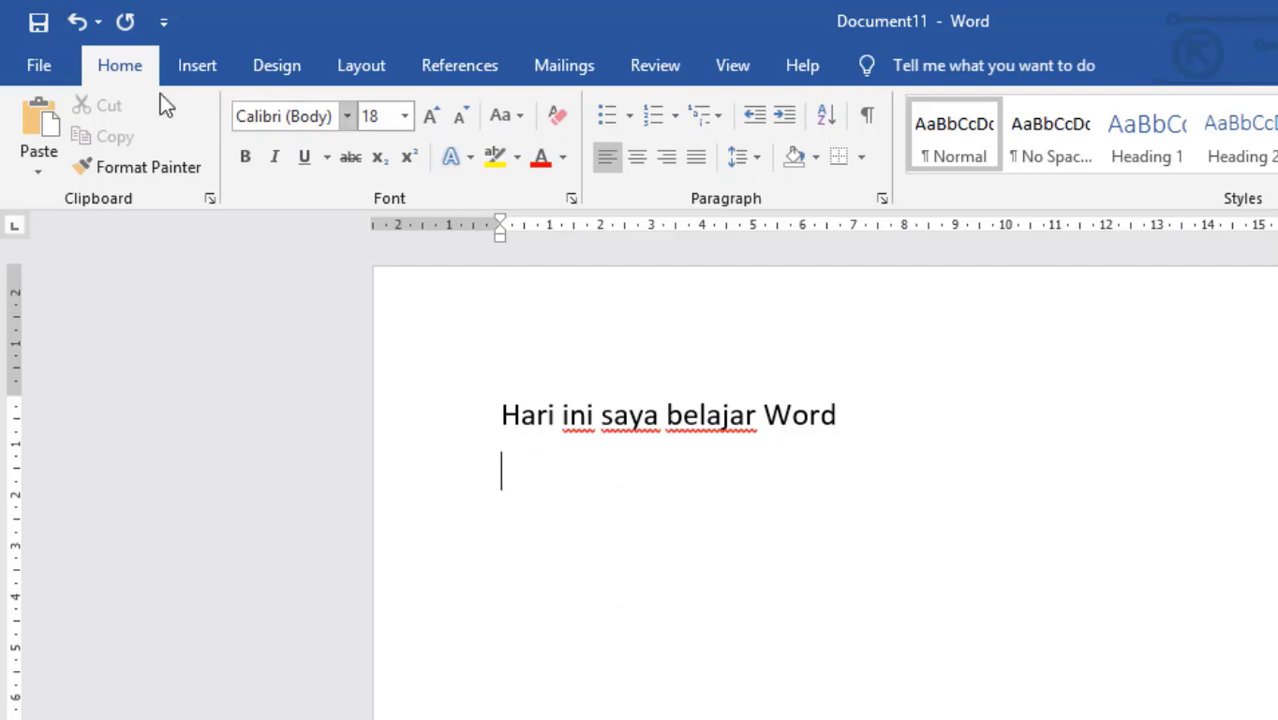
left_click(36, 116)
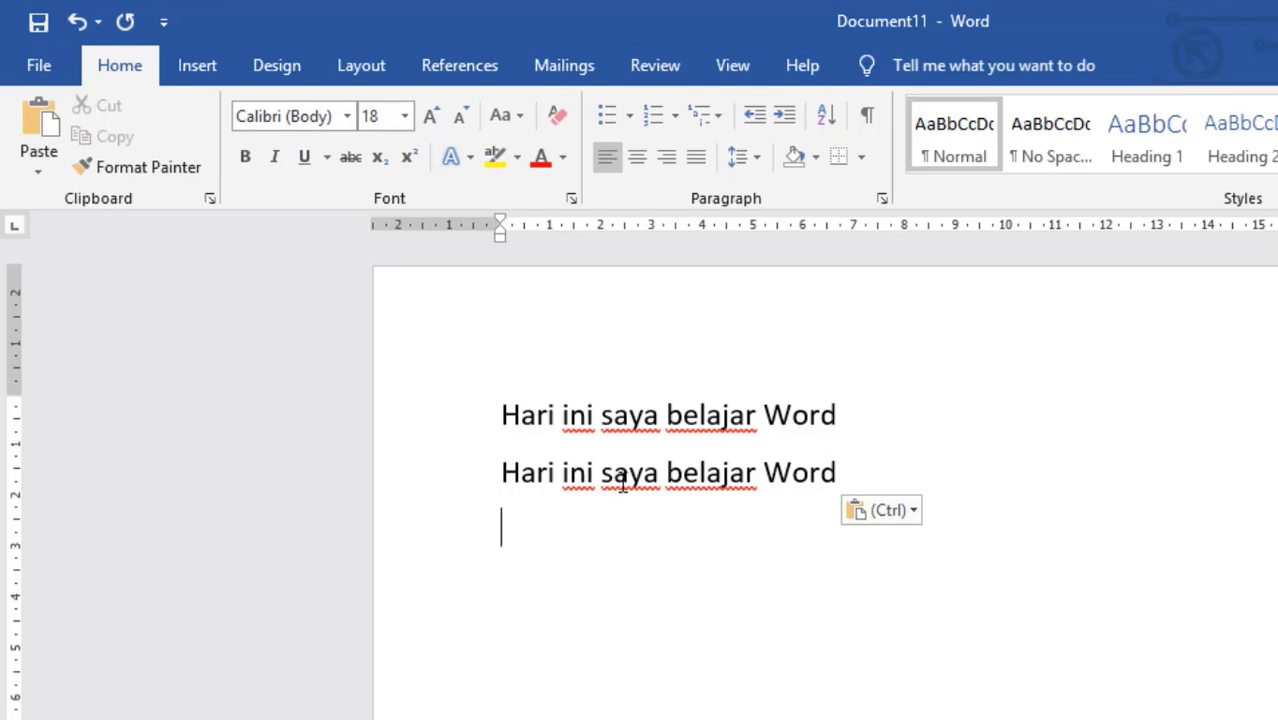
- Copy both sentences together and paste them below the second line, removing the empty line at the end
left_click(522, 398, "shift")
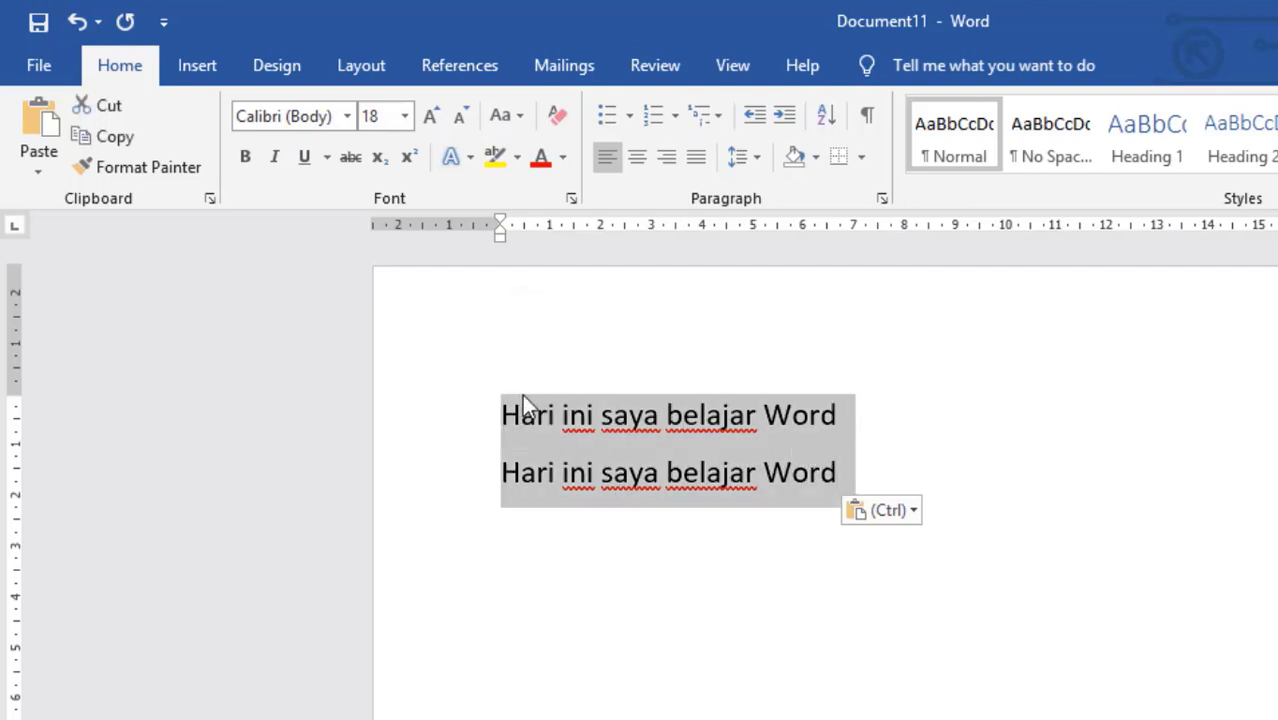
key("ctrl+c")
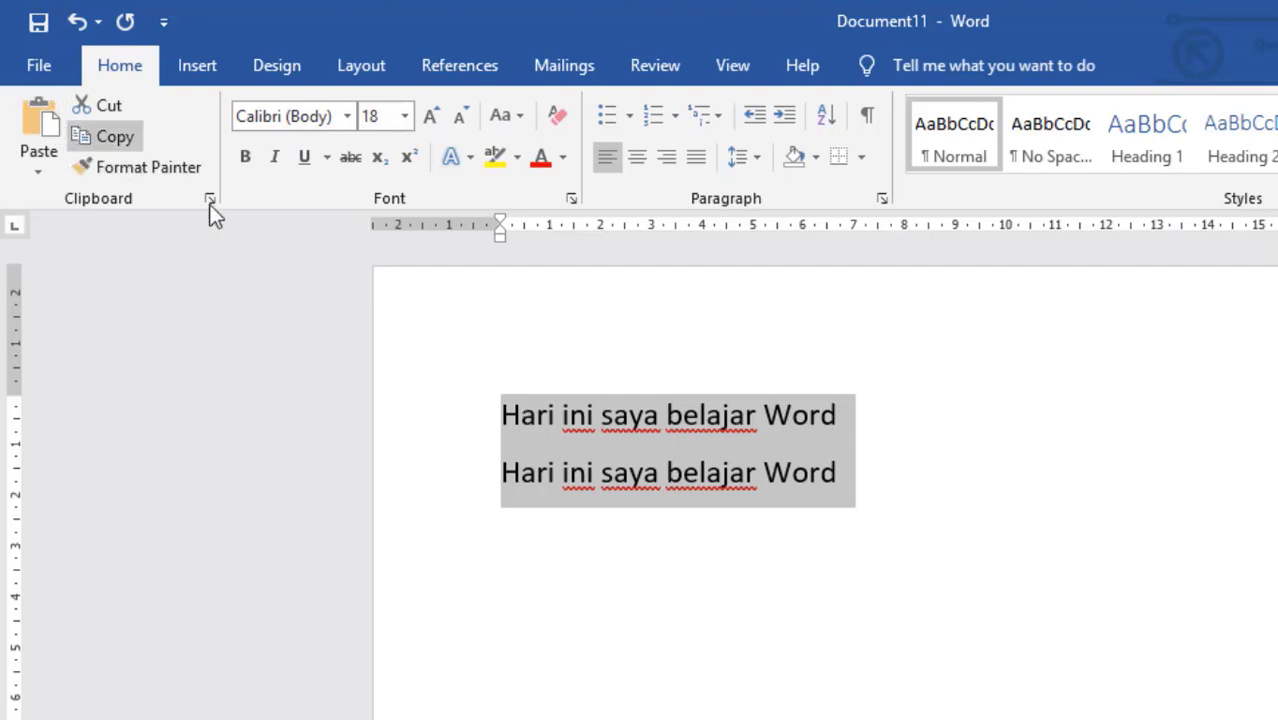
left_click(879, 478)
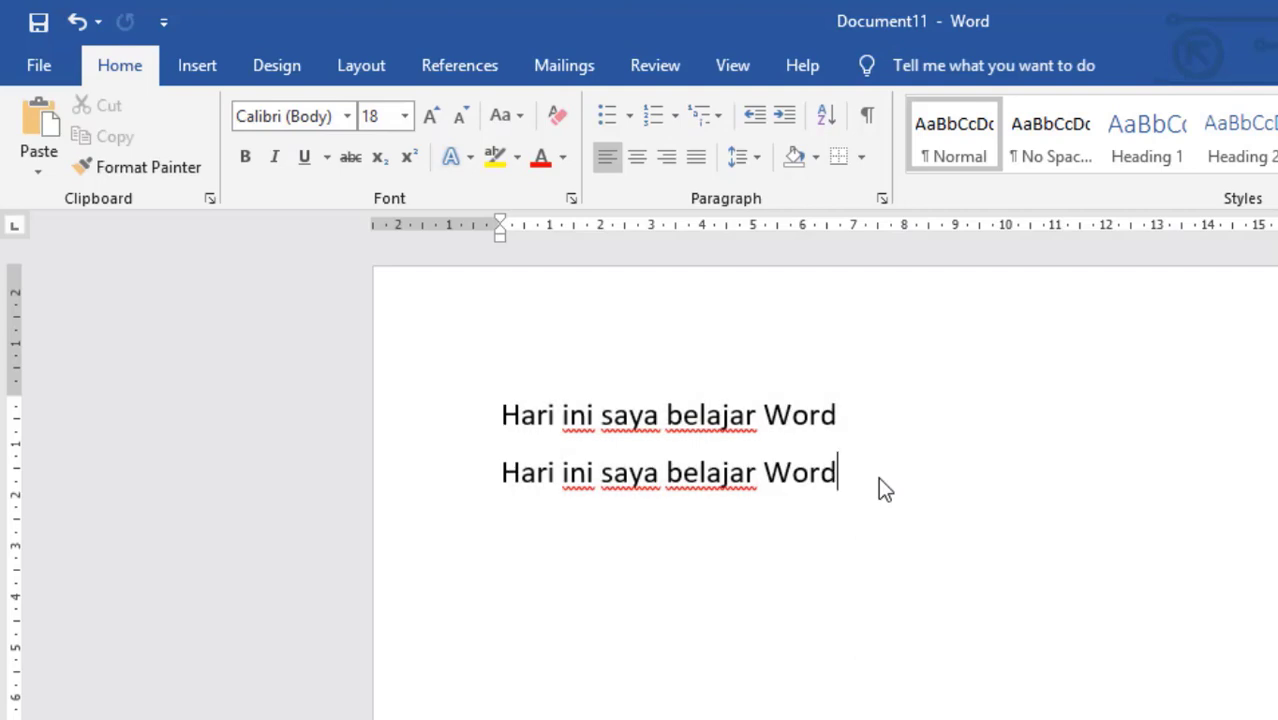
key("Return")
key("ctrl+v")
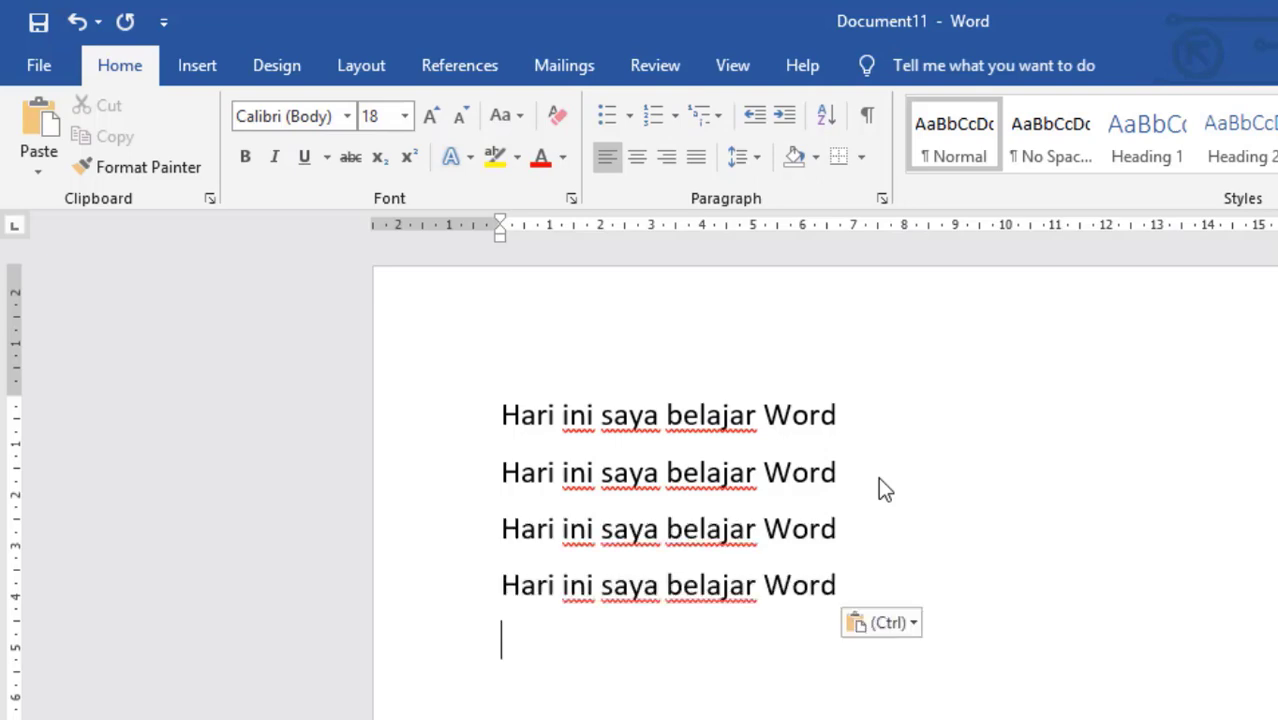
key("BackSpace")
- Cut the last two sentences and paste them back in the same place
left_click_drag(863, 583, 492, 513)
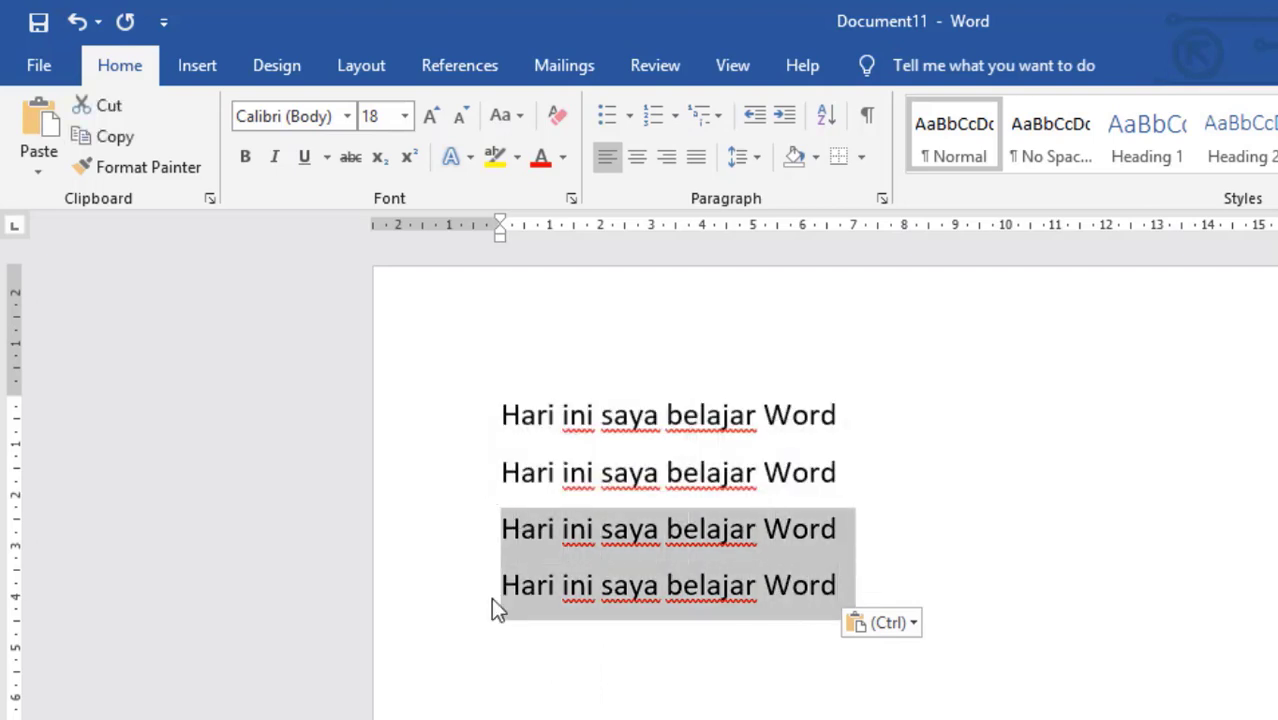
left_click(110, 106)
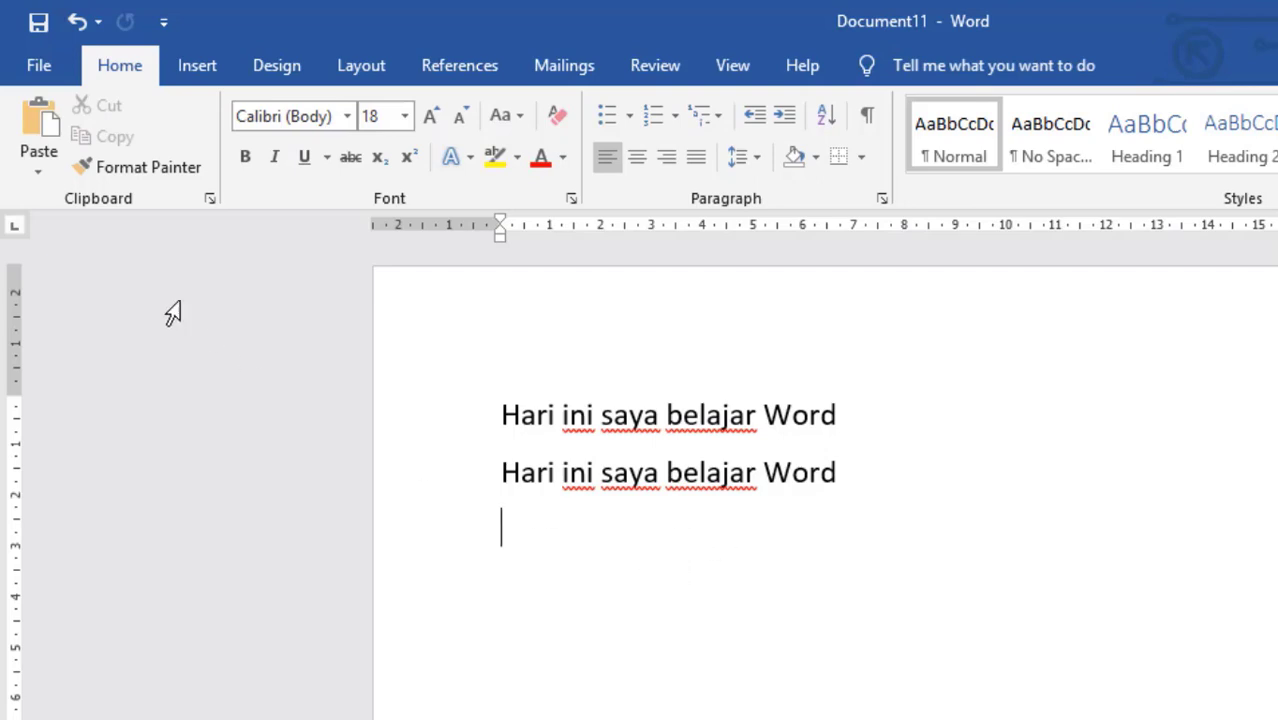
left_click(26, 128)
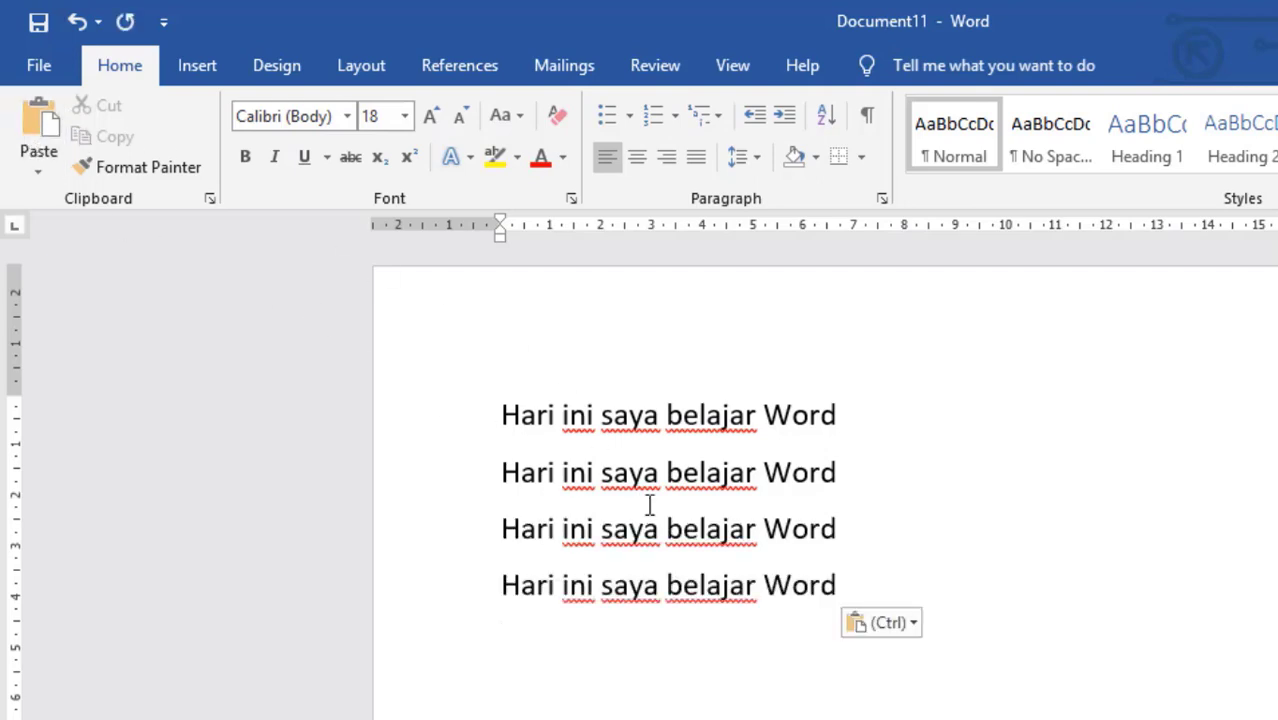
- Cut the word "Hari" from the third sentence, paste it at the end of that line, and undo the move
left_click_drag(503, 528, 555, 530)
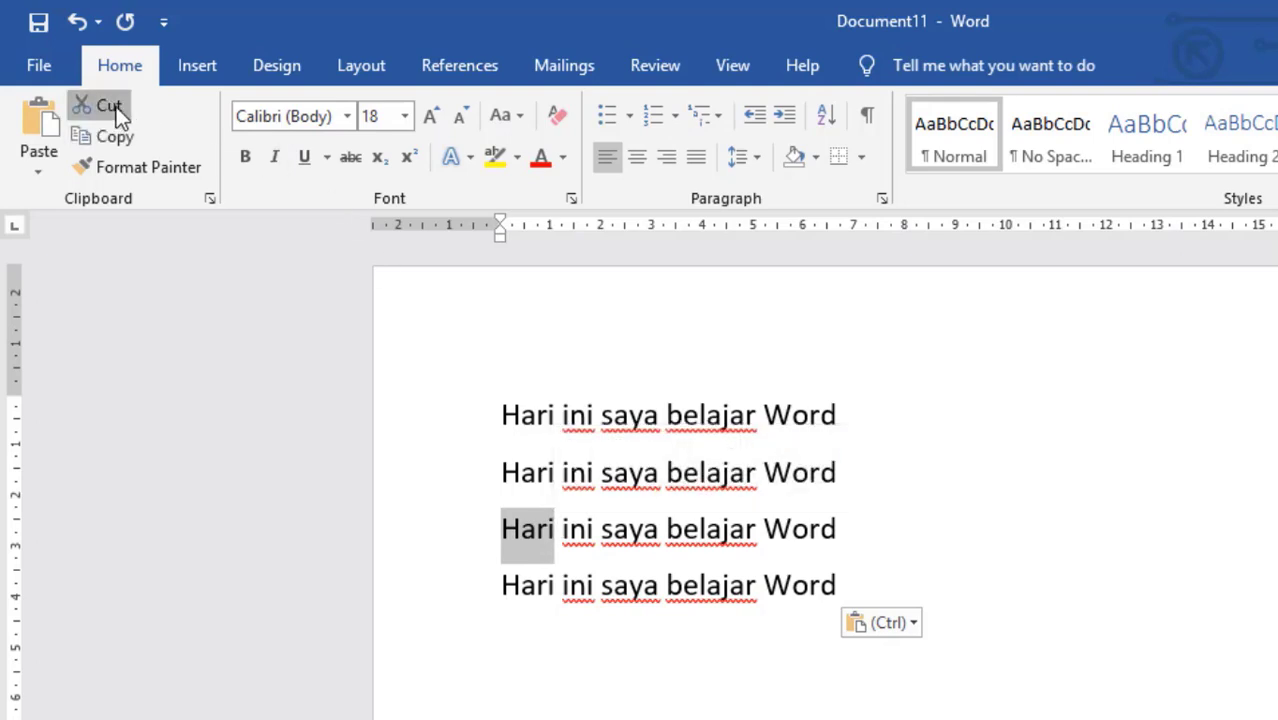
left_click(117, 115)
left_click(845, 531)
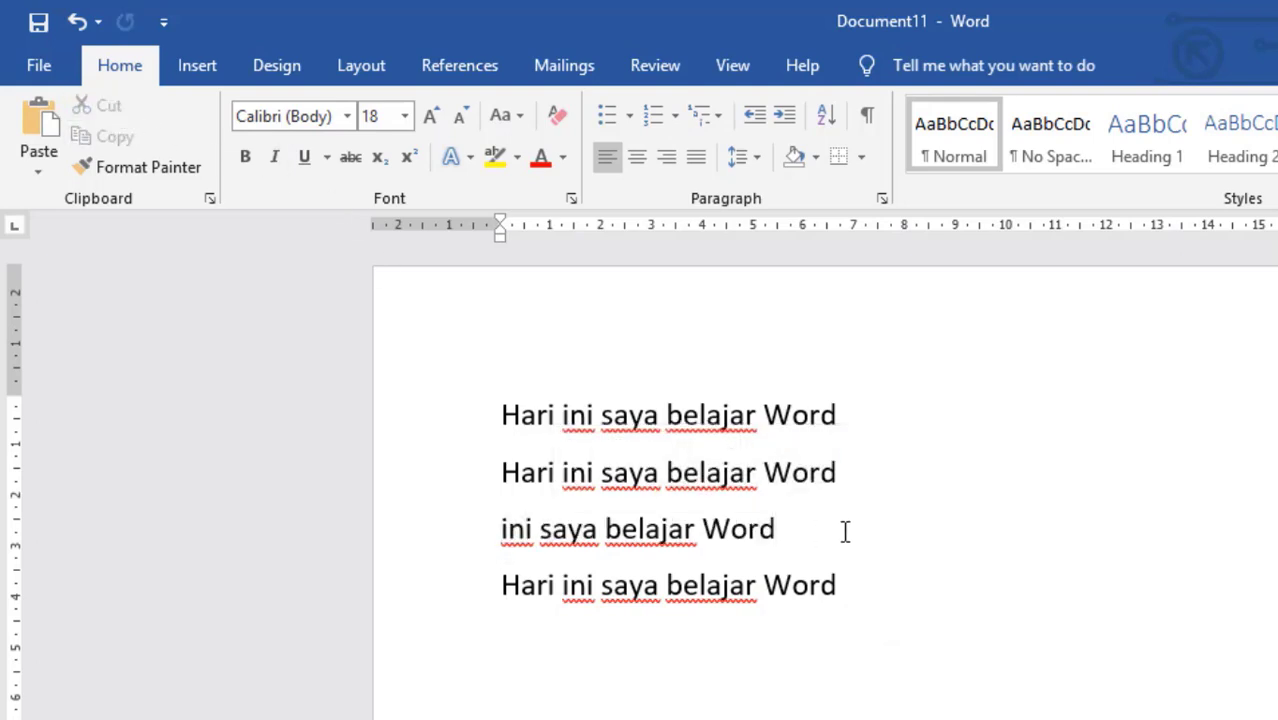
left_click(33, 109)
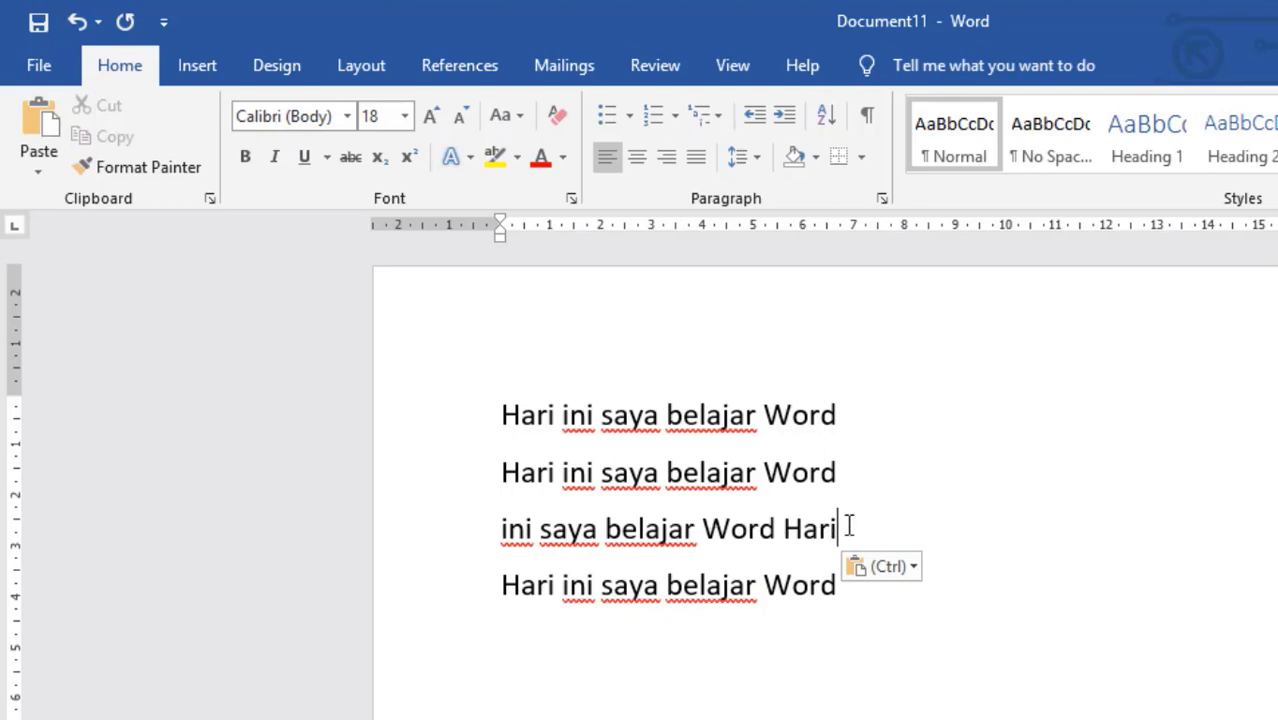
key("ctrl+z")
key("ctrl+z")
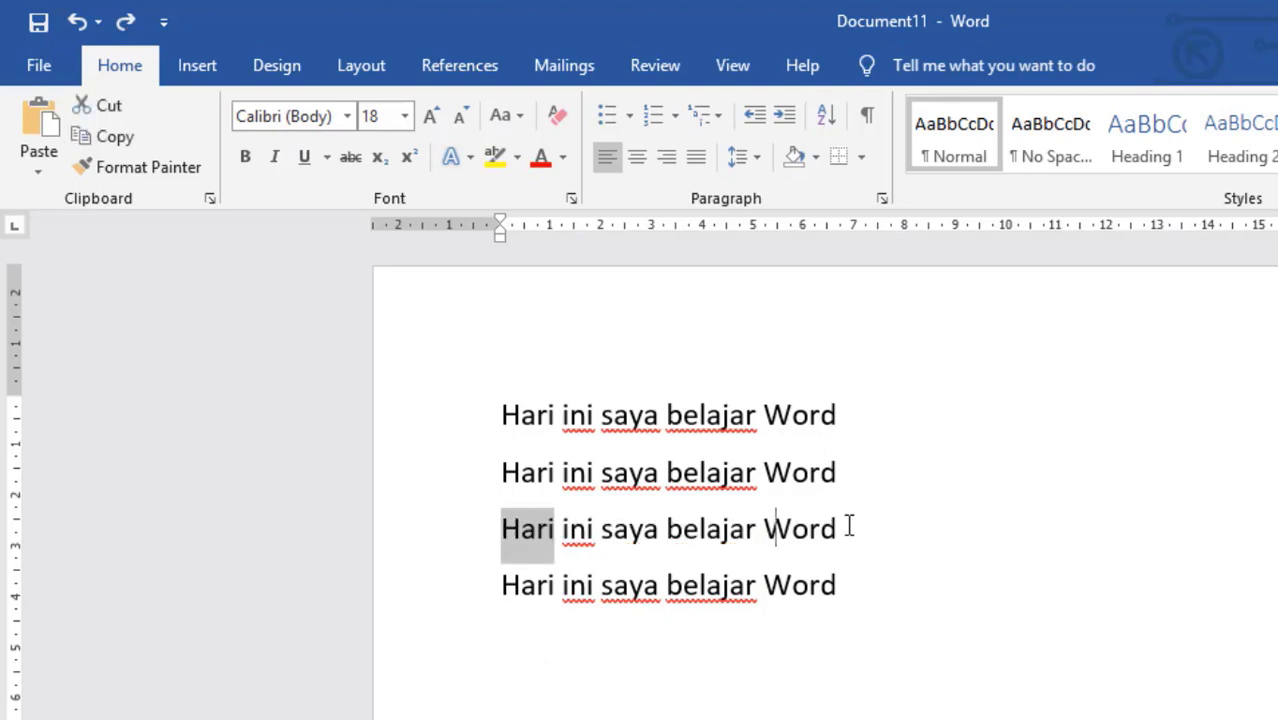
left_click(875, 588)
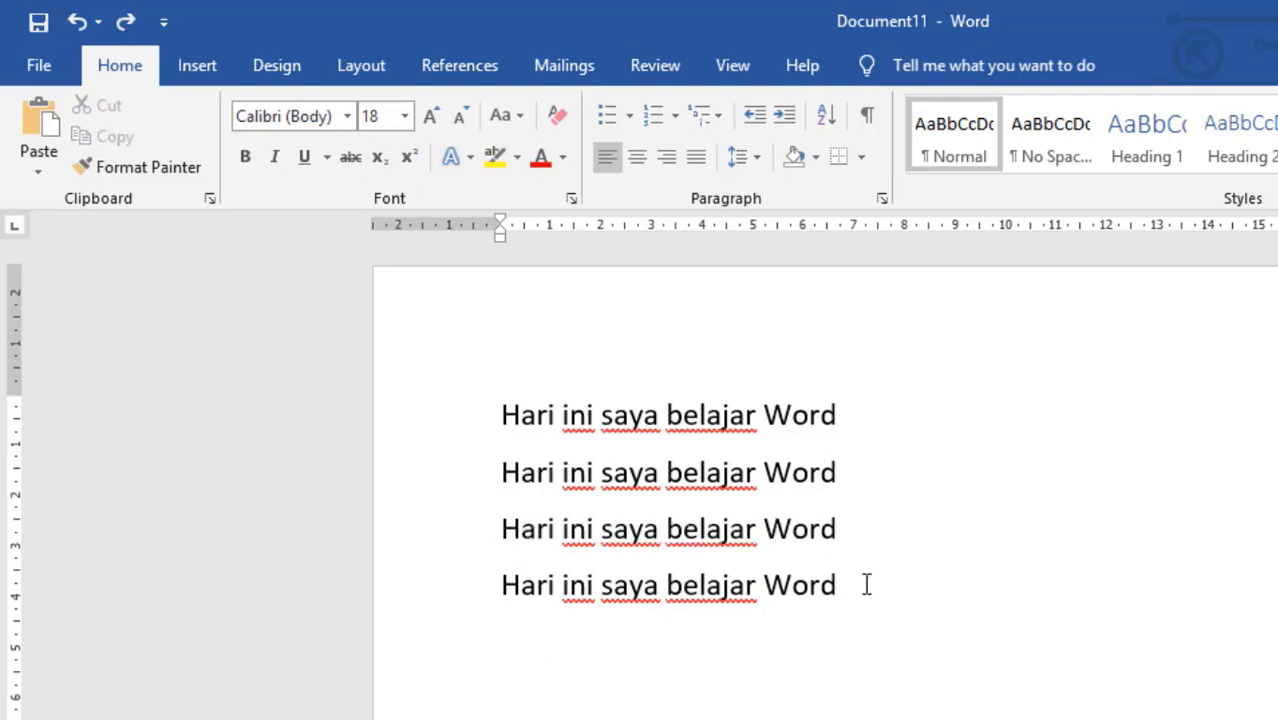
- Set all four sentences to the Adobe Garamond Pro Bold font at size 13
left_click_drag(866, 585, 502, 408)
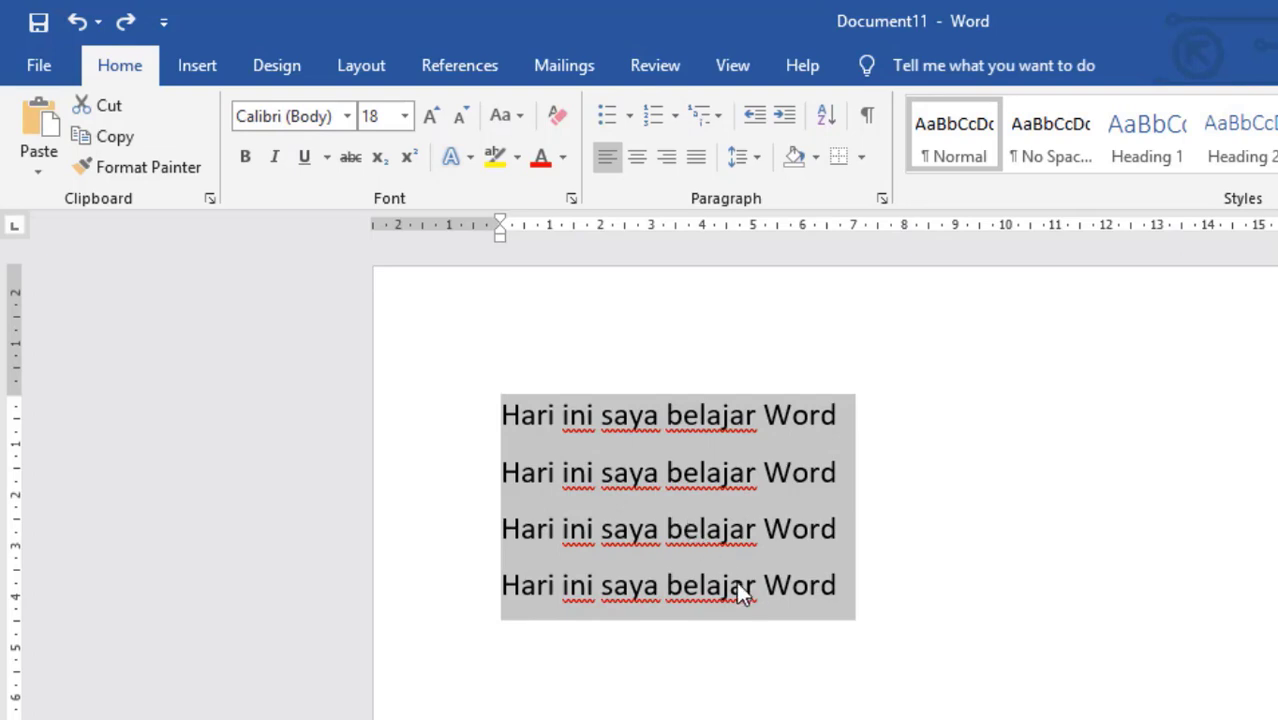
left_click(341, 116)
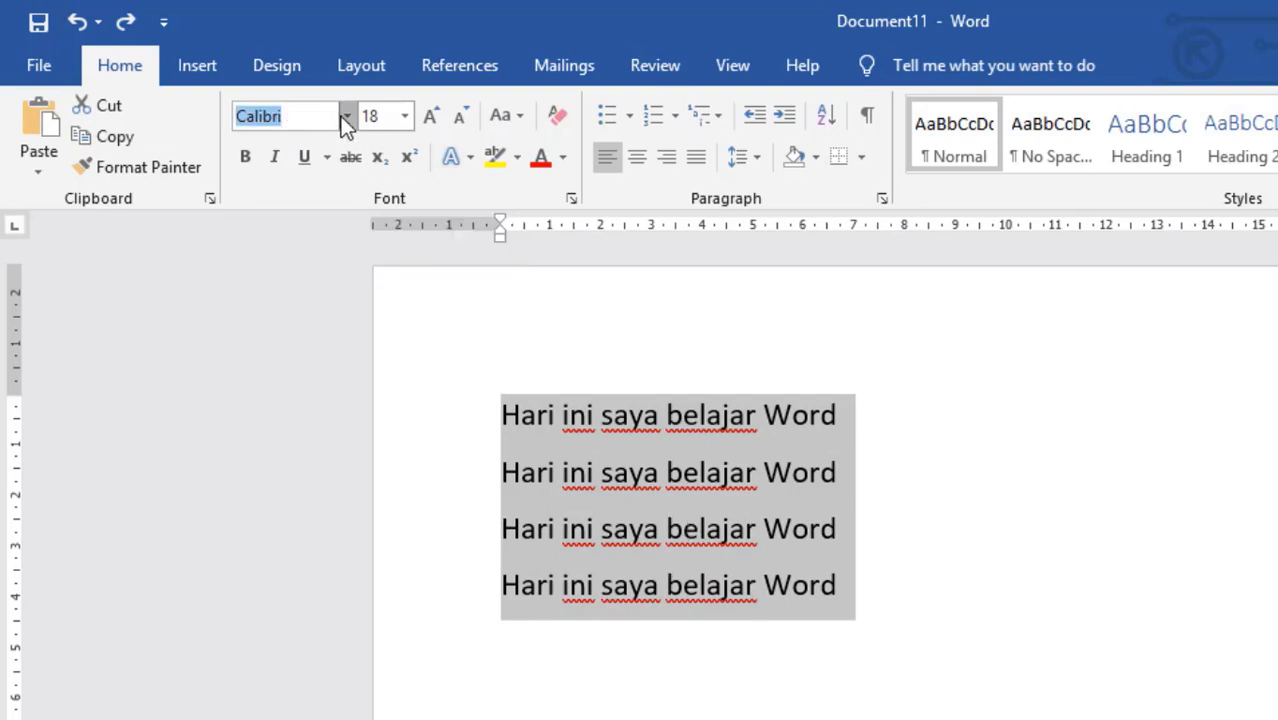
left_click(340, 116)
left_click(353, 120)
left_click(353, 120)
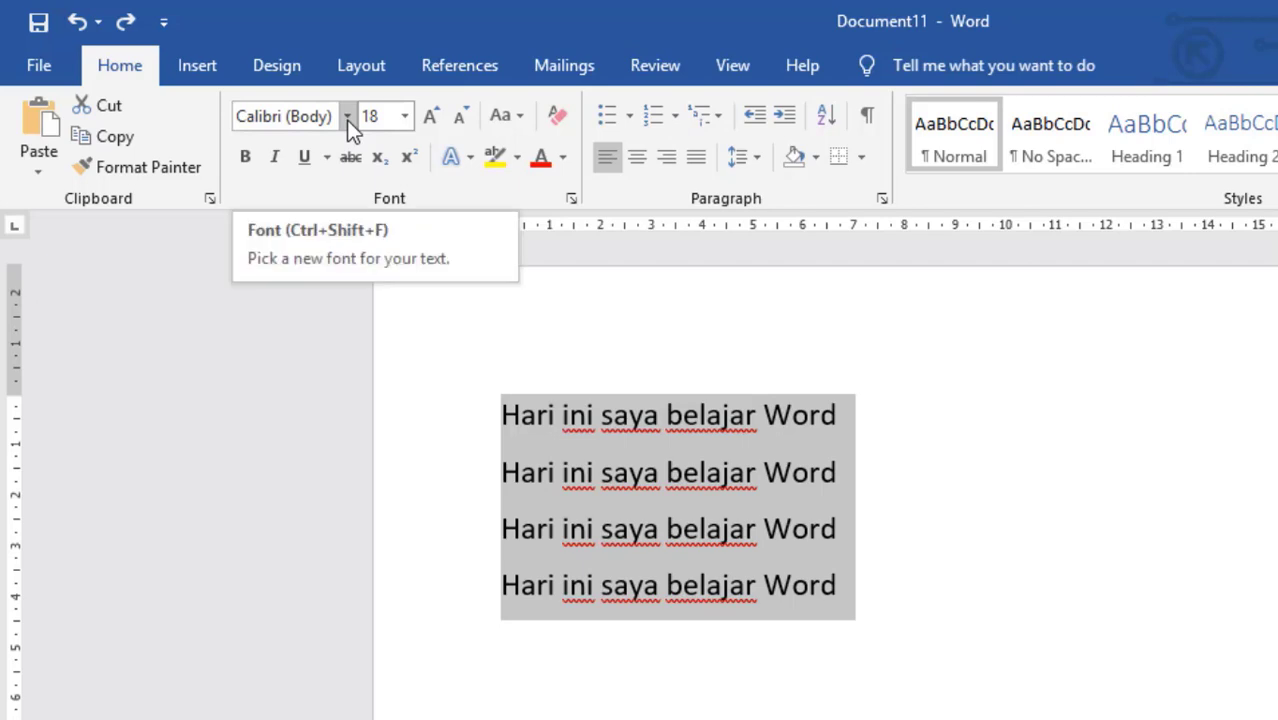
left_click(347, 118)
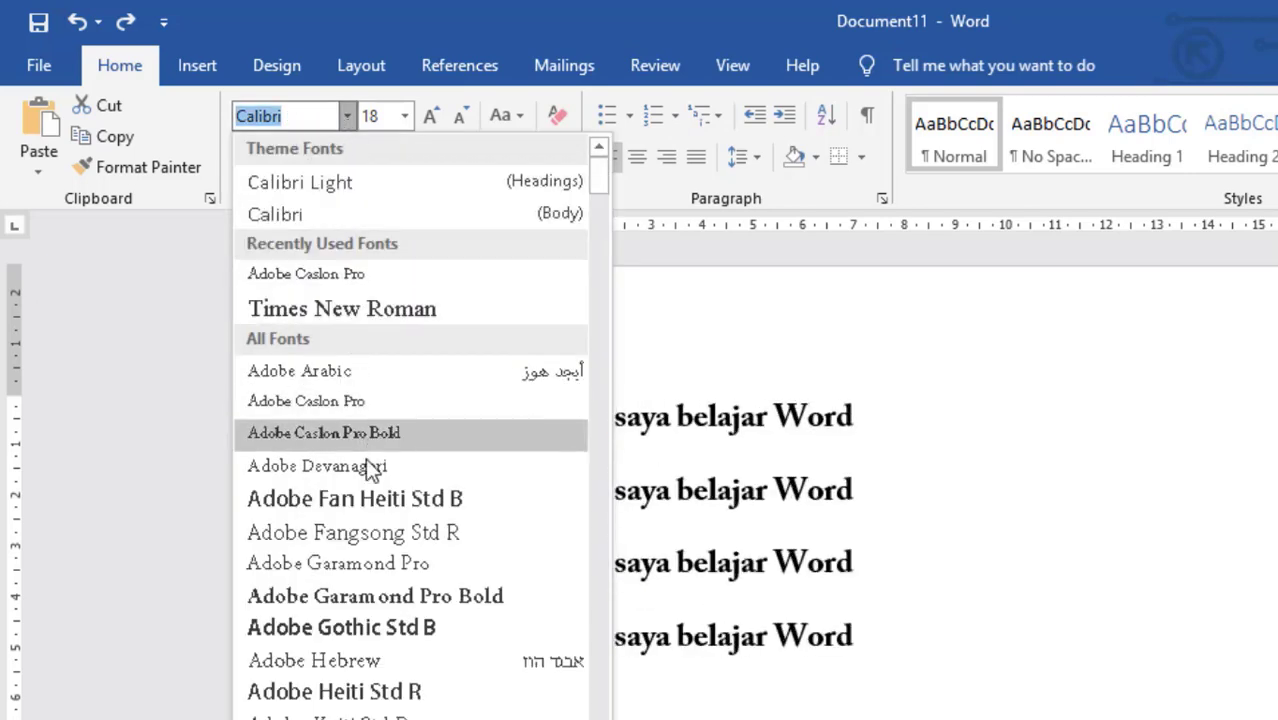
left_click(405, 601)
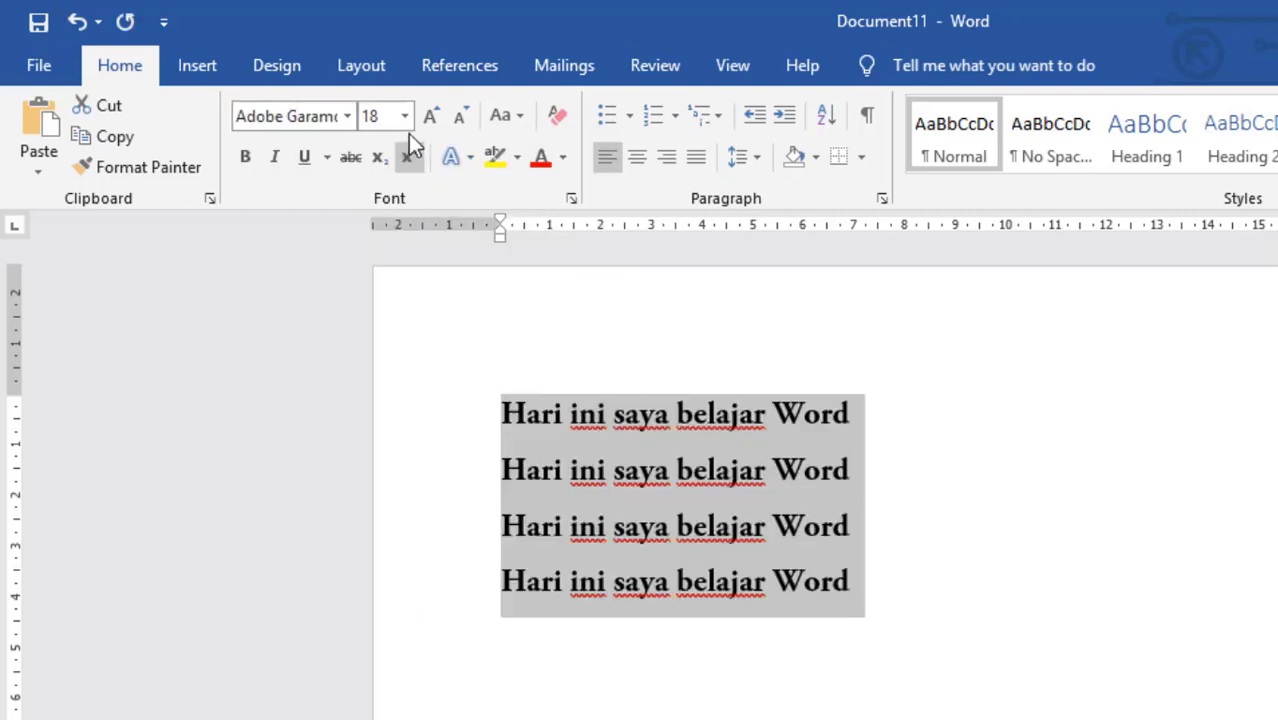
left_click(405, 117)
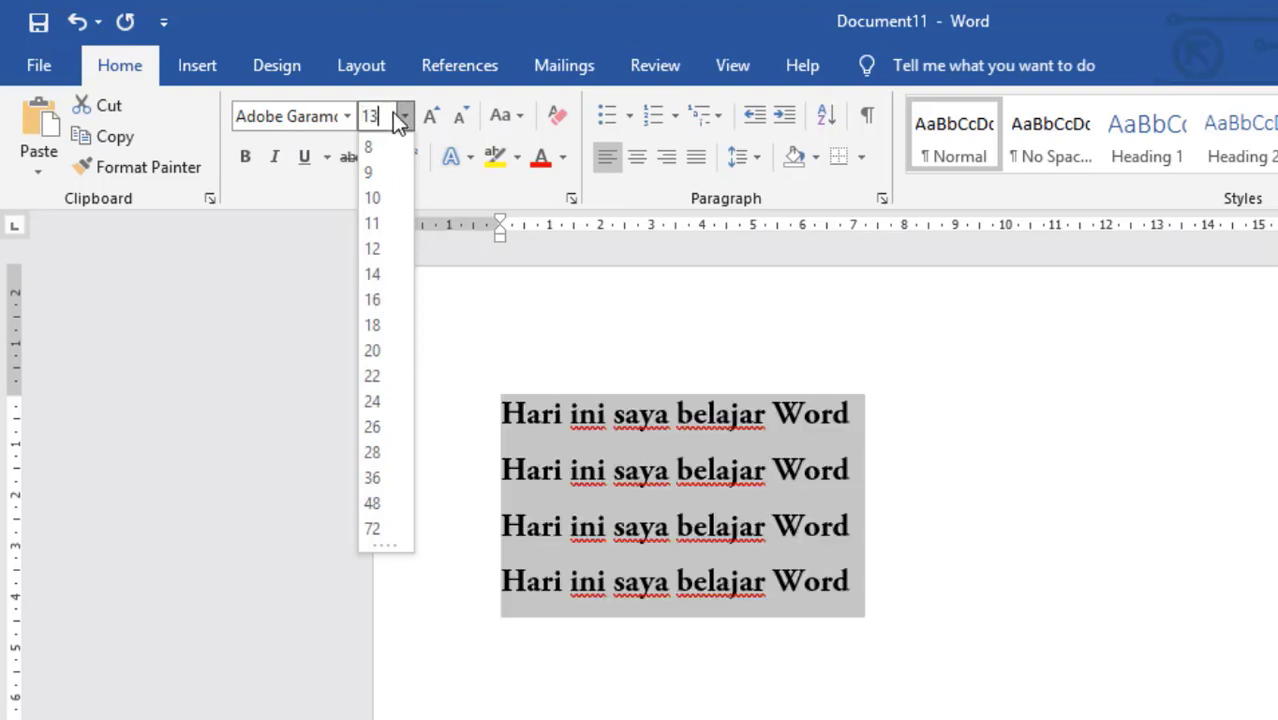
key("Return")
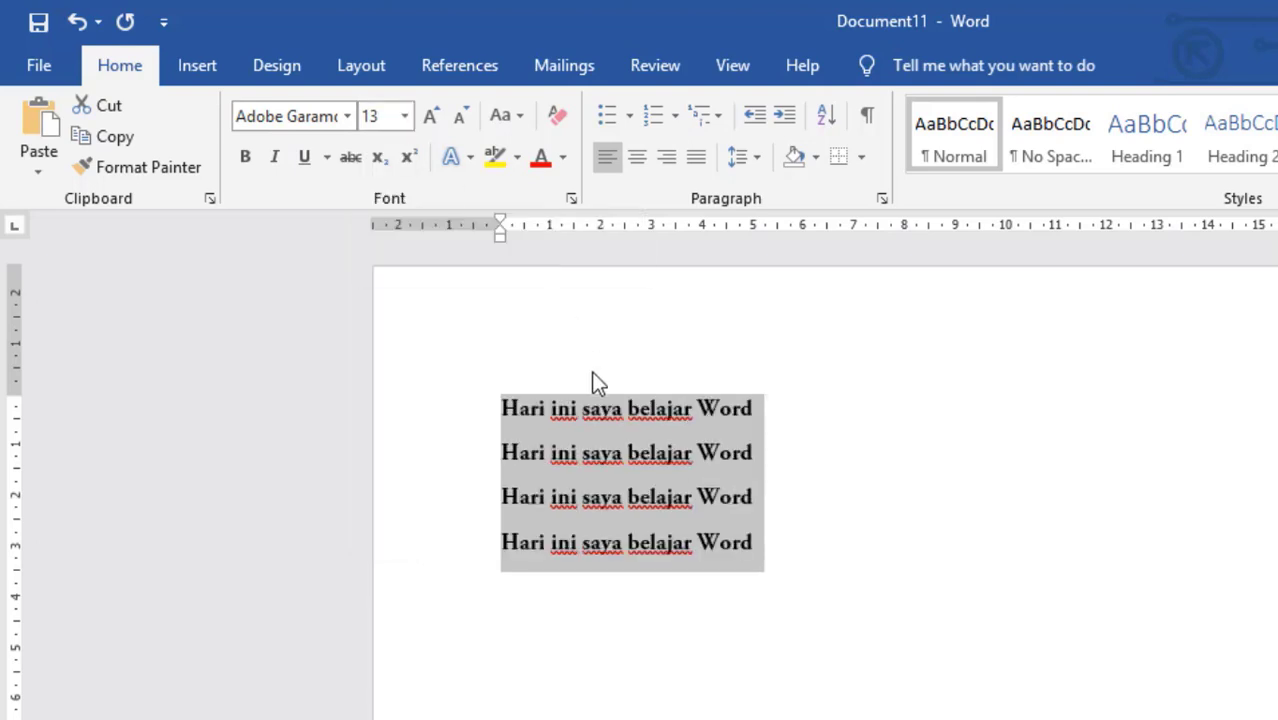
- Try bold and italic formatting on the four selected sentences, turning each off again
left_click(244, 157)
left_click(252, 157)
left_click(252, 157)
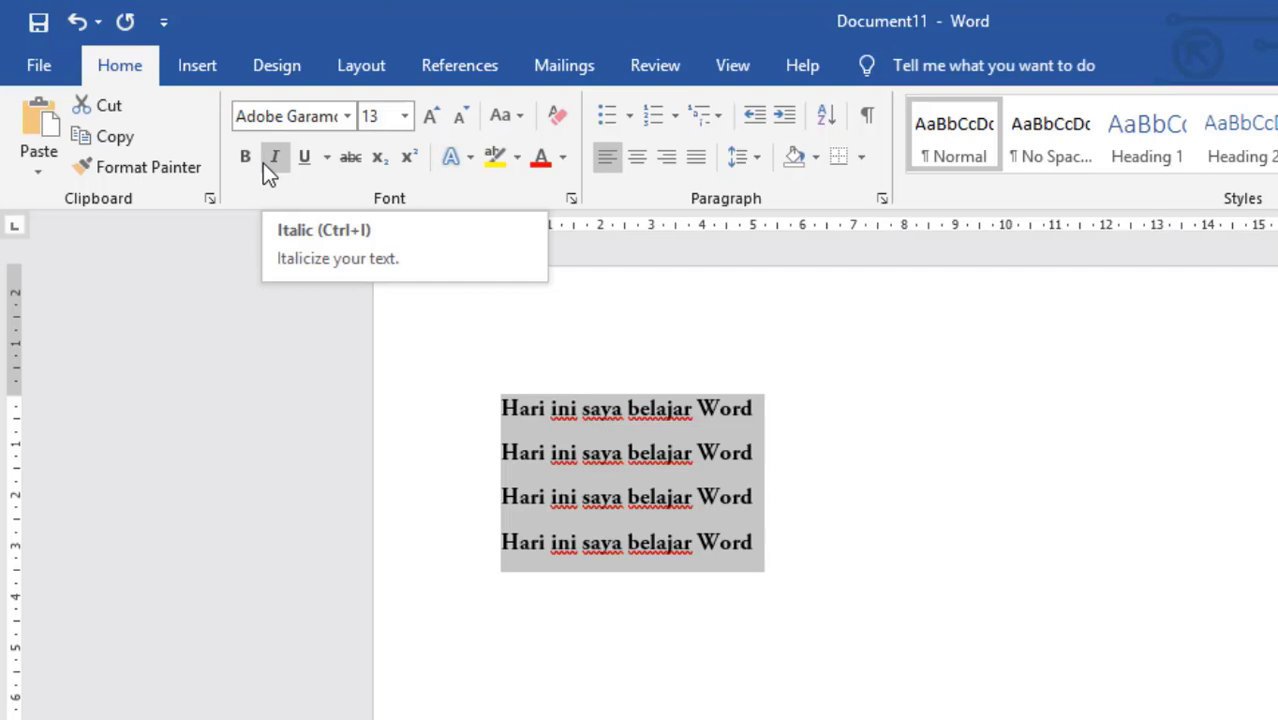
left_click(264, 164)
left_click(264, 164)
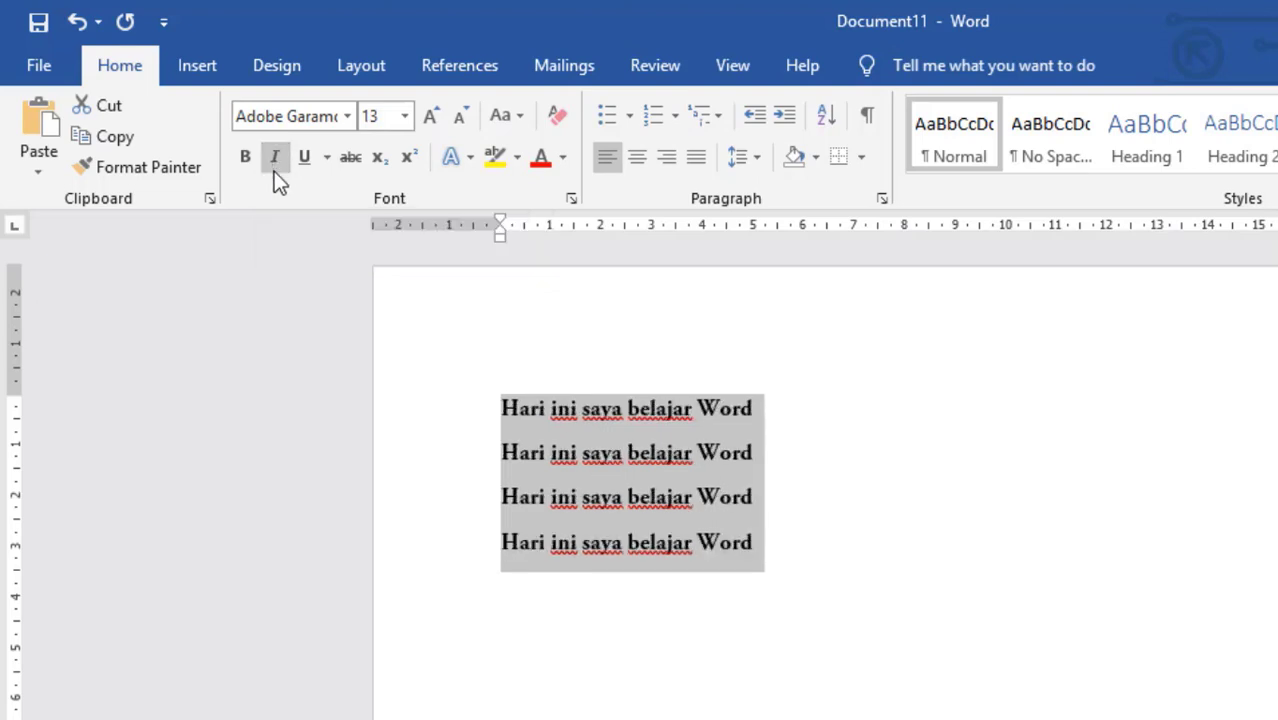
left_click(274, 171)
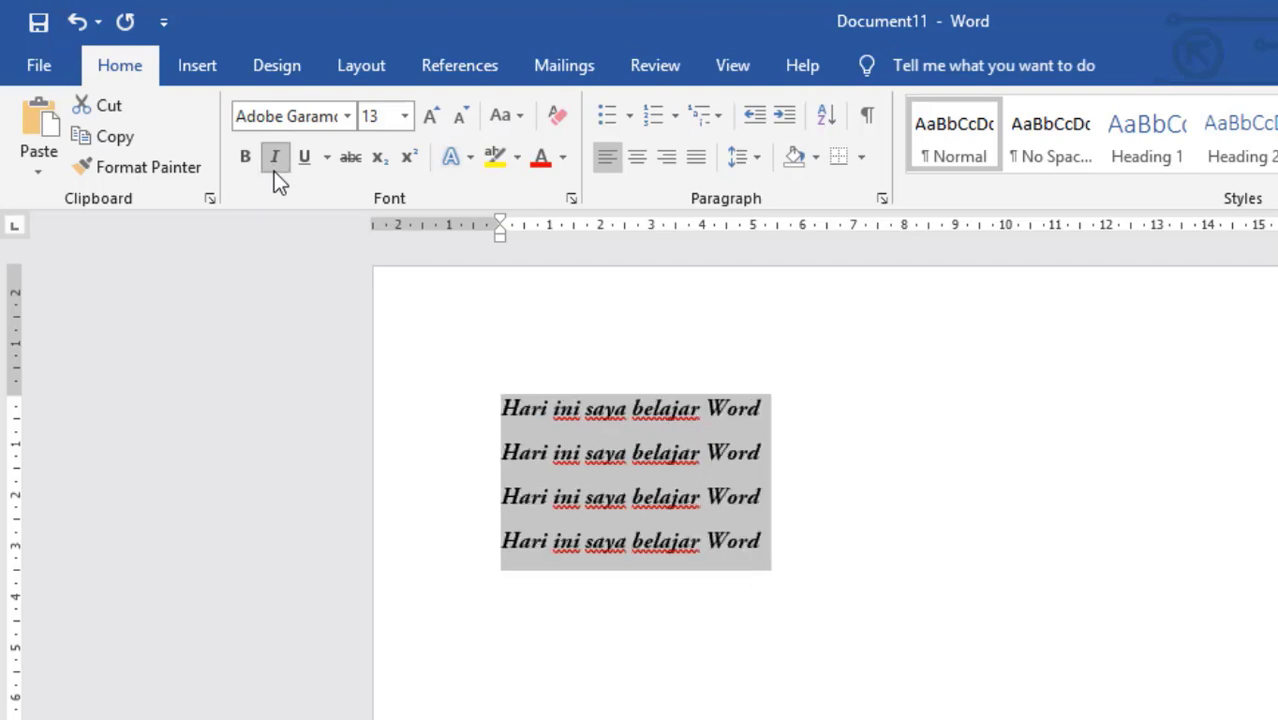
left_click(274, 171)
left_click(274, 171)
left_click(274, 171)
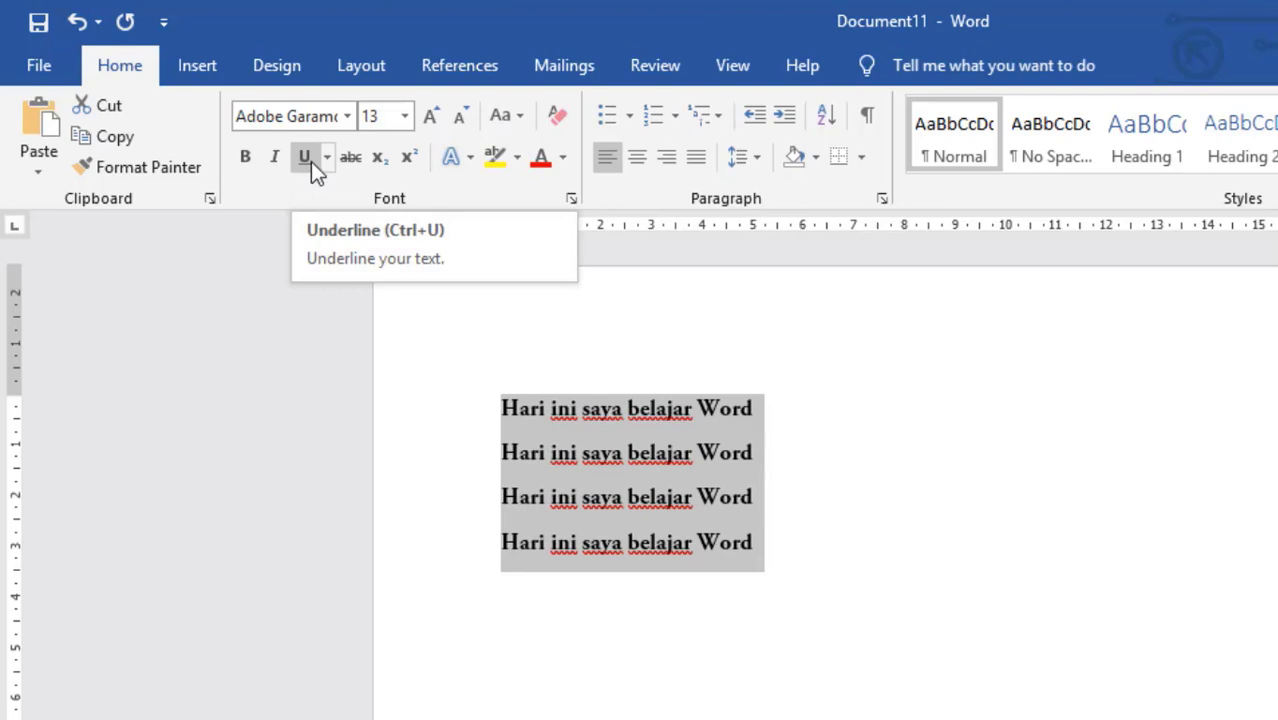
- Try underlining the four selected sentences several times, leaving the underline off
left_click(311, 163)
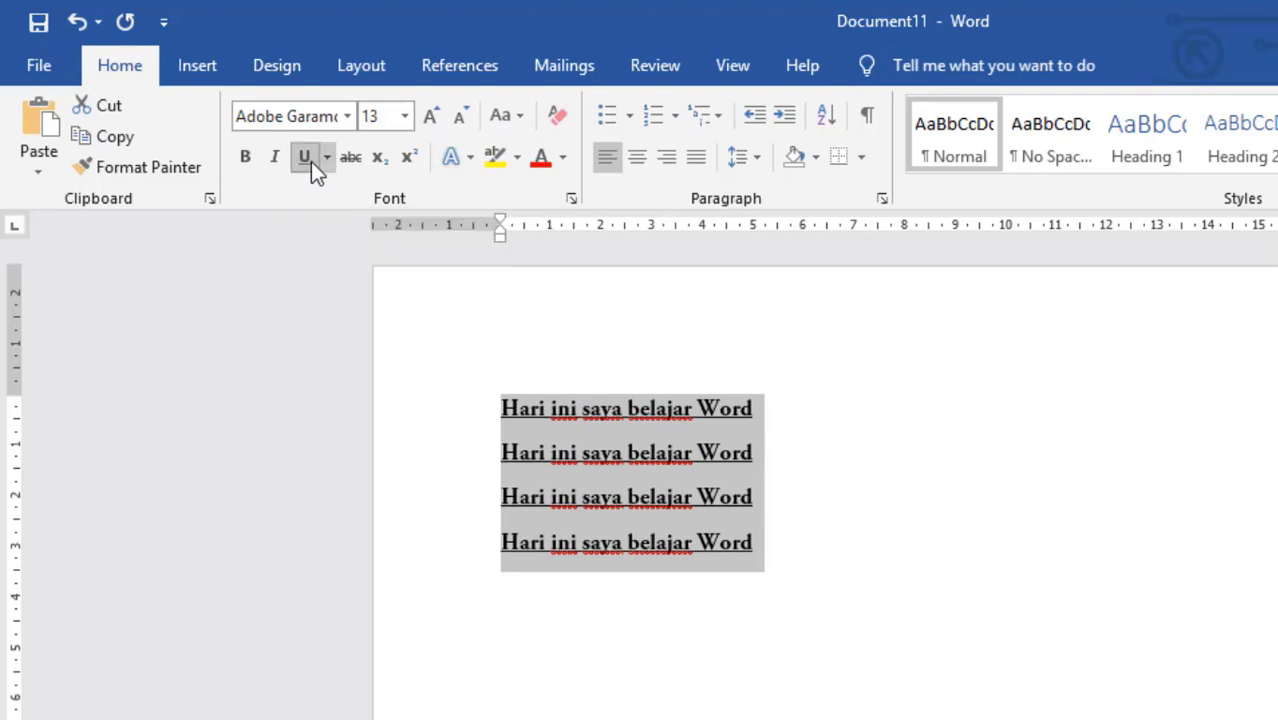
left_click(311, 161)
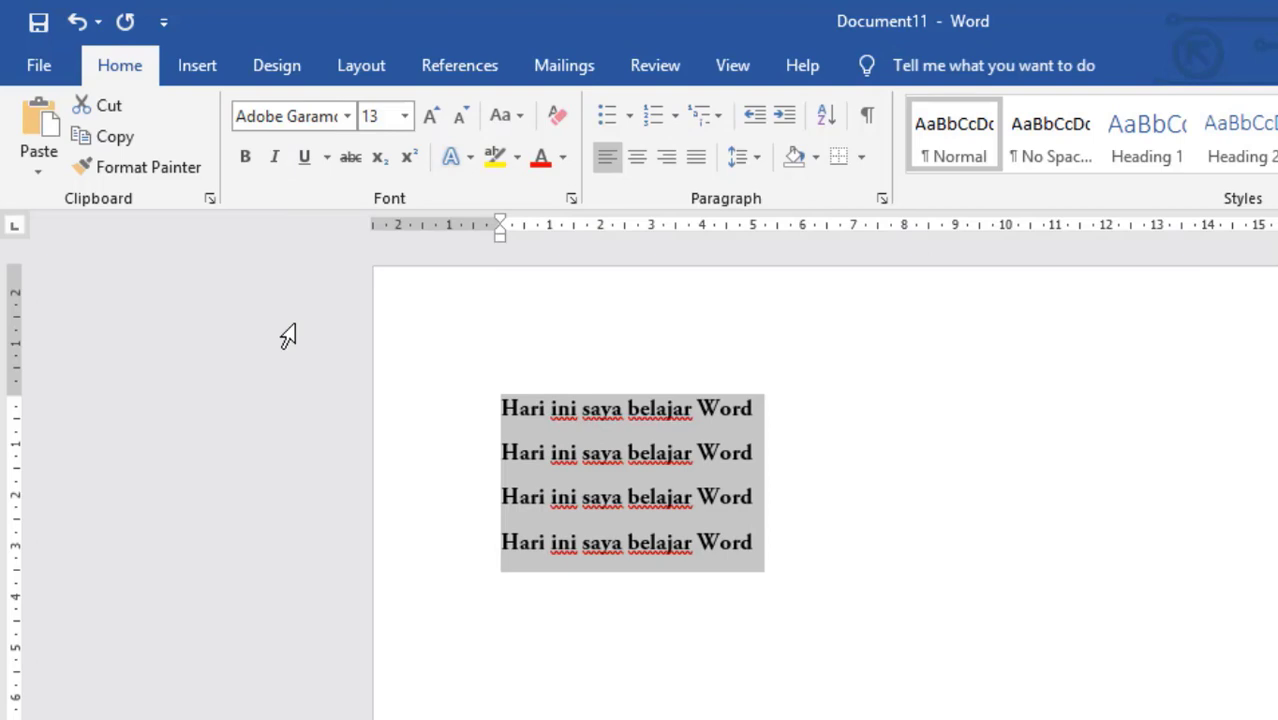
key("ctrl+u")
key("ctrl+u")
key("ctrl+u")
key("ctrl+u")
- Colour the four sentences in the standard red and change their letter case to lowercase
left_click(566, 159)
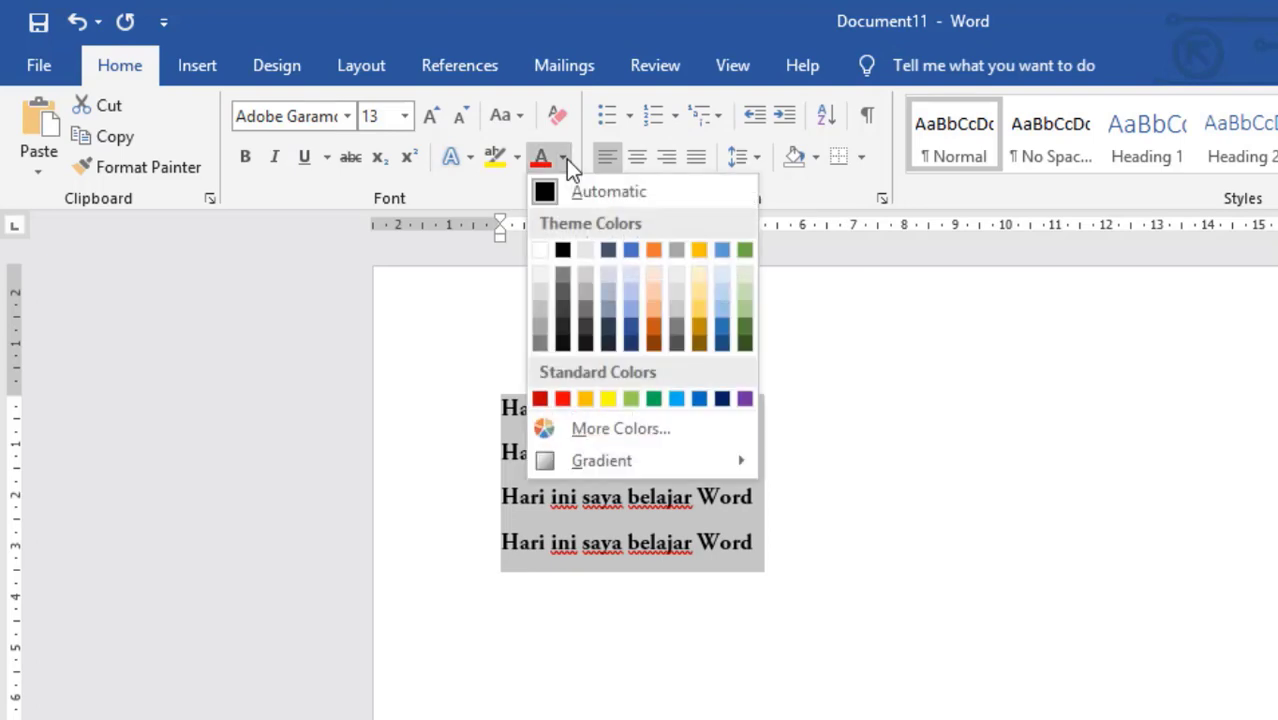
left_click(567, 400)
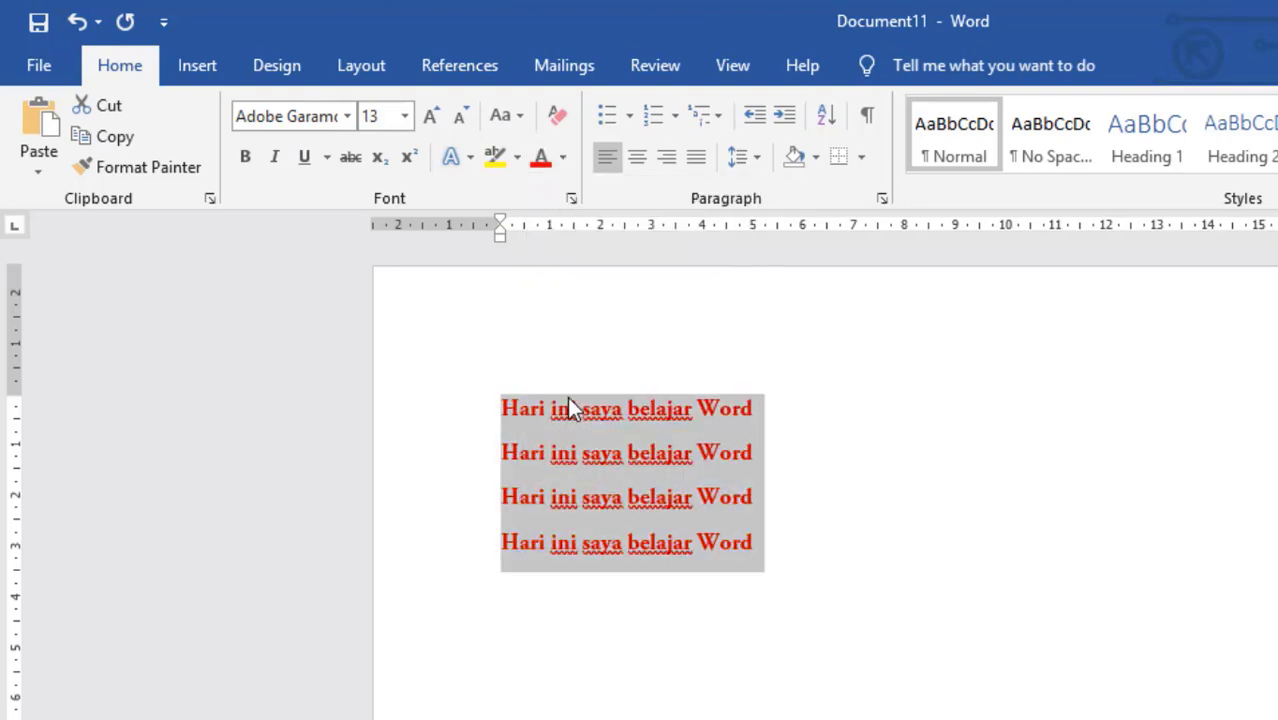
left_click(526, 117)
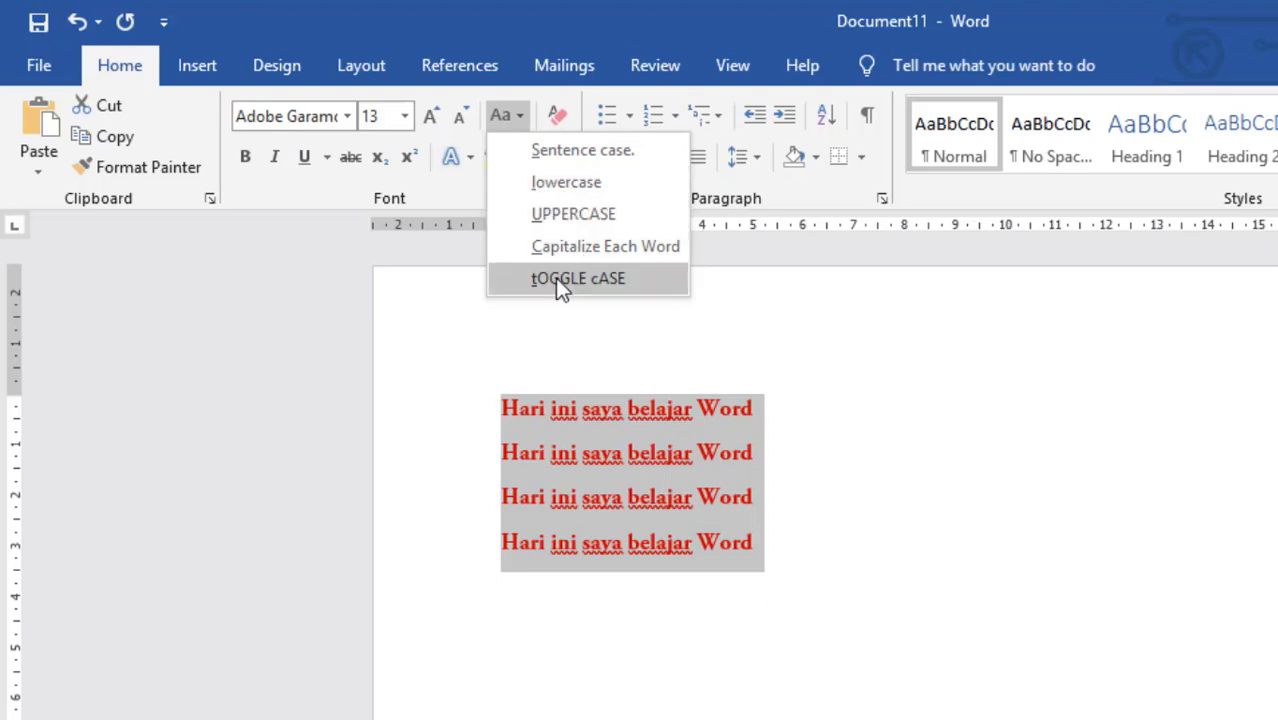
left_click(560, 184)
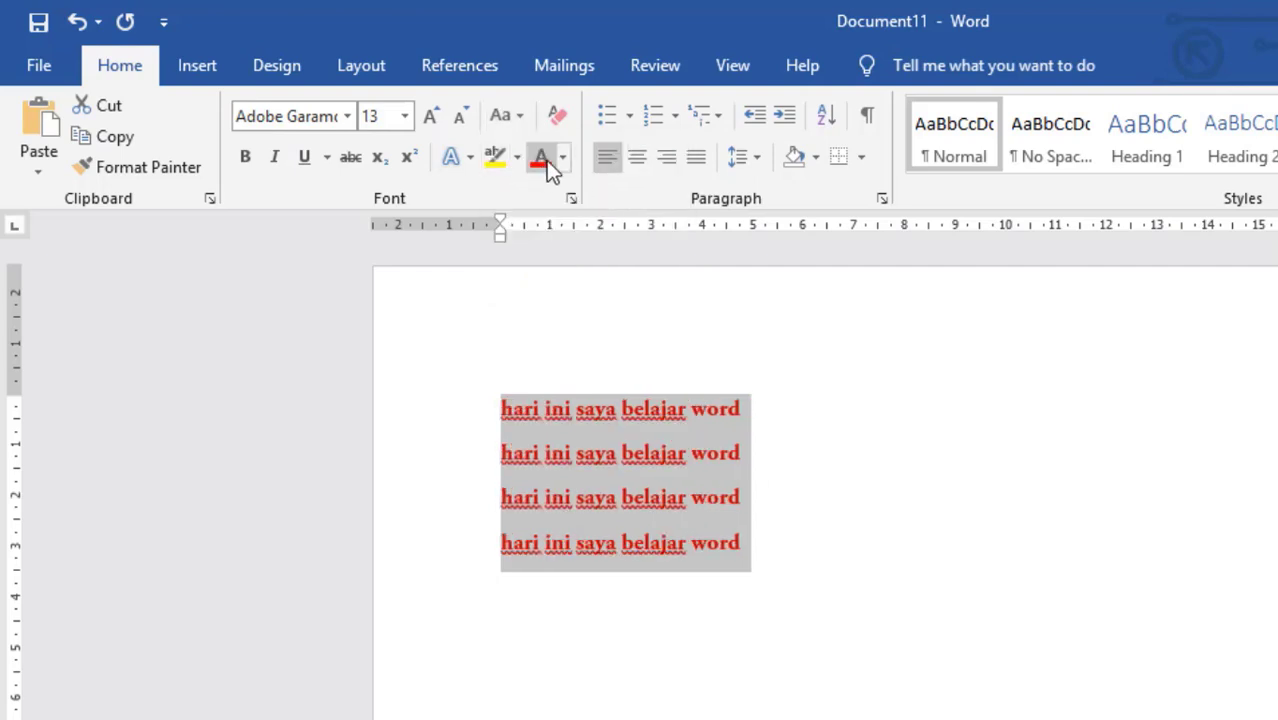
- Change the letter case of the four selected sentences to Sentence case
left_click(522, 119)
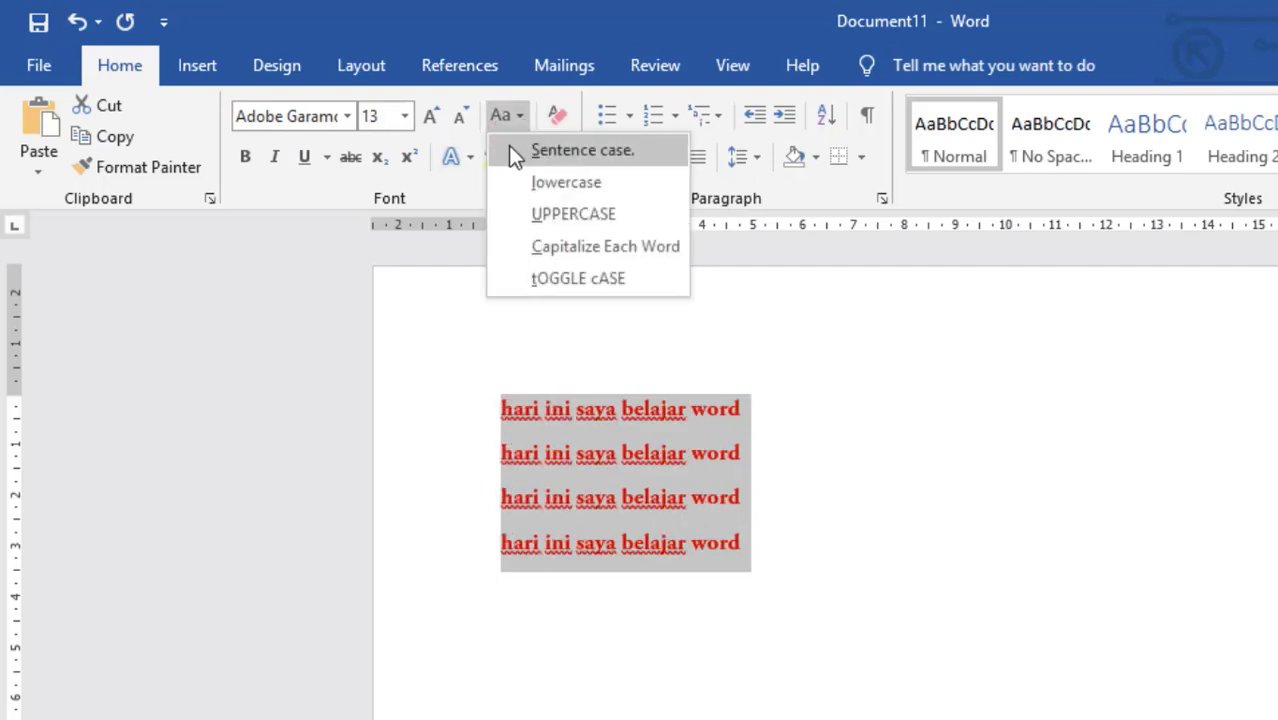
left_click(508, 145)
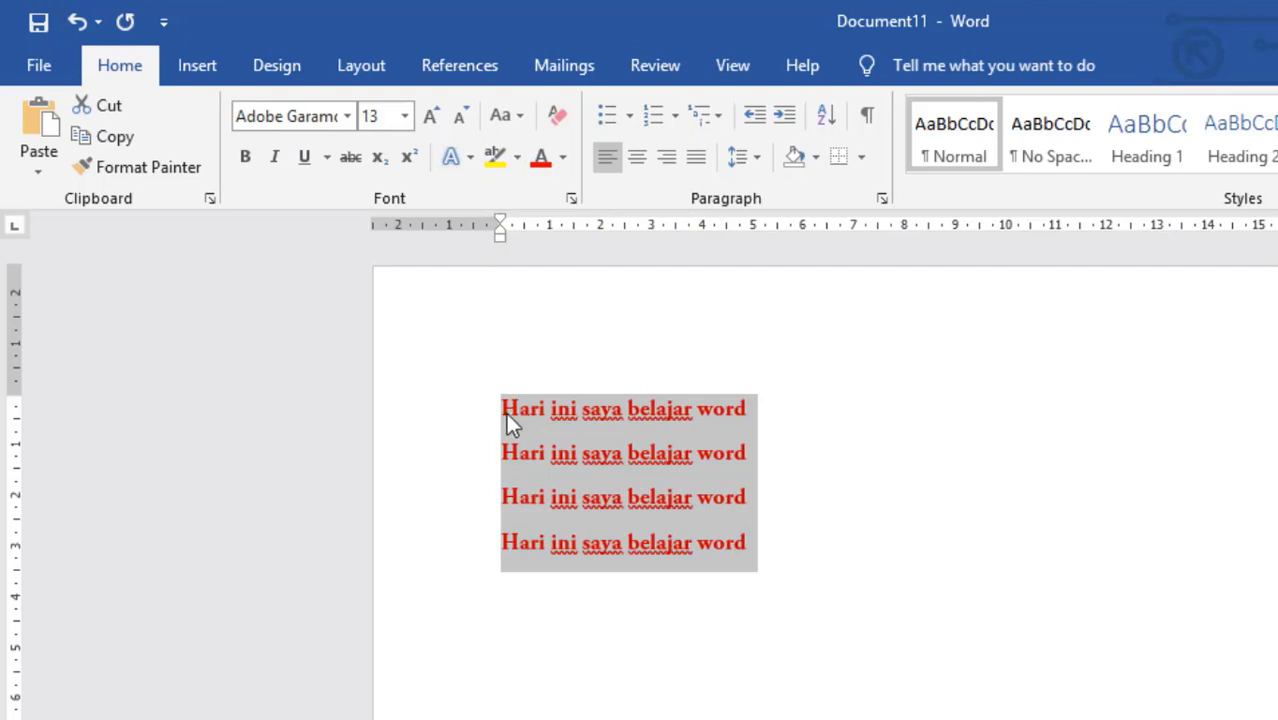
scroll(506, 413, "up", 4)
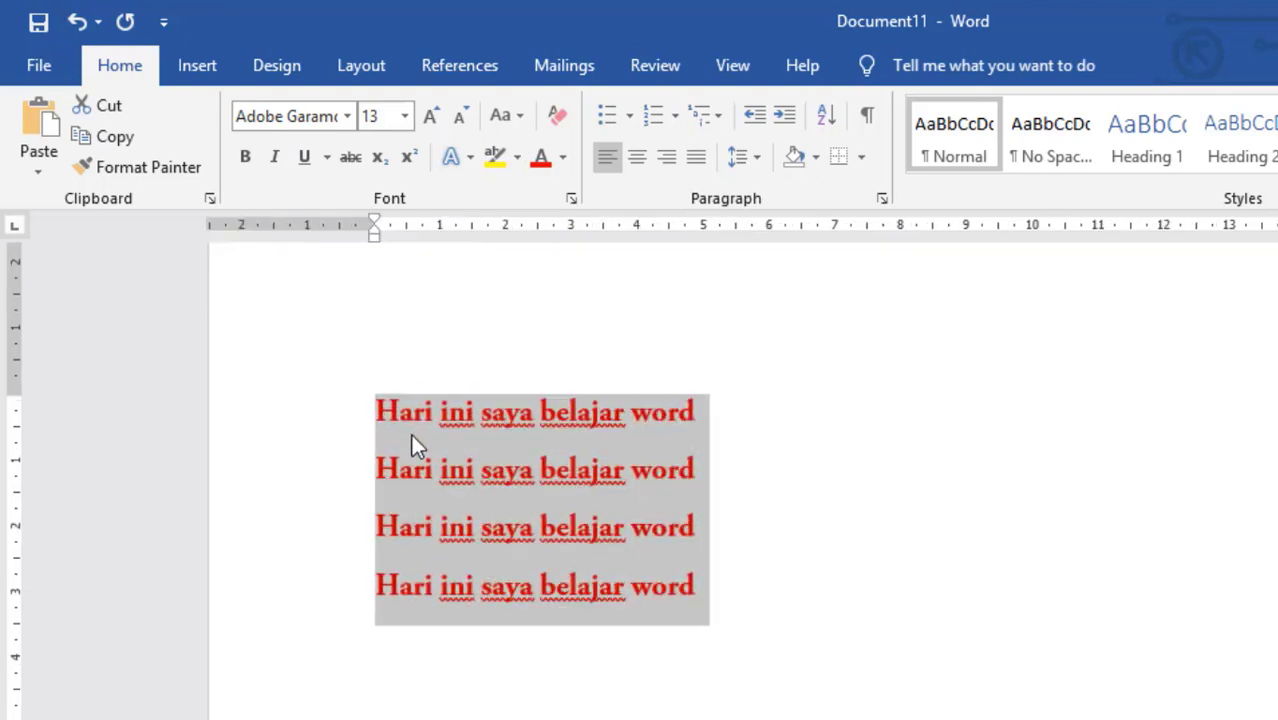
- Select all four sentences and change their letter case to lowercase, followed by UPPERCASE
triple_click(430, 398)
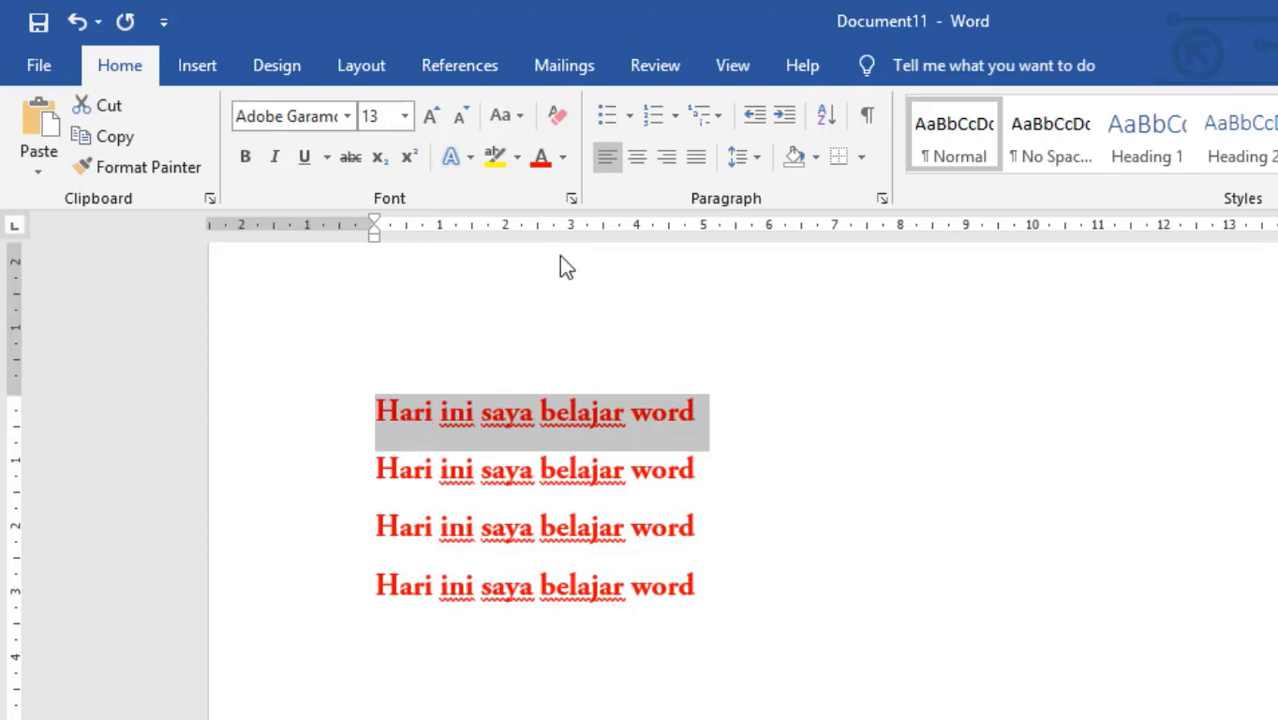
left_click(516, 113)
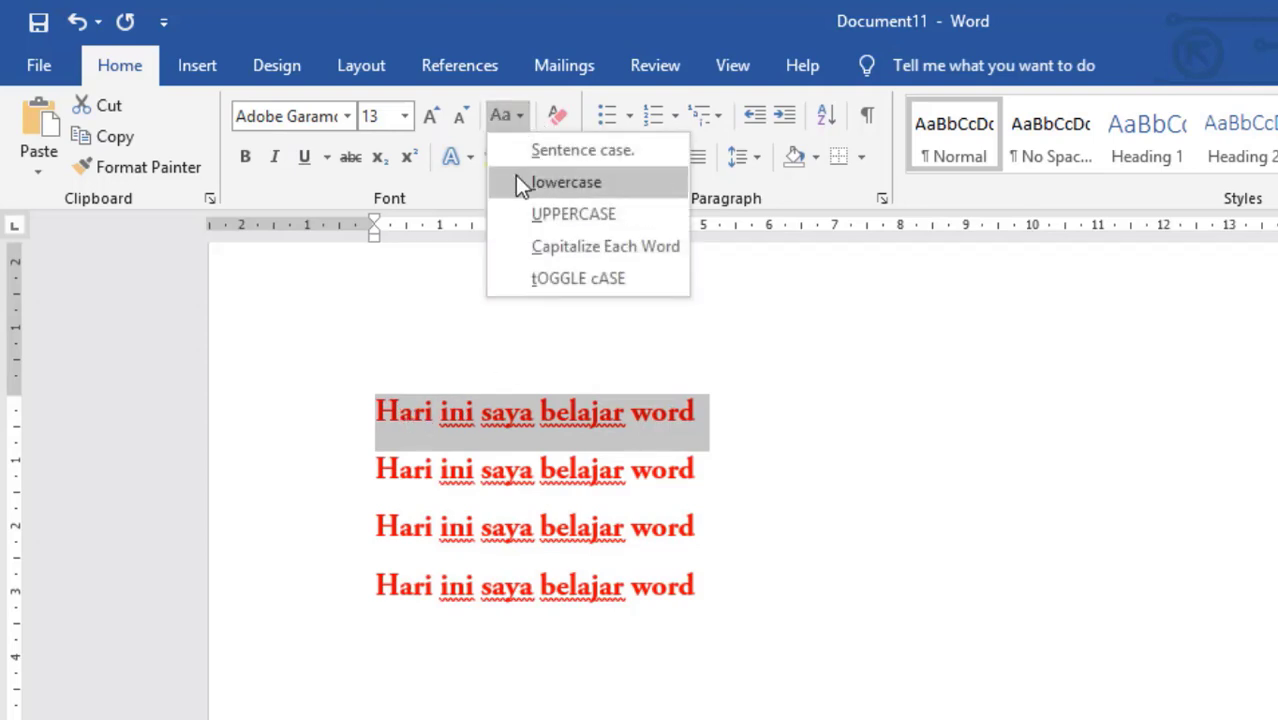
left_click(702, 570)
left_click_drag(702, 570, 331, 368)
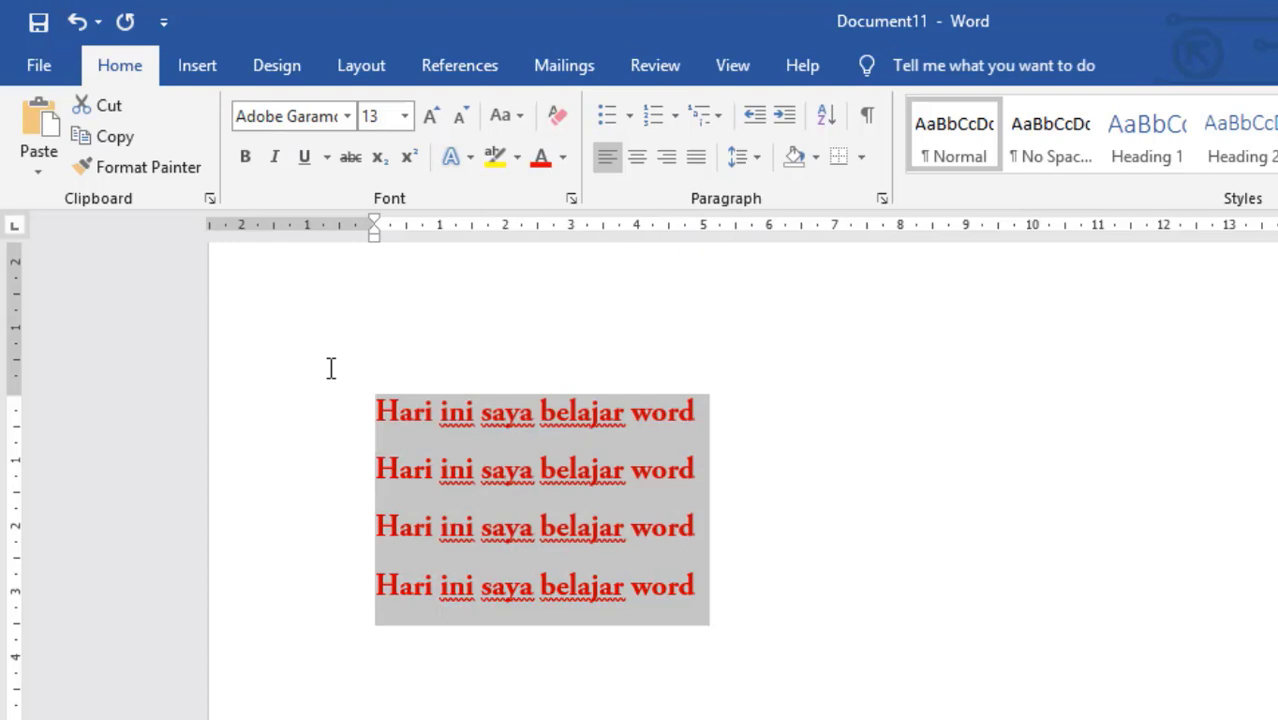
left_click(491, 121)
left_click(523, 182)
left_click(503, 113)
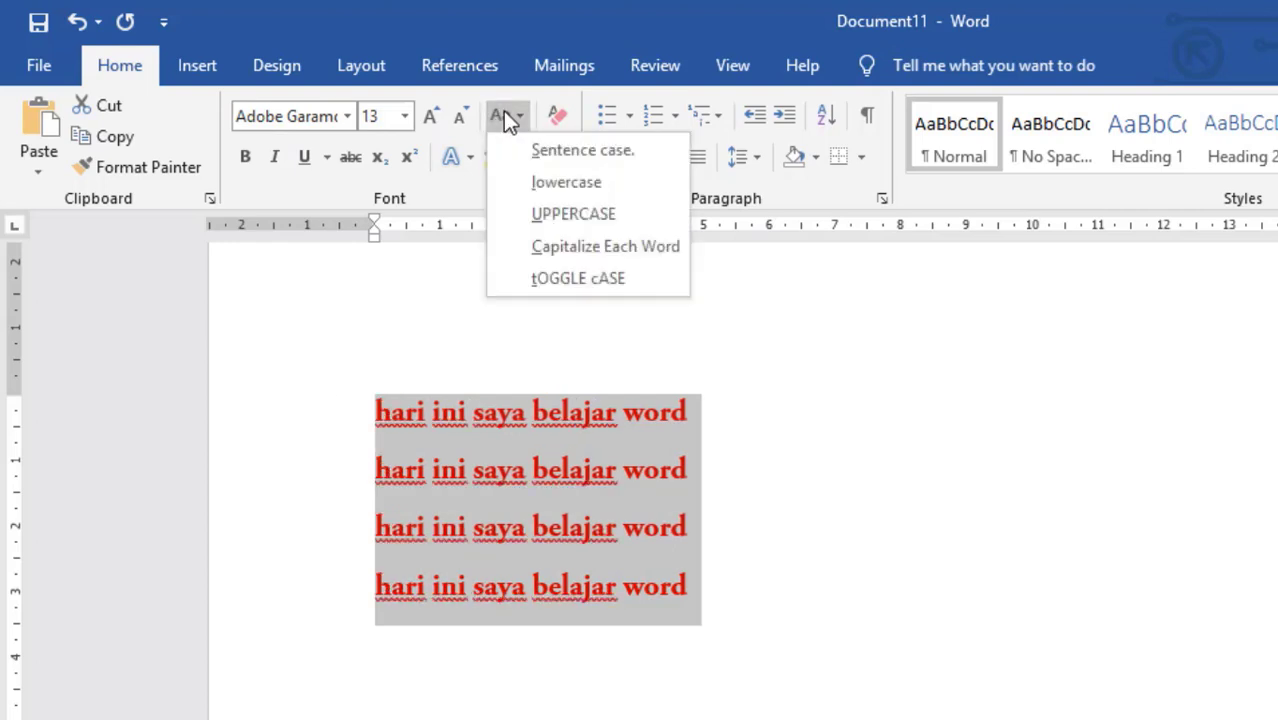
left_click(566, 216)
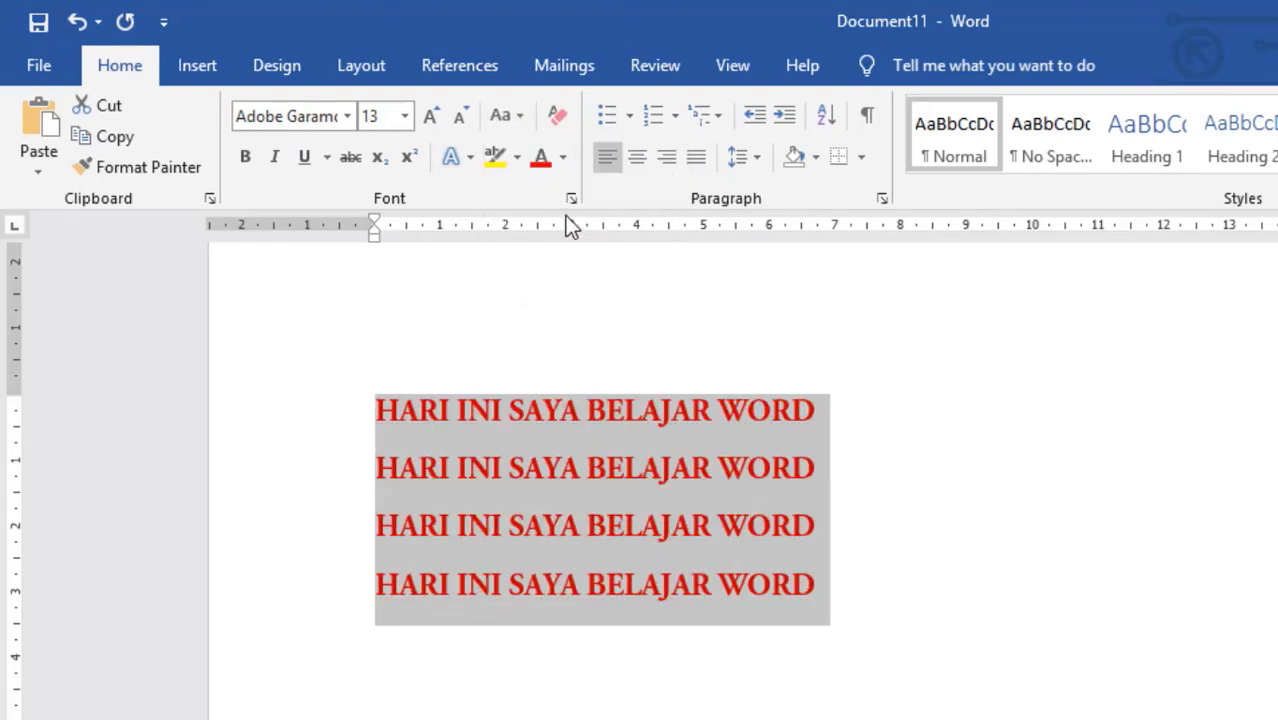
- Apply Capitalize Each Word to the four sentences, followed by tOGGLE cASE
left_click(519, 116)
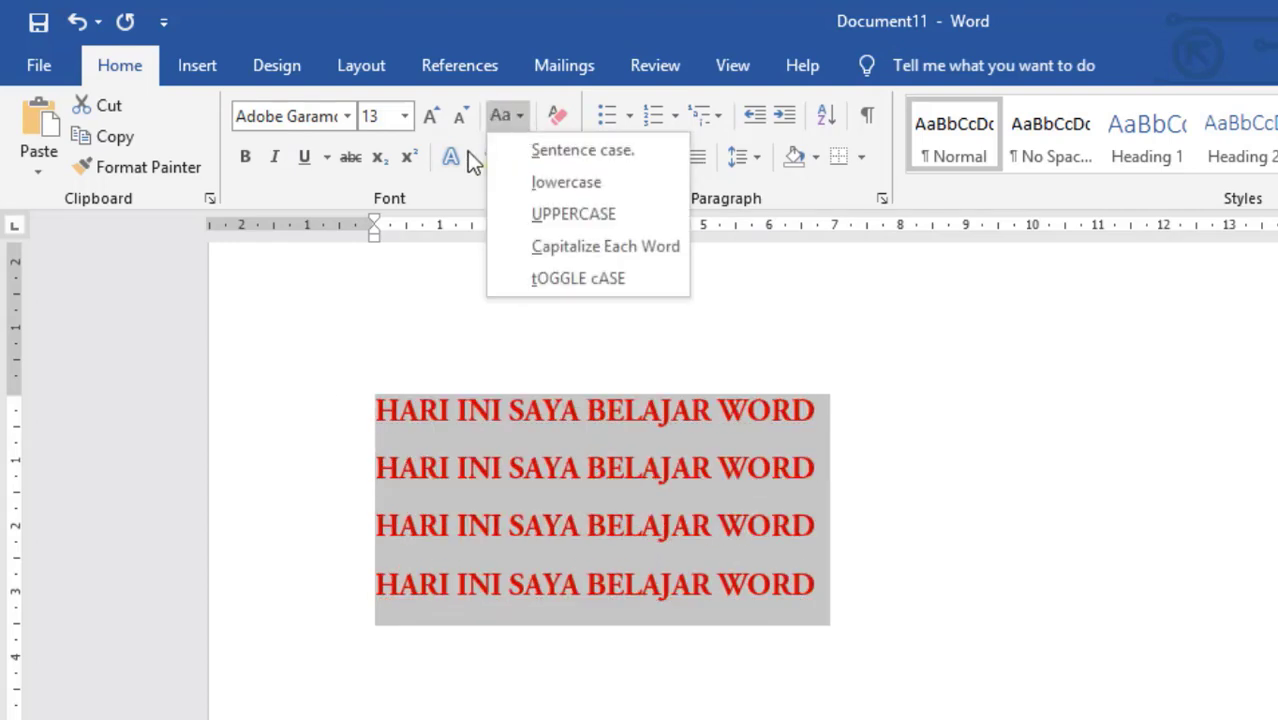
left_click(539, 252)
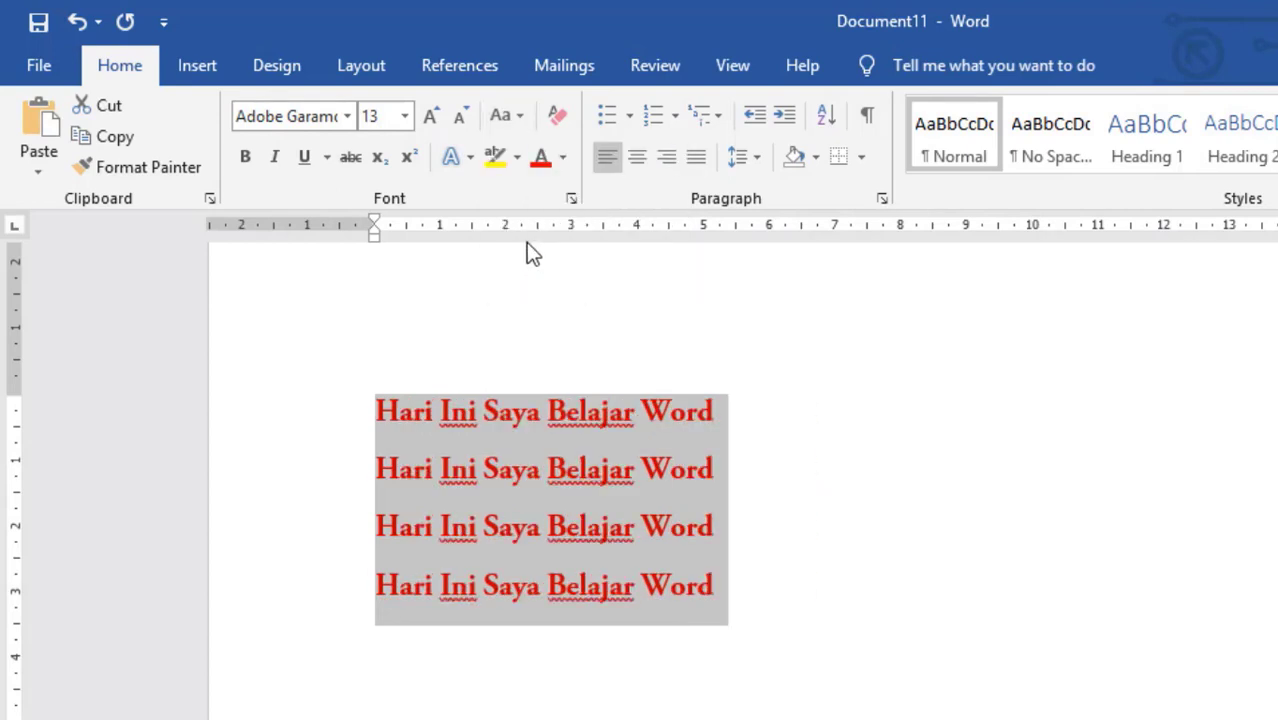
left_click(505, 116)
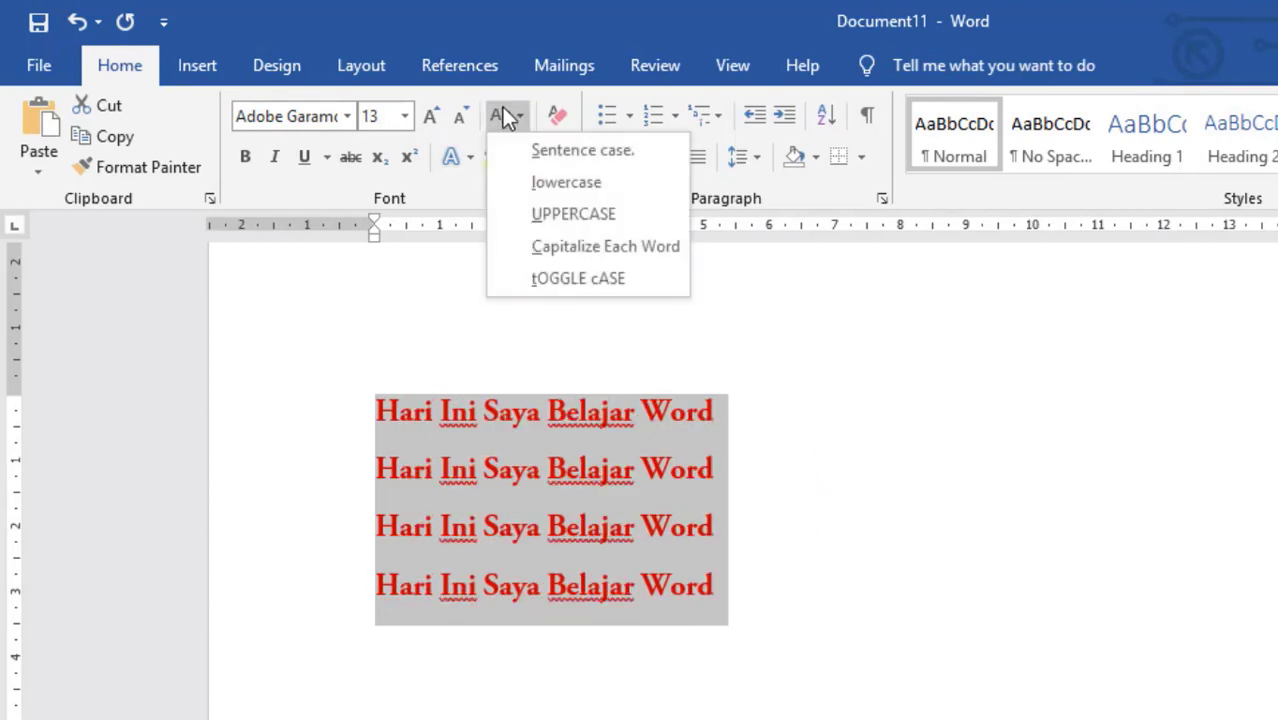
left_click(610, 279)
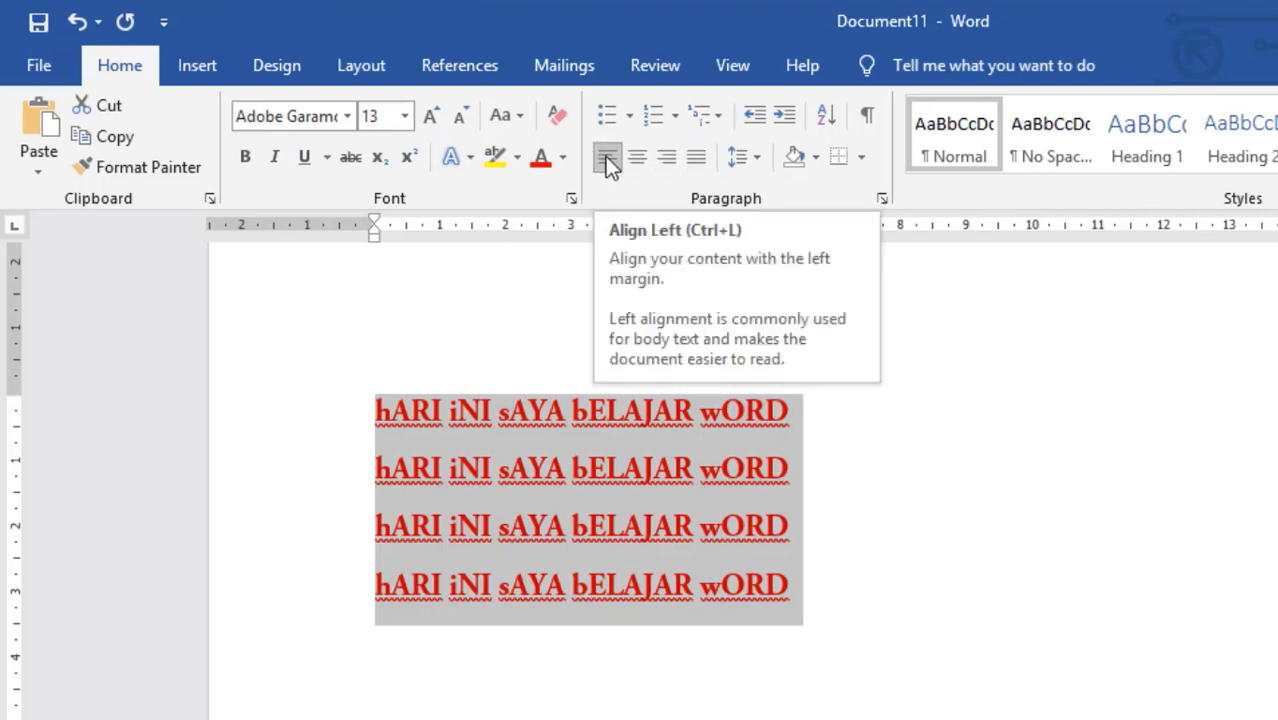
- Justify the four sentences after trying centre and right alignment, and preview the 3,0 line spacing without applying it
left_click(638, 158)
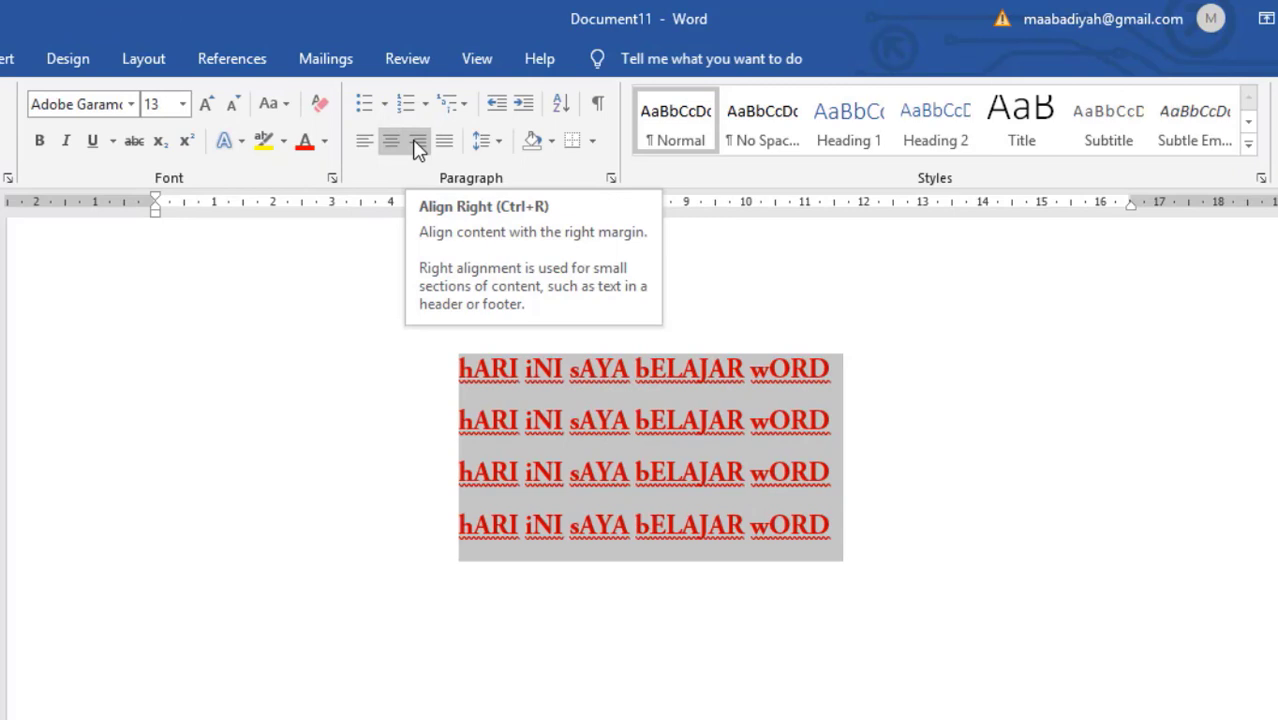
left_click(418, 145)
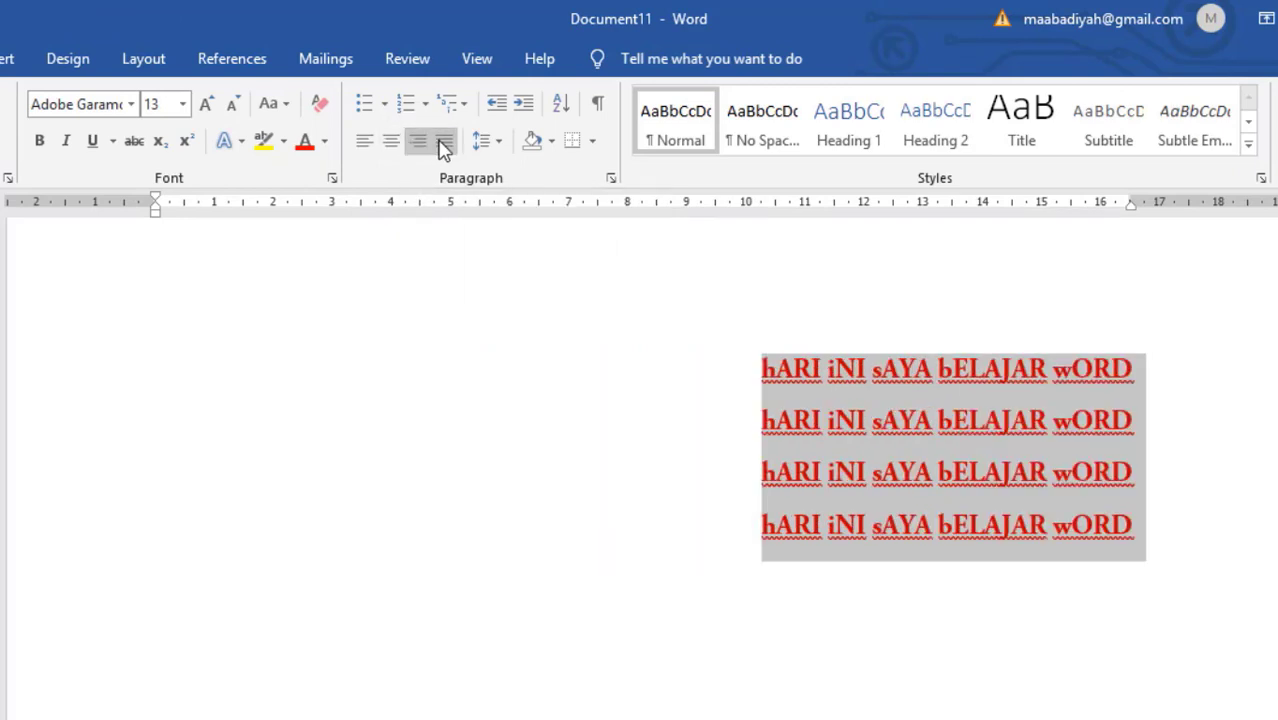
left_click(444, 145)
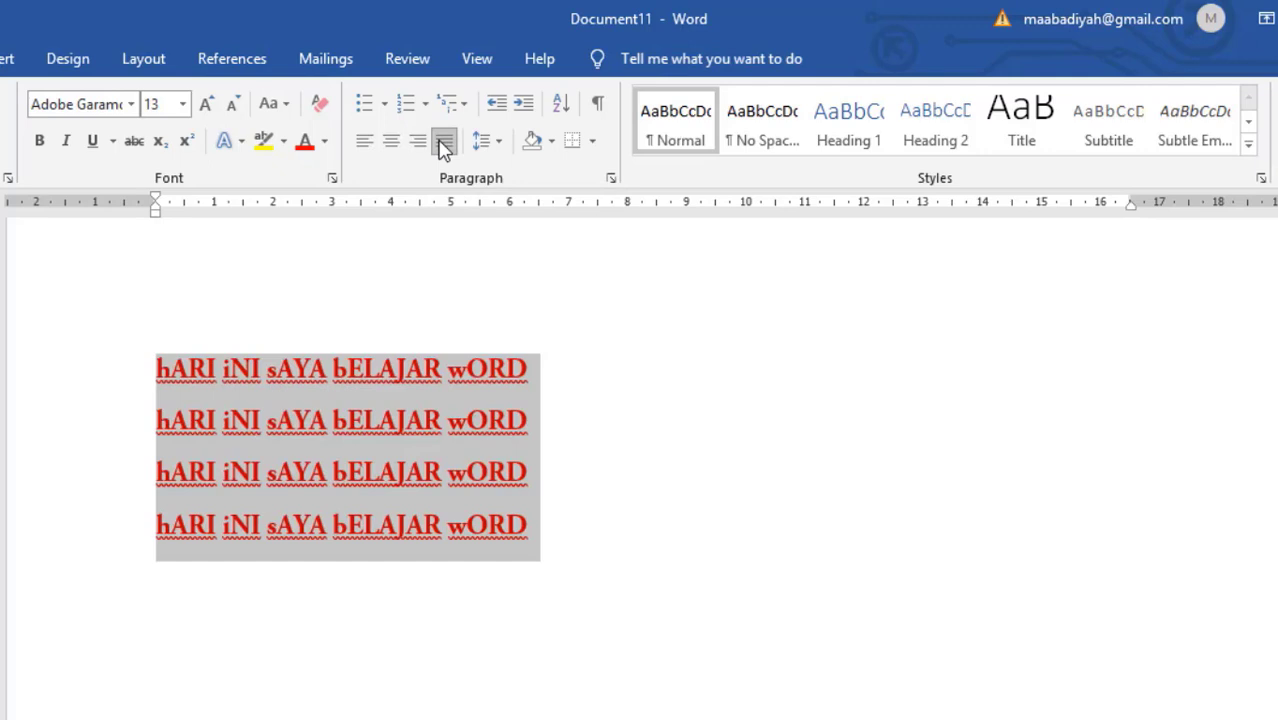
left_click(500, 146)
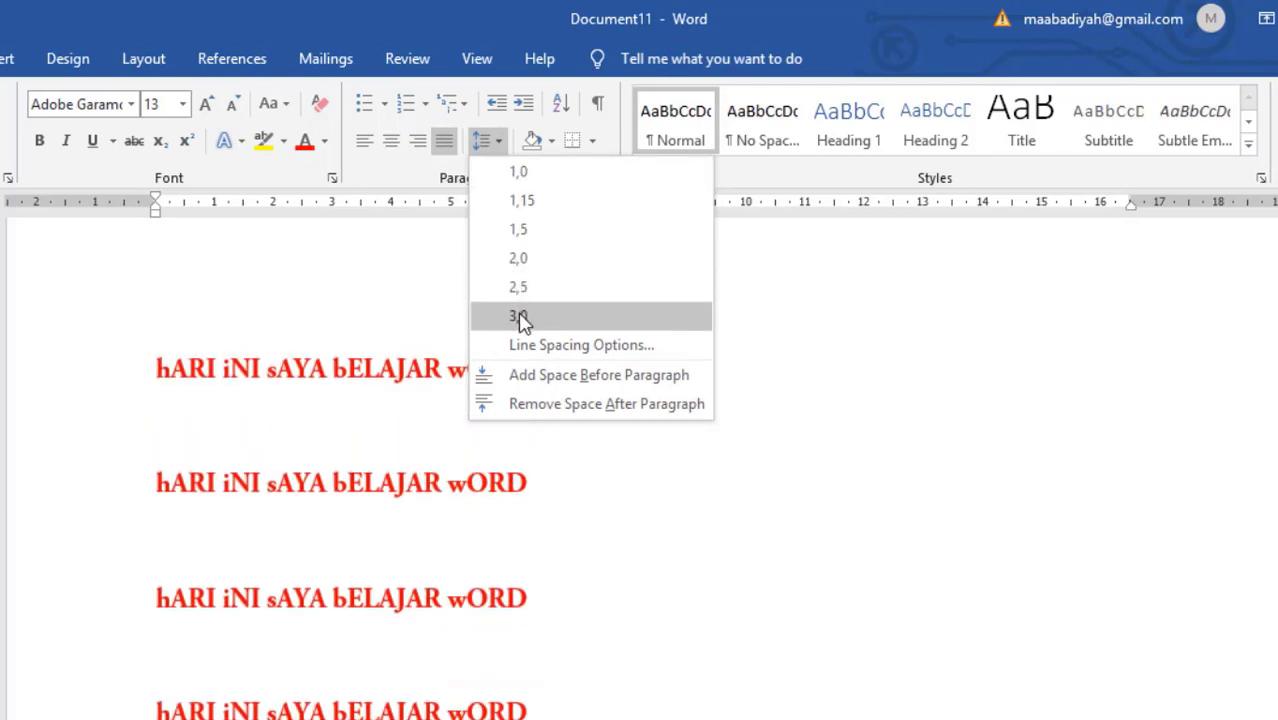
left_click(397, 265)
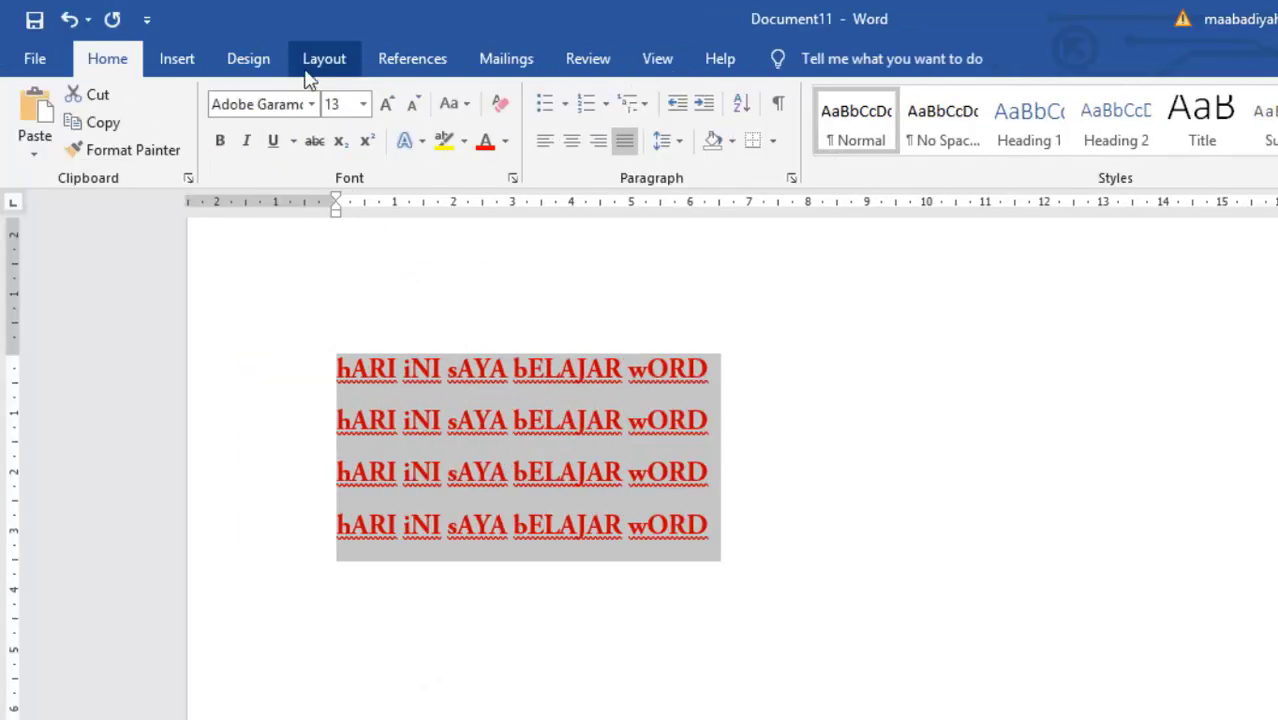
- Try inserting the picture "foto" from this device at the end of the last sentence, and remove it again
left_click(188, 66)
left_click(825, 480)
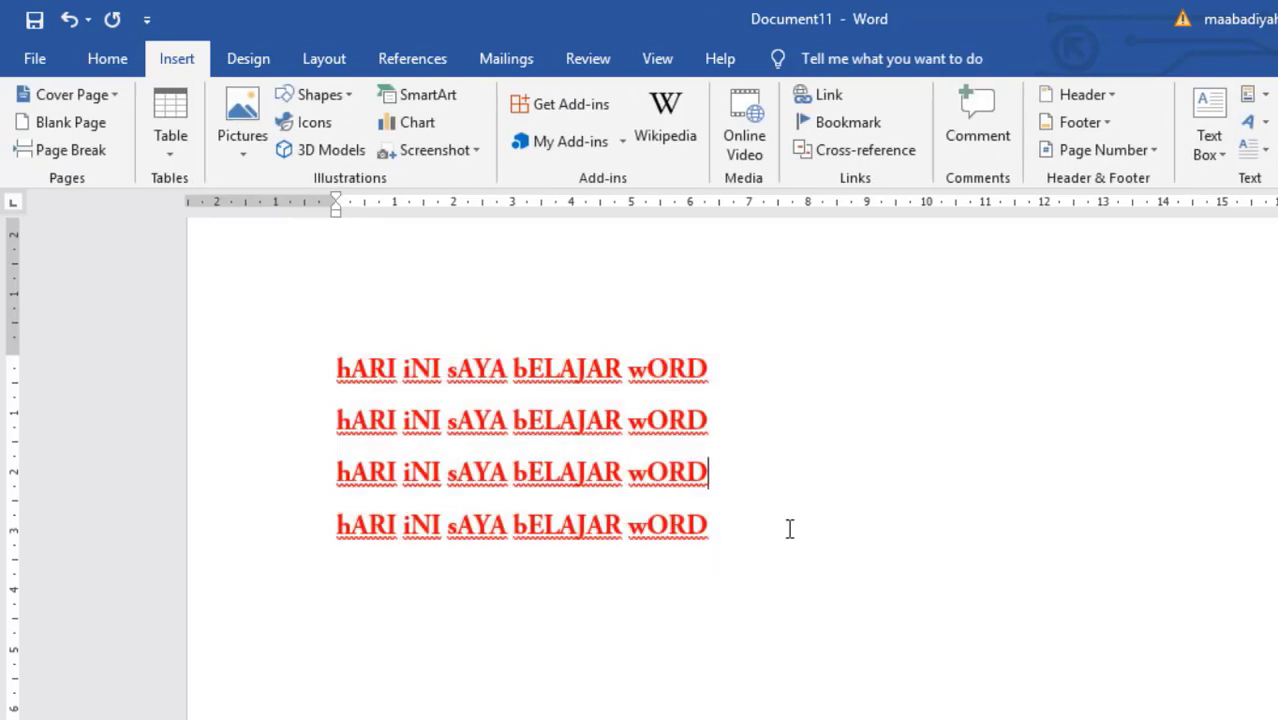
left_click(787, 526)
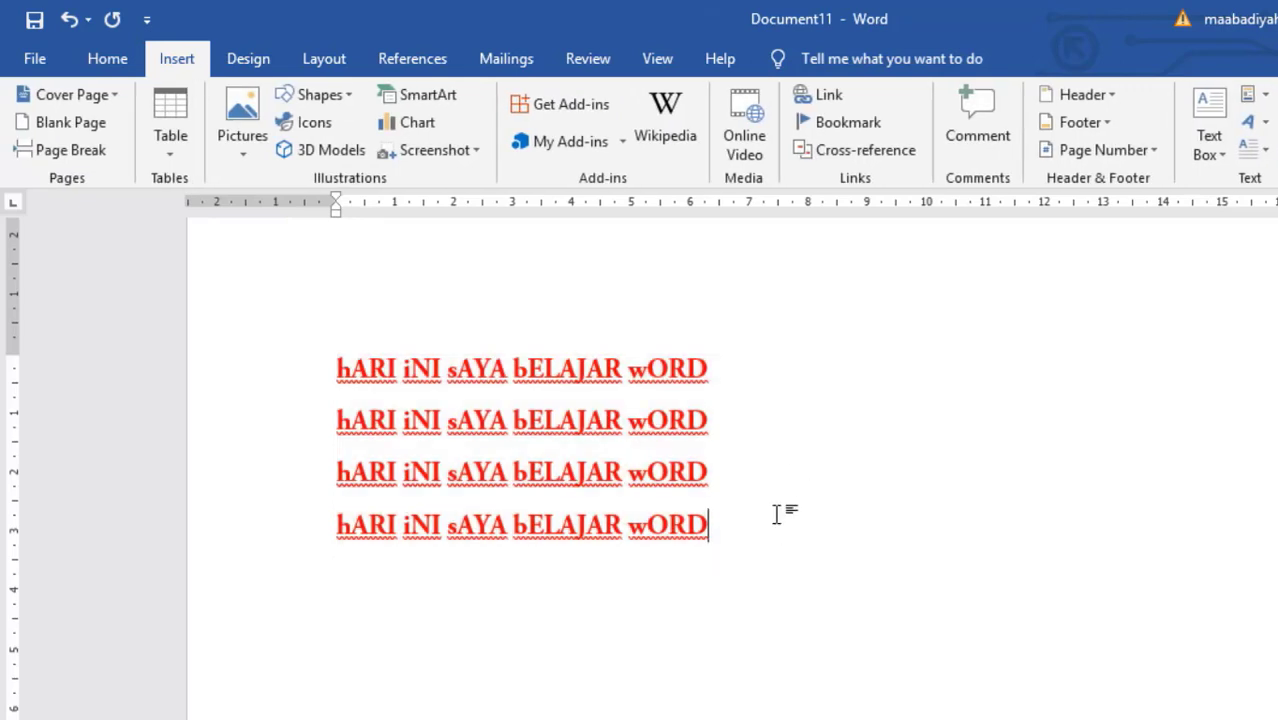
left_click(250, 157)
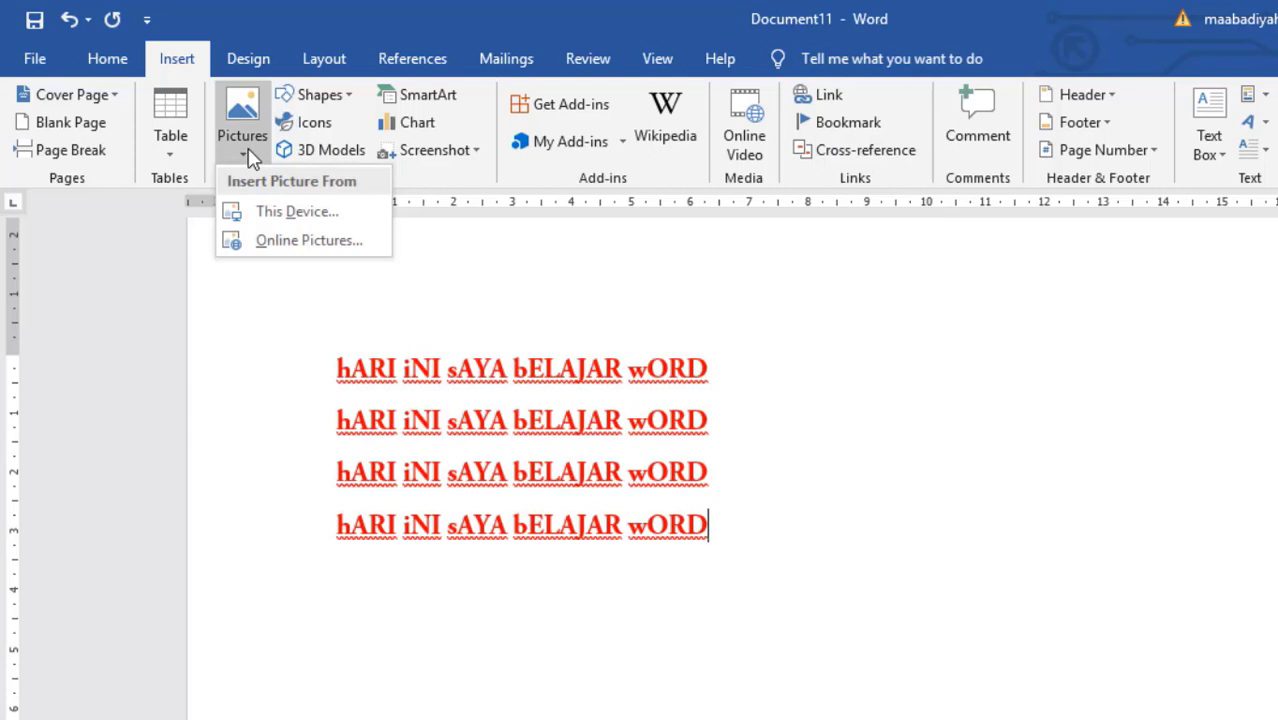
left_click(280, 211)
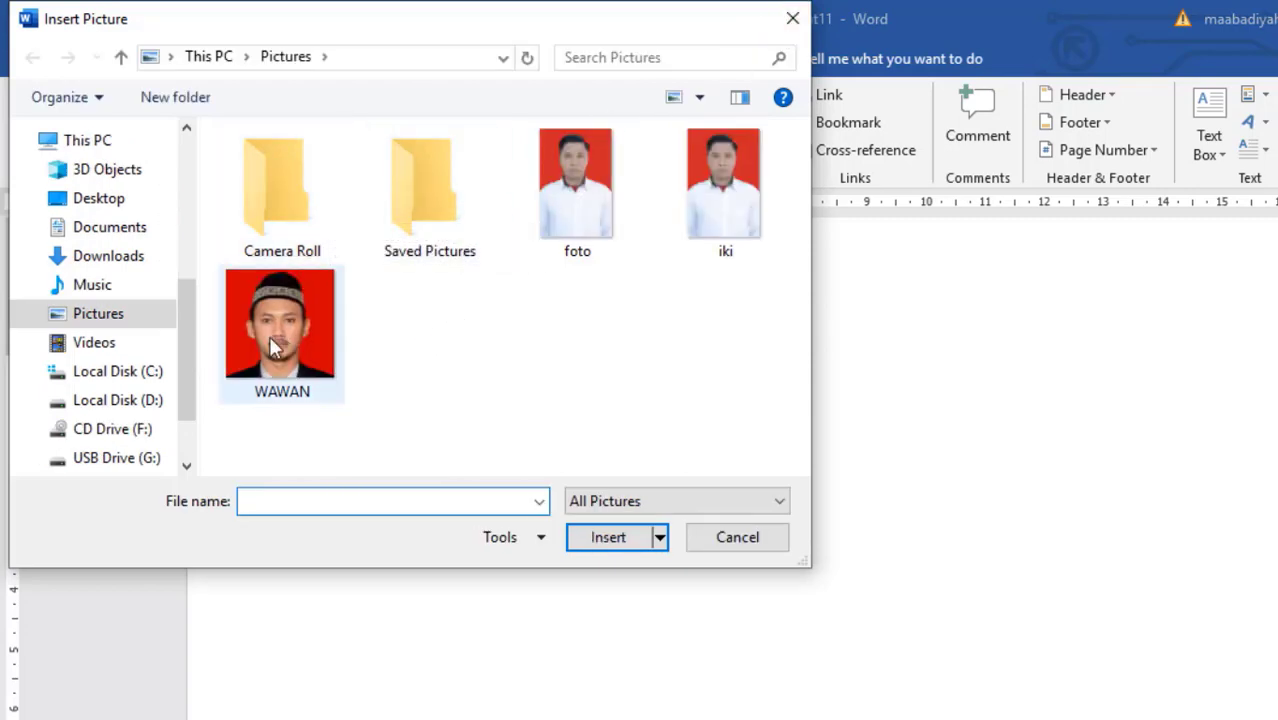
double_click(600, 232)
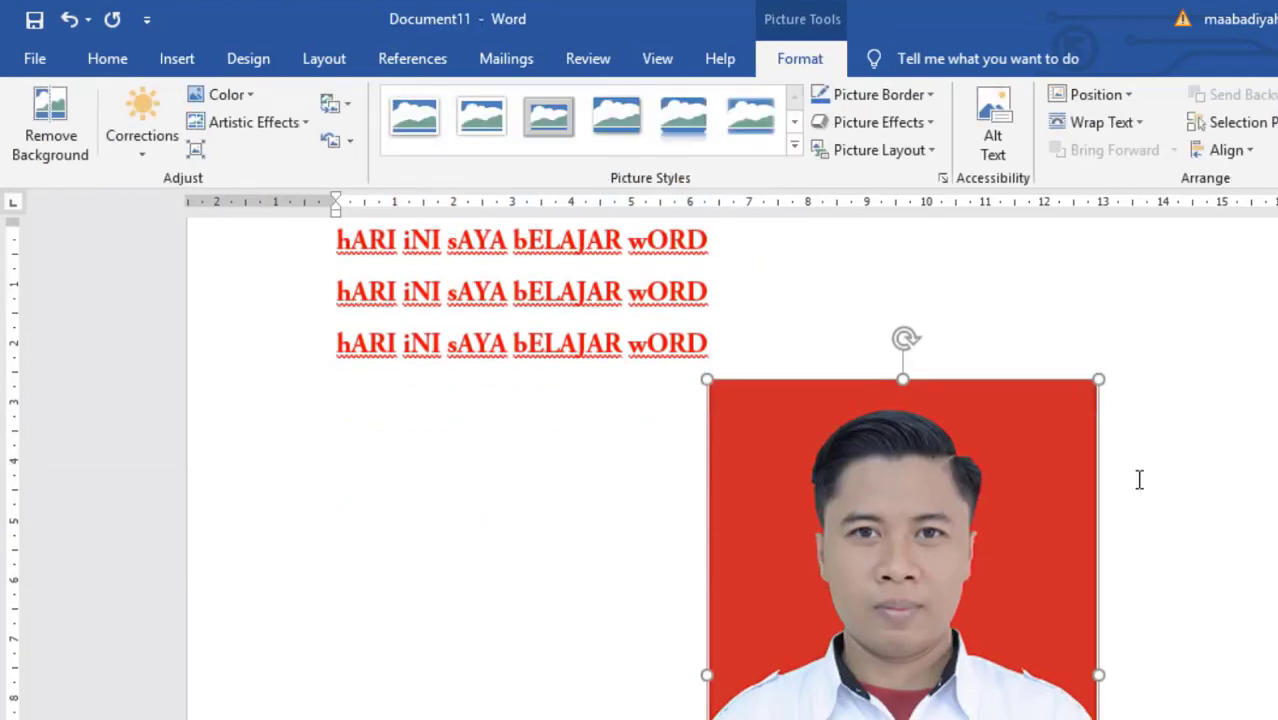
scroll(925, 397, "up", 3)
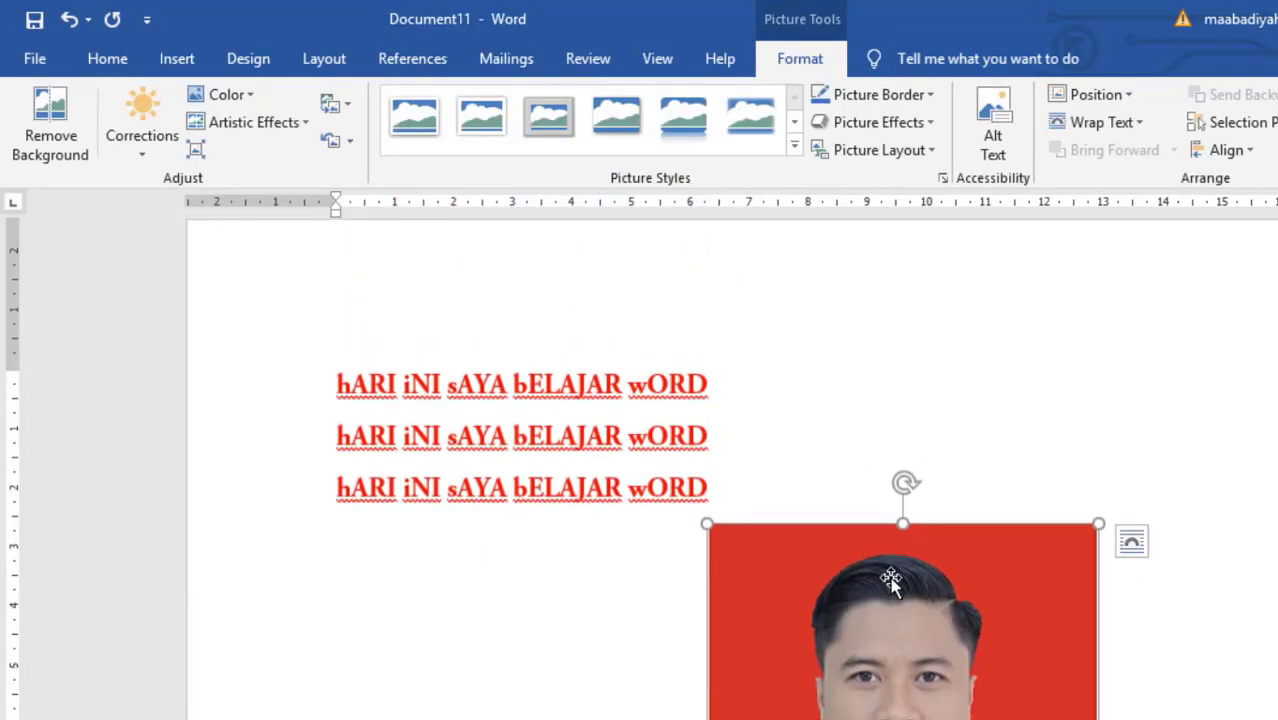
key("Delete")
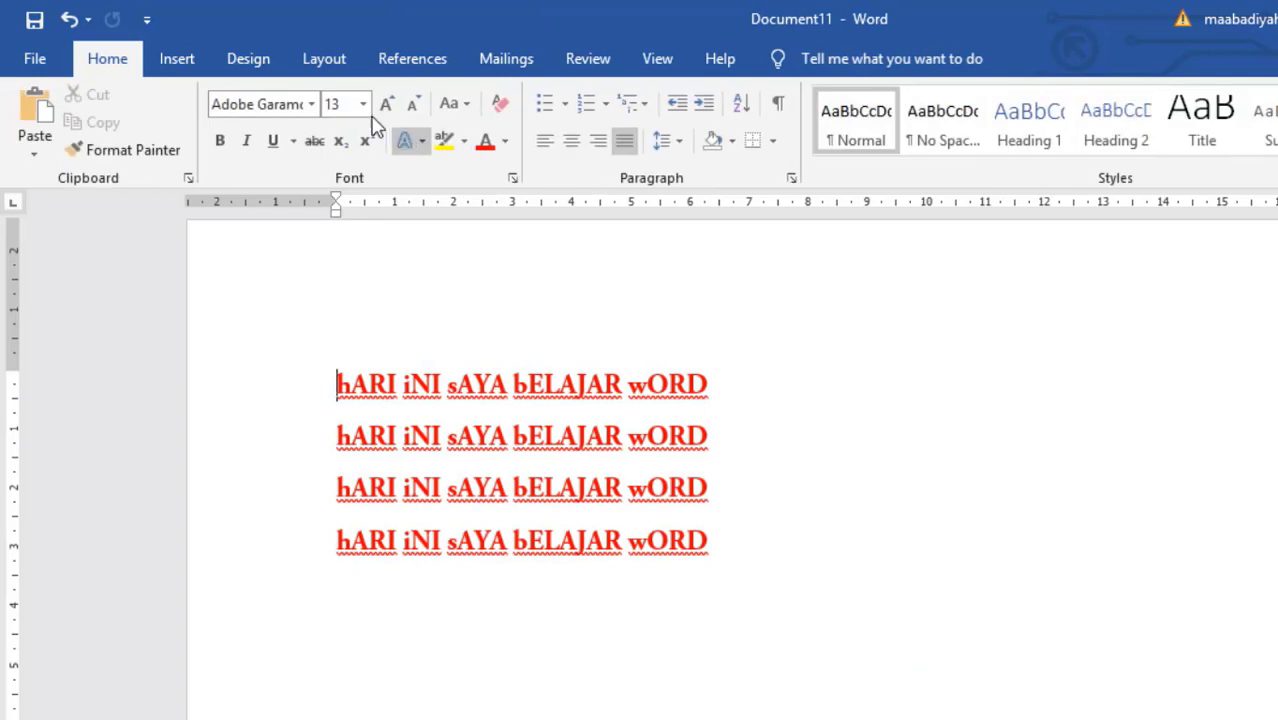
- Set the page orientation to Portrait and change it to Landscape, with the cursor below the last sentence
left_click(345, 68)
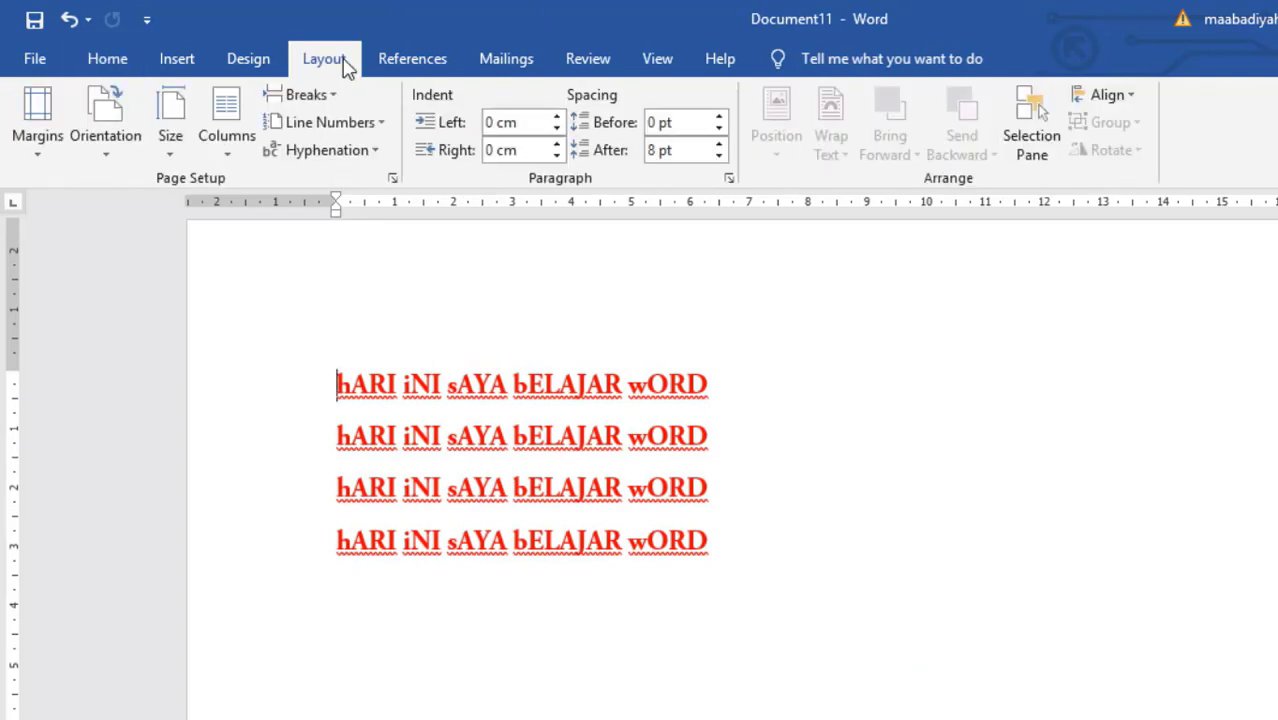
left_click(790, 583)
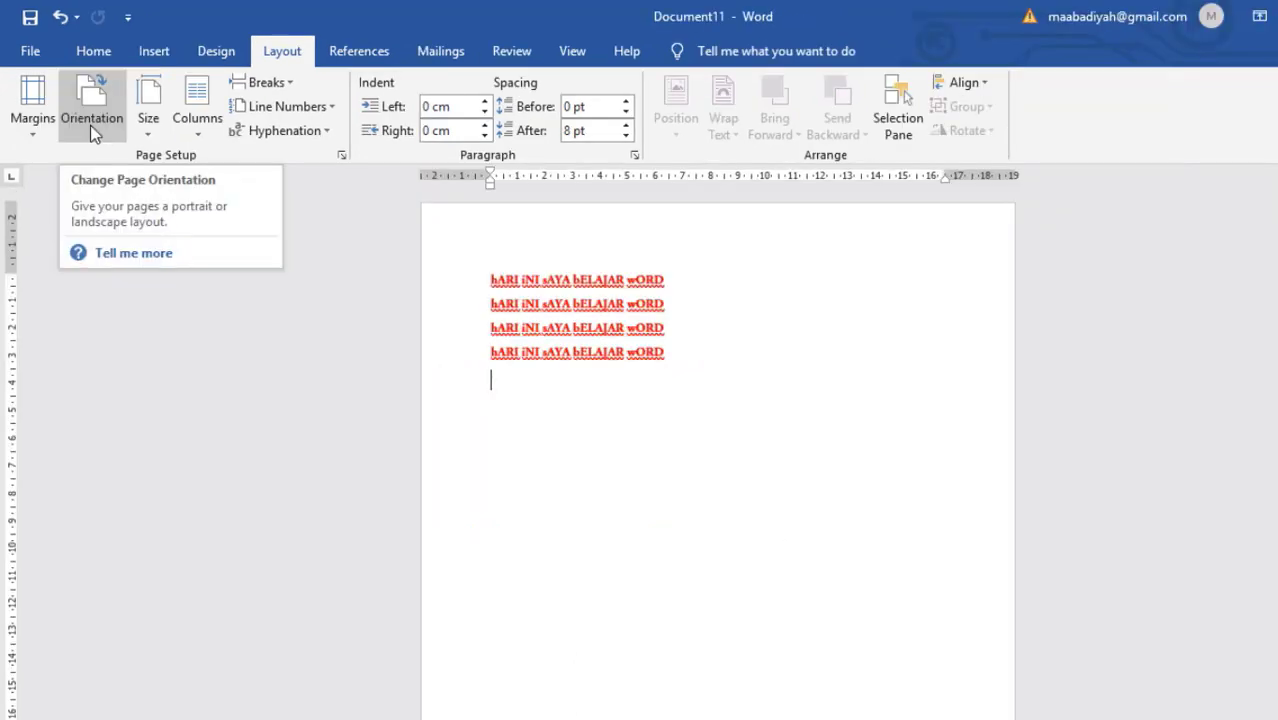
left_click(103, 140)
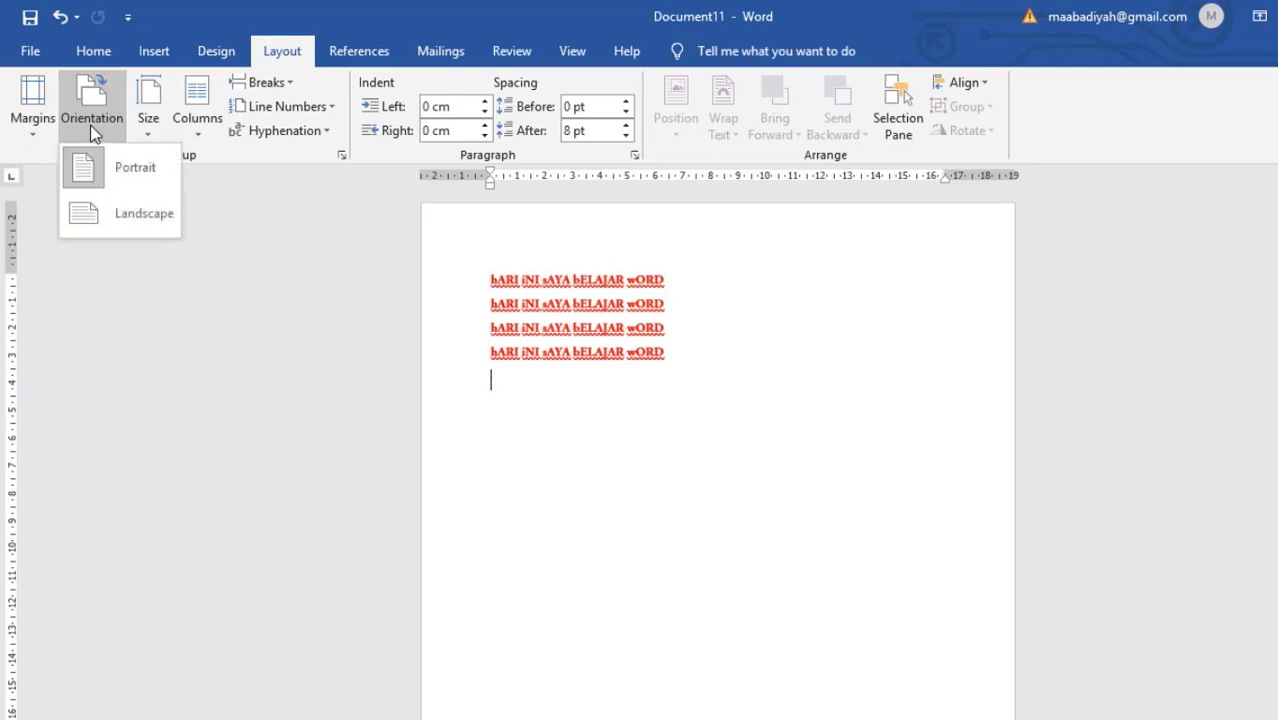
left_click(95, 165)
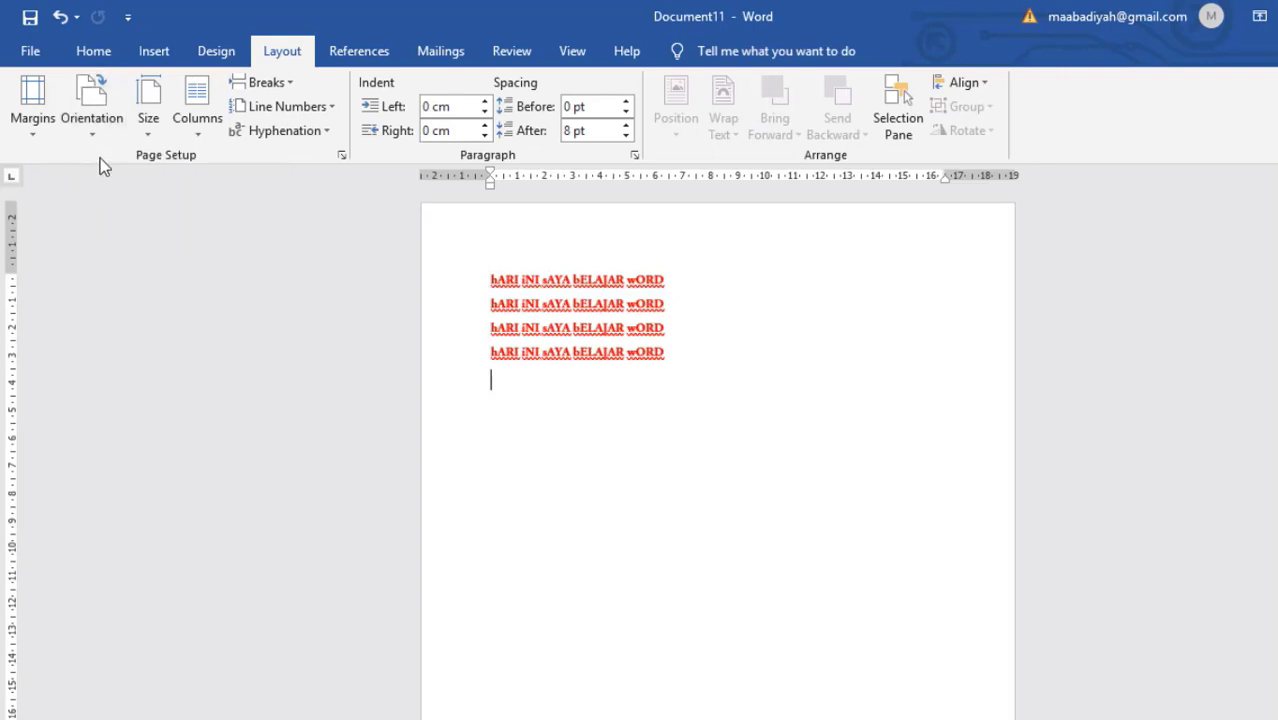
left_click(100, 137)
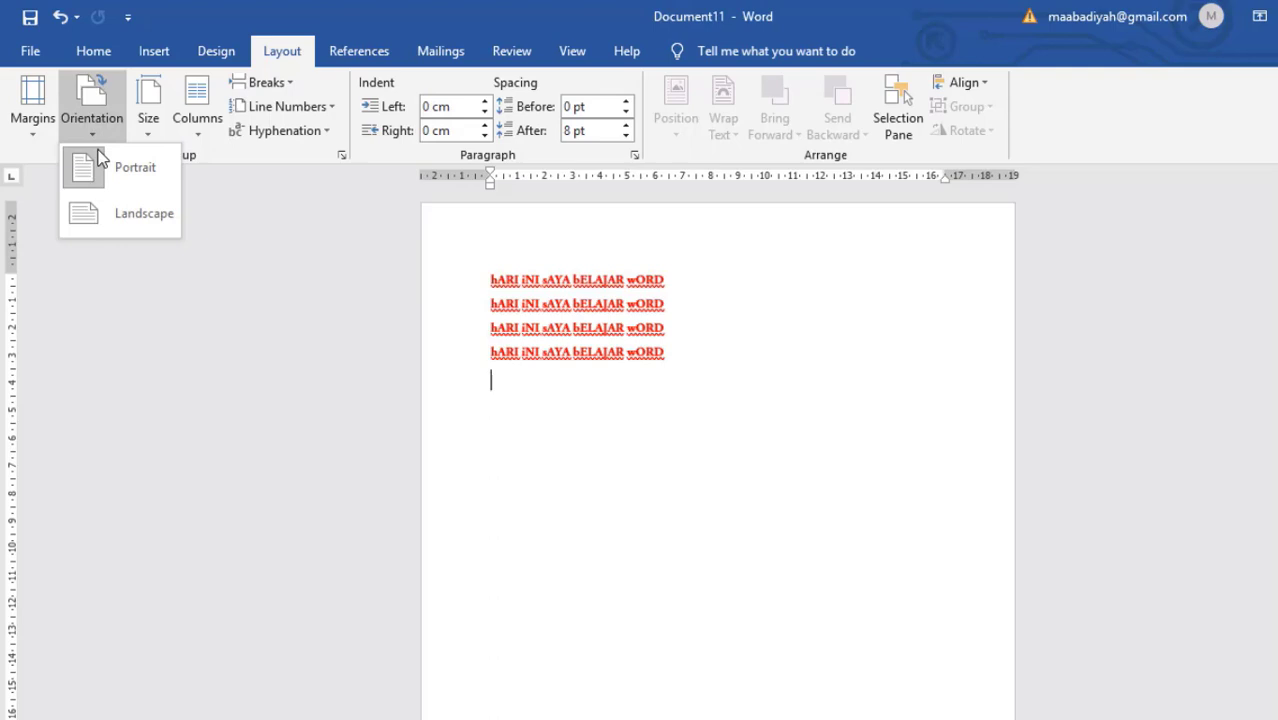
left_click(110, 213)
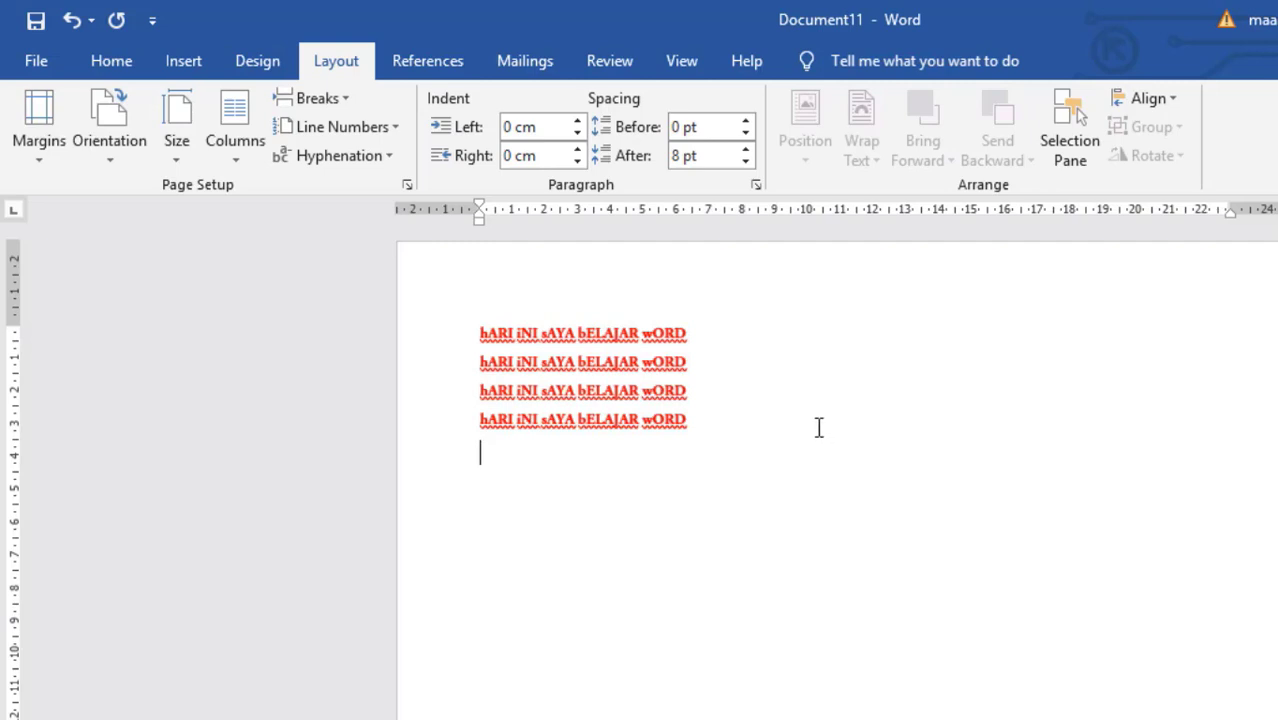
- Try the A4 paper size for the page
left_click(172, 170)
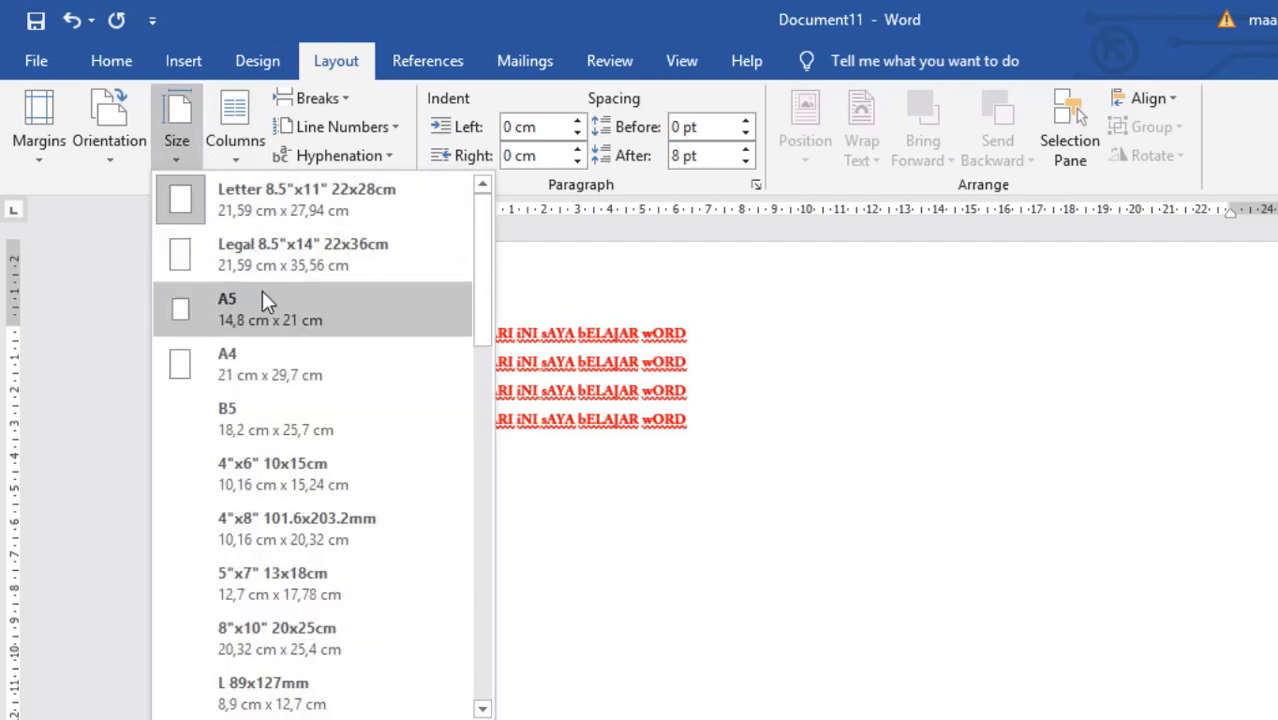
left_click(277, 354)
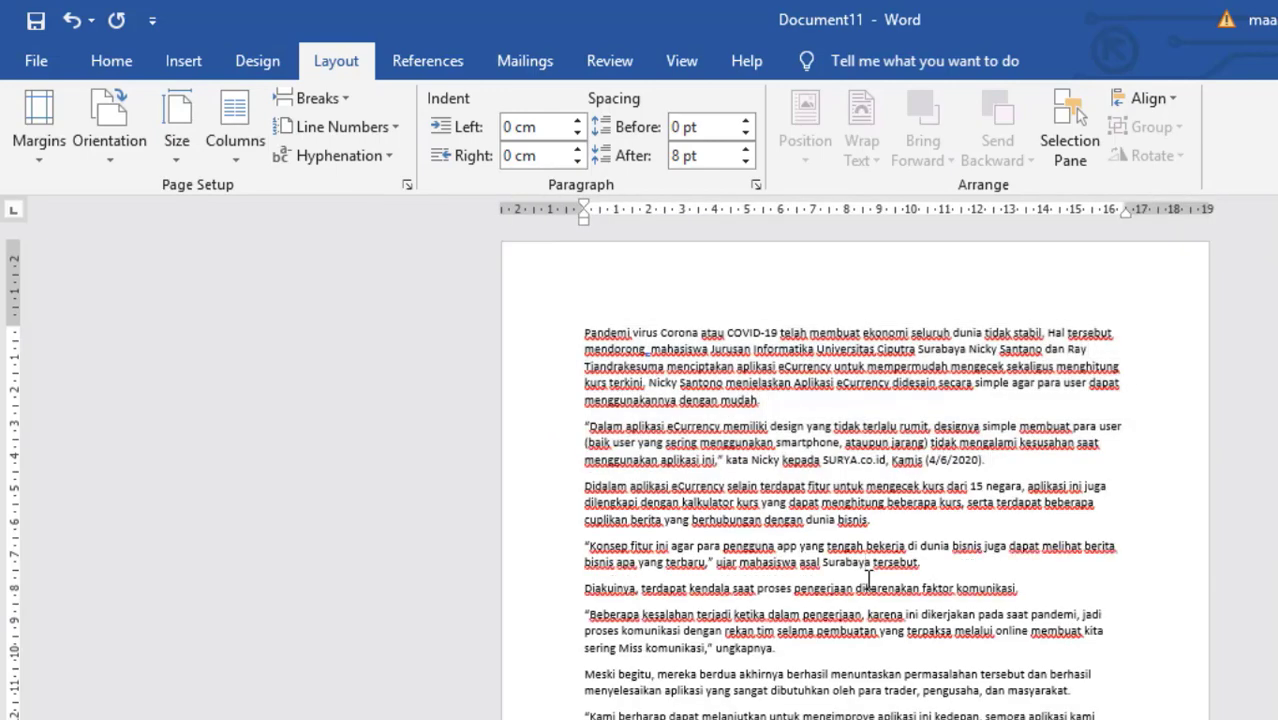
- Select the whole article text and lay it out in two columns
key("ctrl+a")
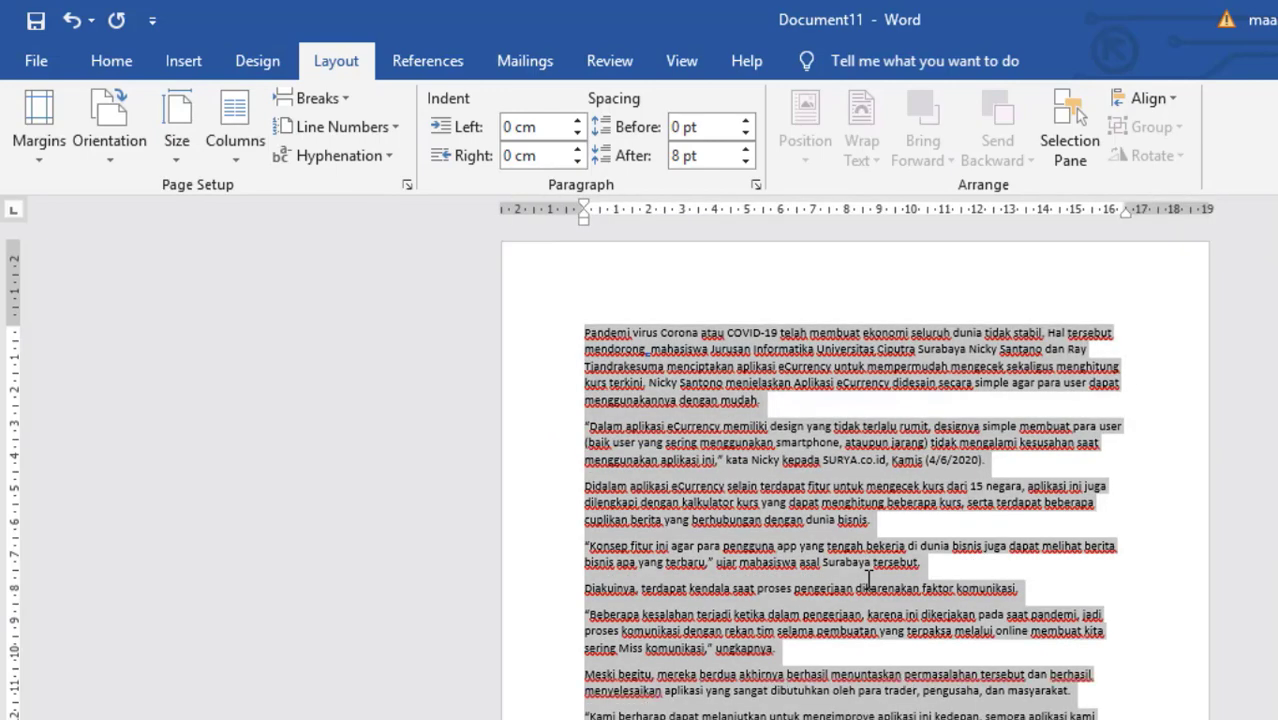
left_click(242, 152)
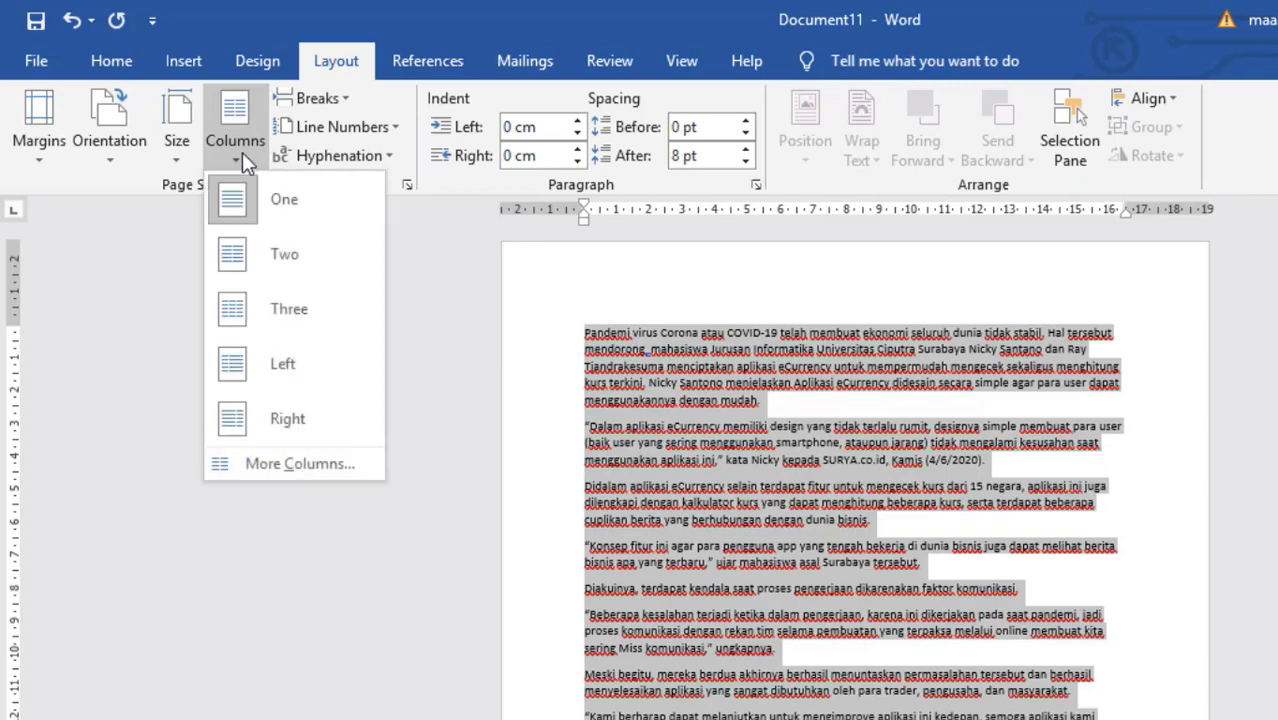
left_click(281, 262)
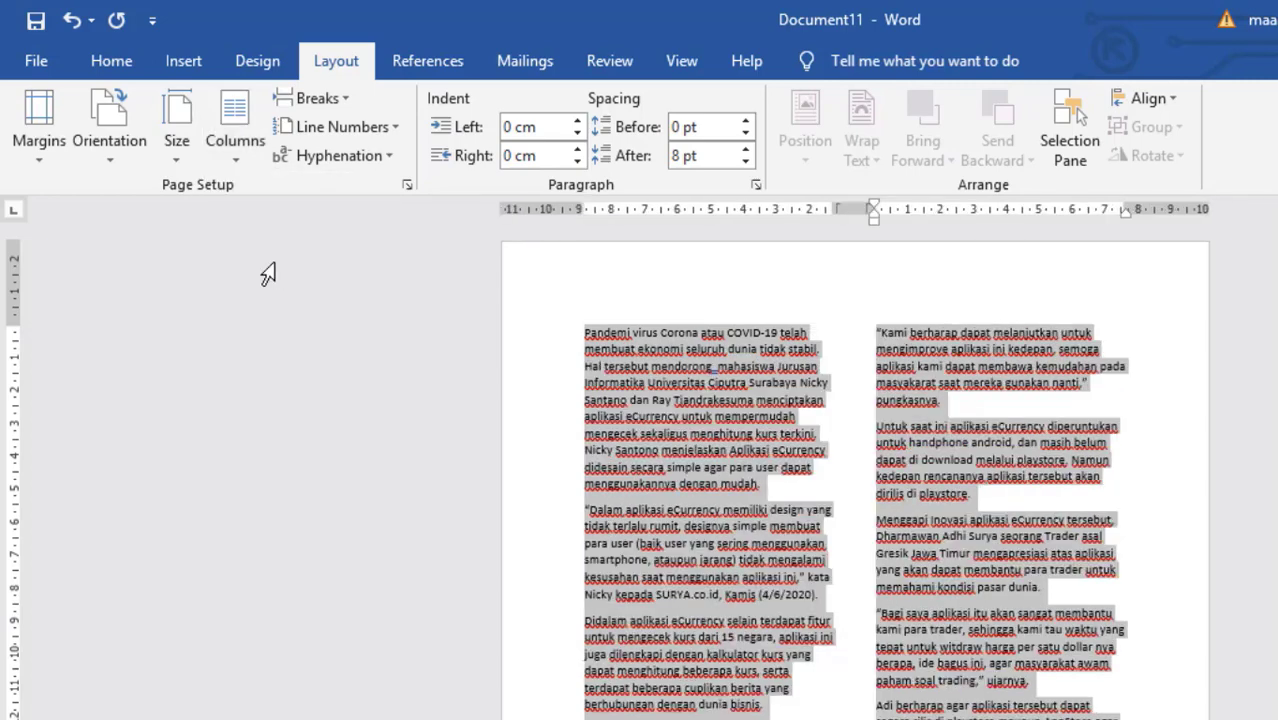
- Try a three-column layout on the selected article text, and undo both the three-column and the two-column layouts
left_click(252, 160)
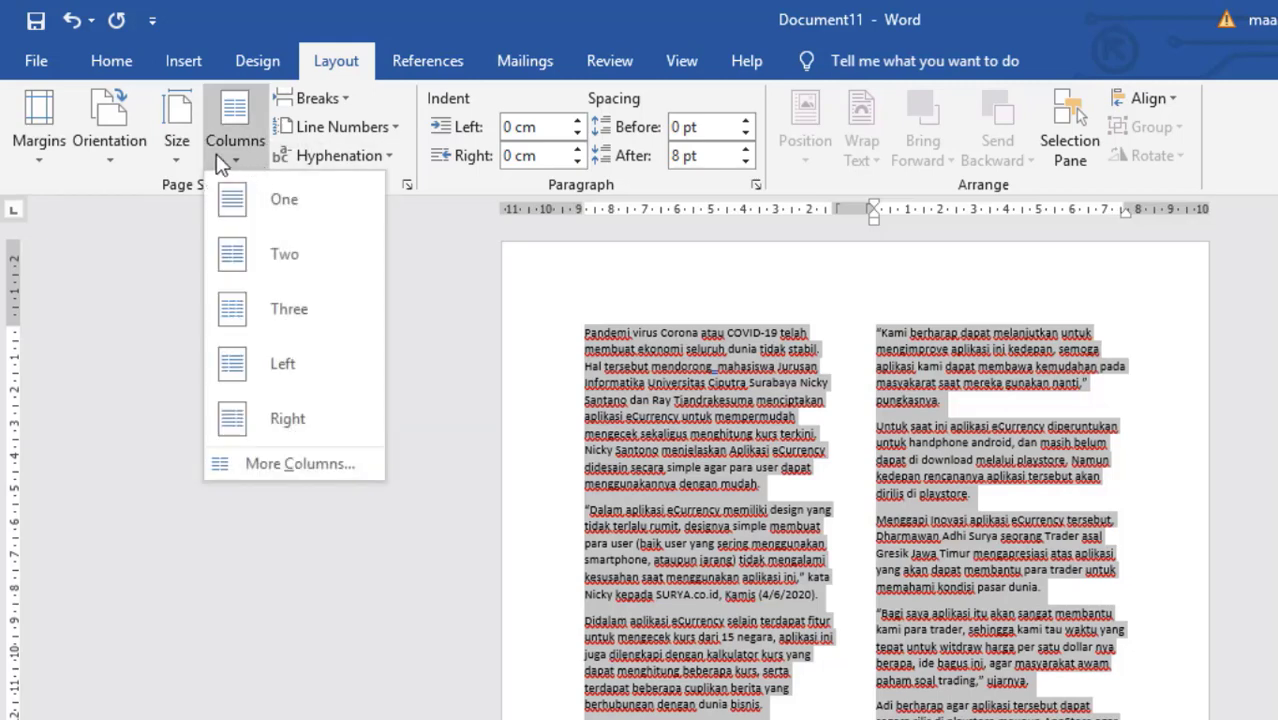
left_click(238, 312)
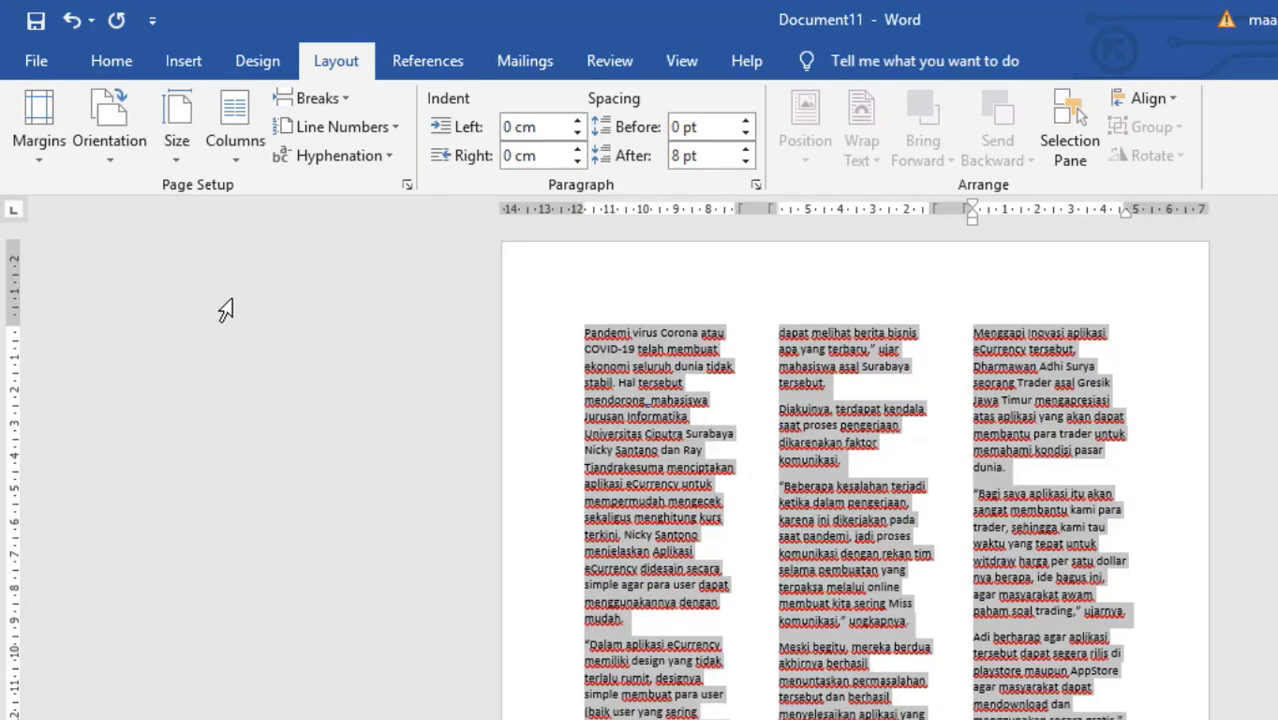
left_click(850, 399)
key("ctrl+z")
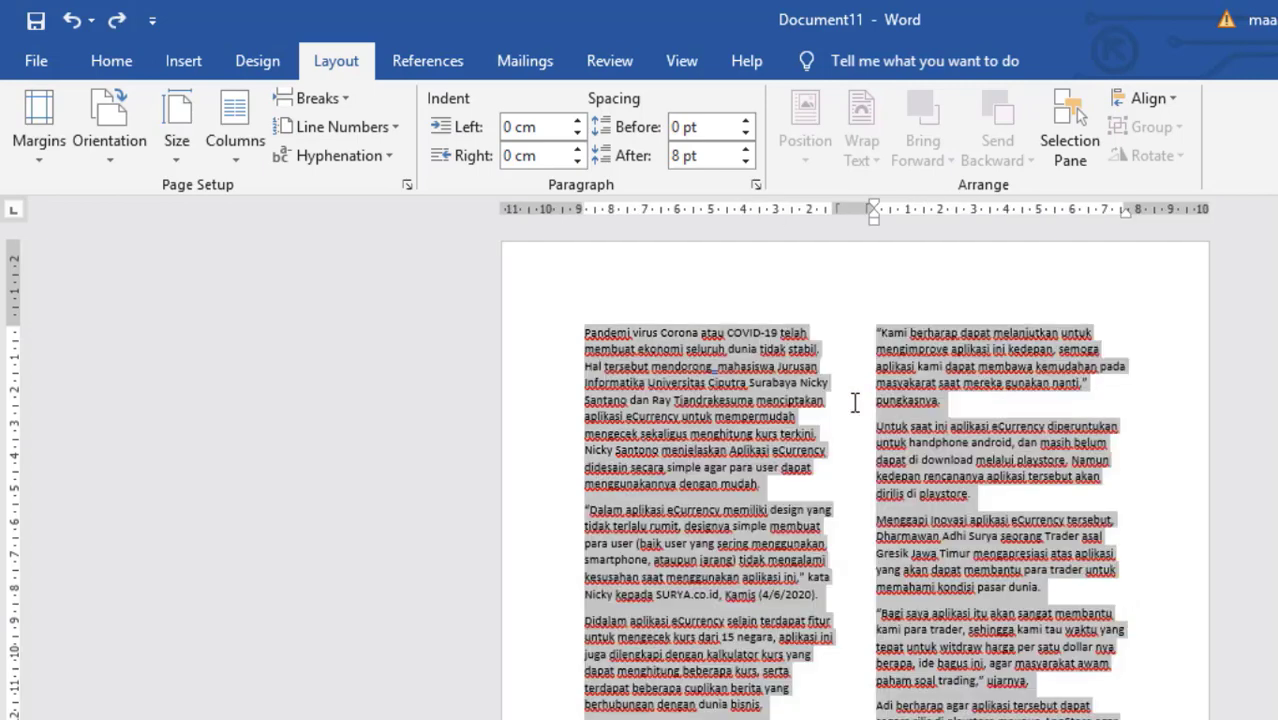
key("ctrl+z")
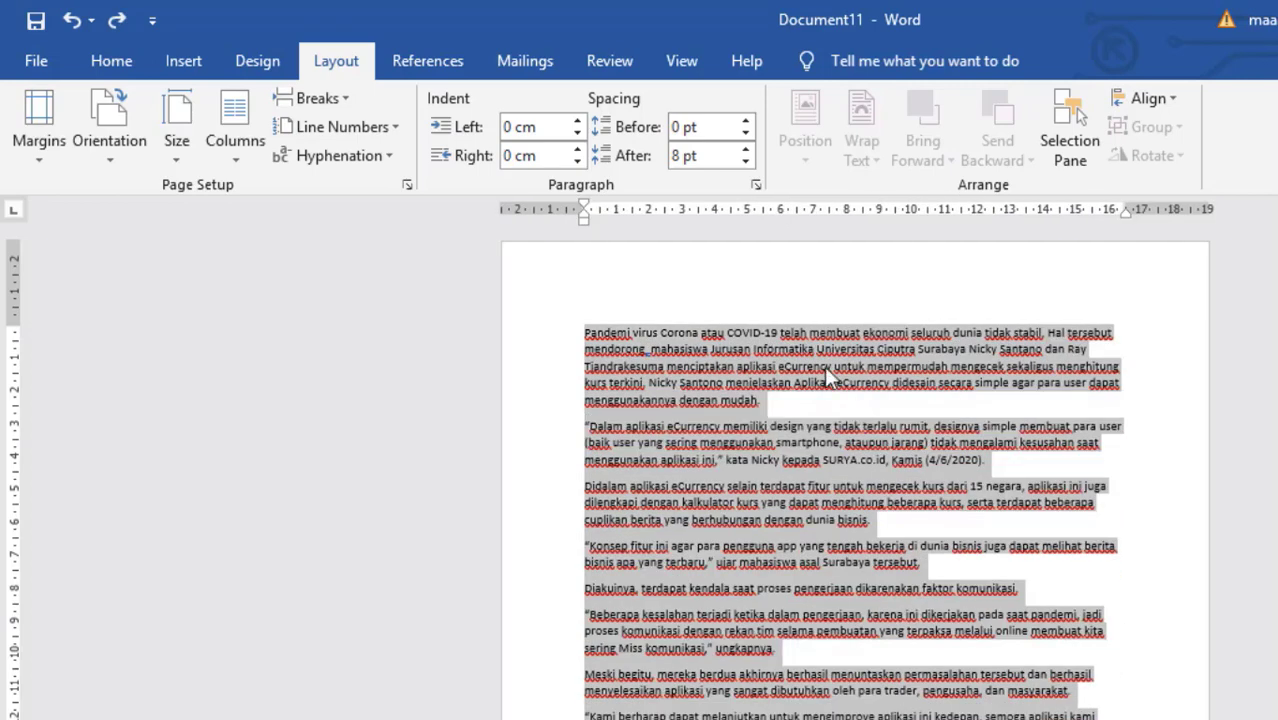
left_click(836, 372)
- Try adding a page break below the last paragraph, and remove it again
scroll(836, 370, "down", 5)
scroll(836, 370, "down", 1)
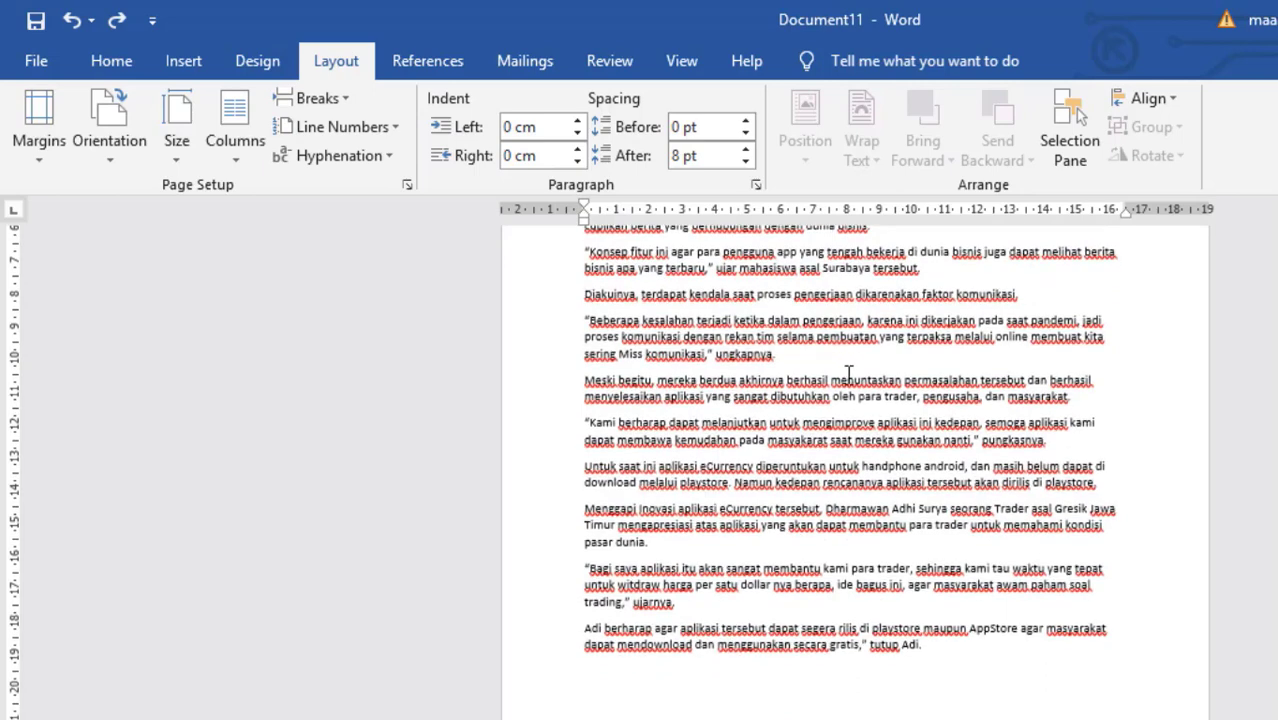
left_click(962, 667)
key("ctrl+Return")
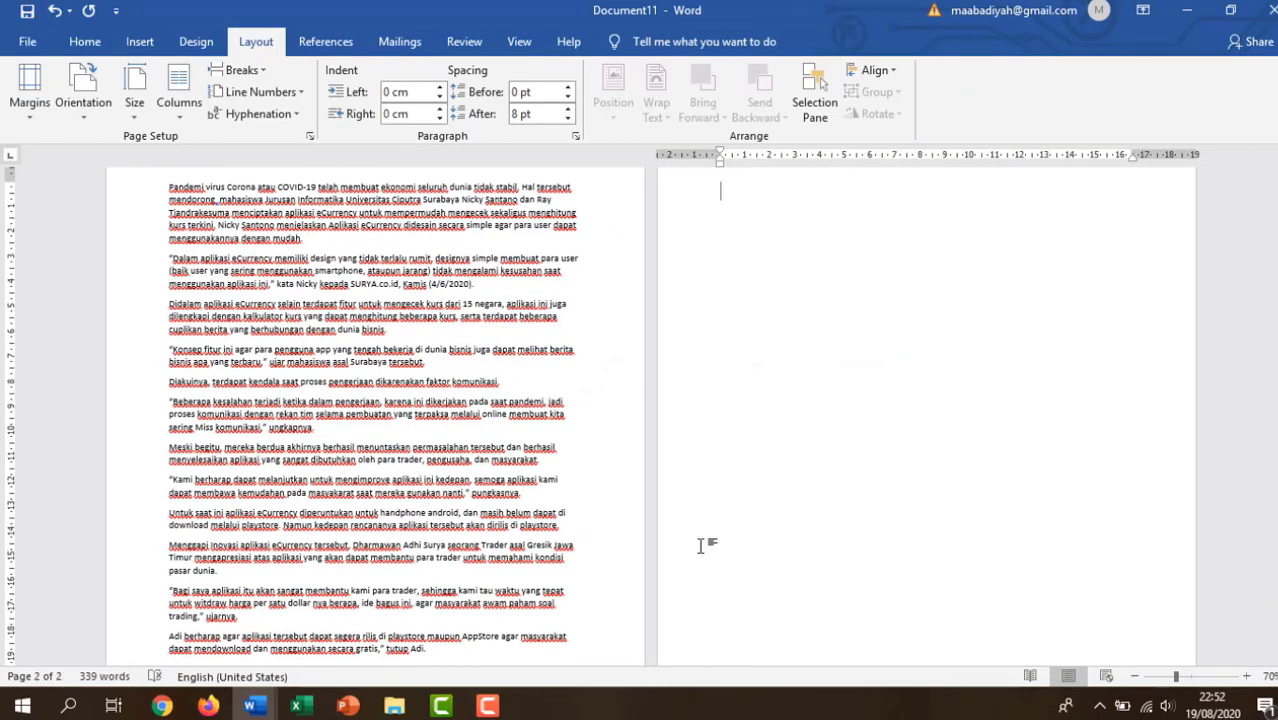
scroll(884, 466, "up", 1)
key("BackSpace")
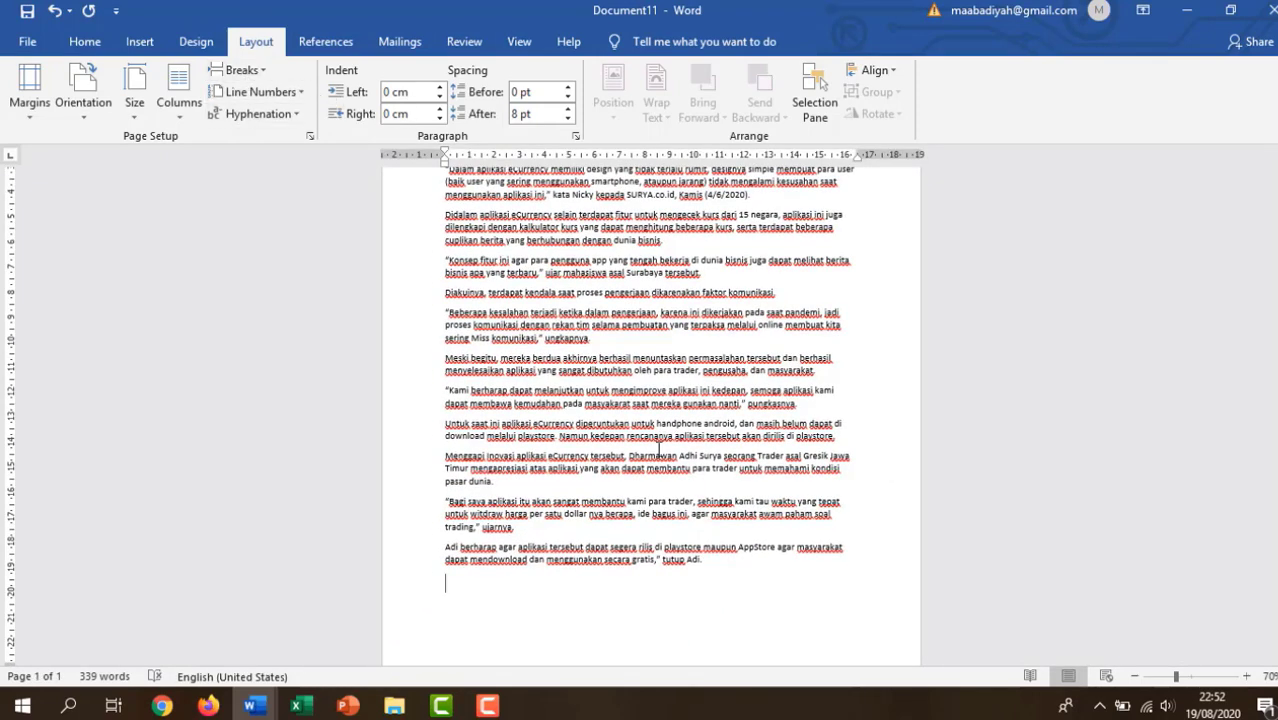
- Insert a page break at the end of the article's last sentence
left_click(722, 562)
left_click(248, 72)
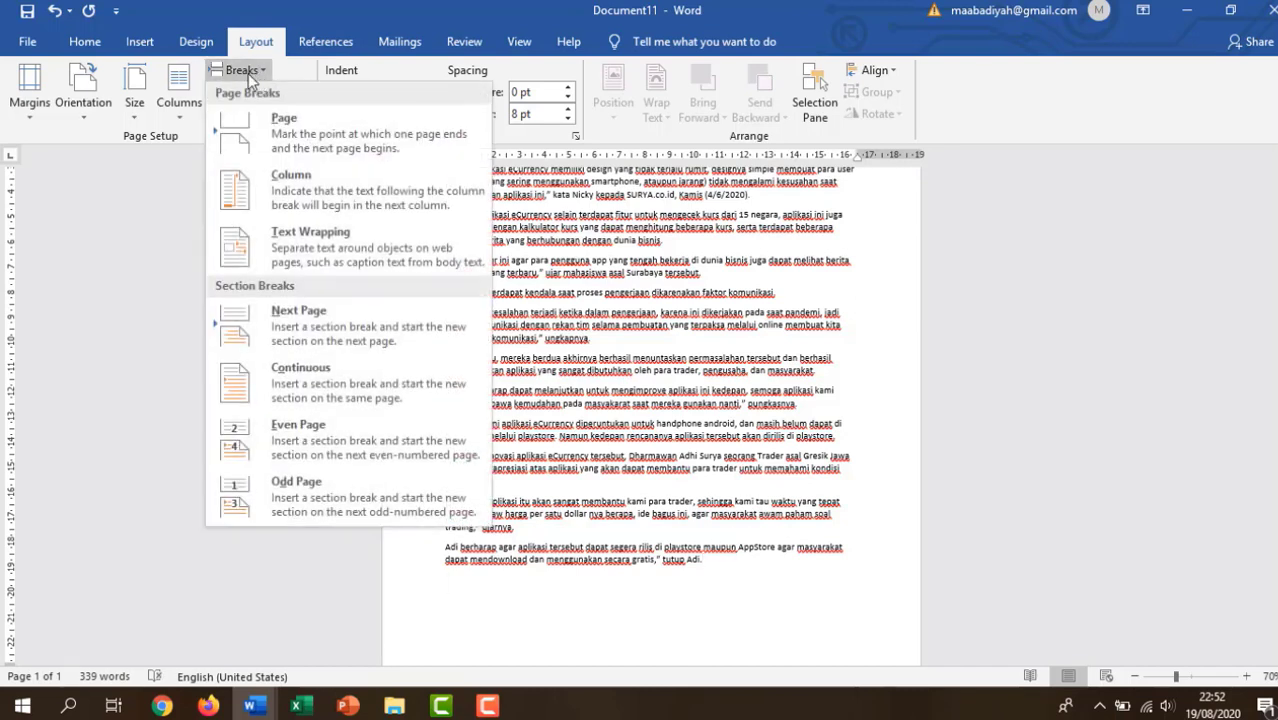
left_click(282, 122)
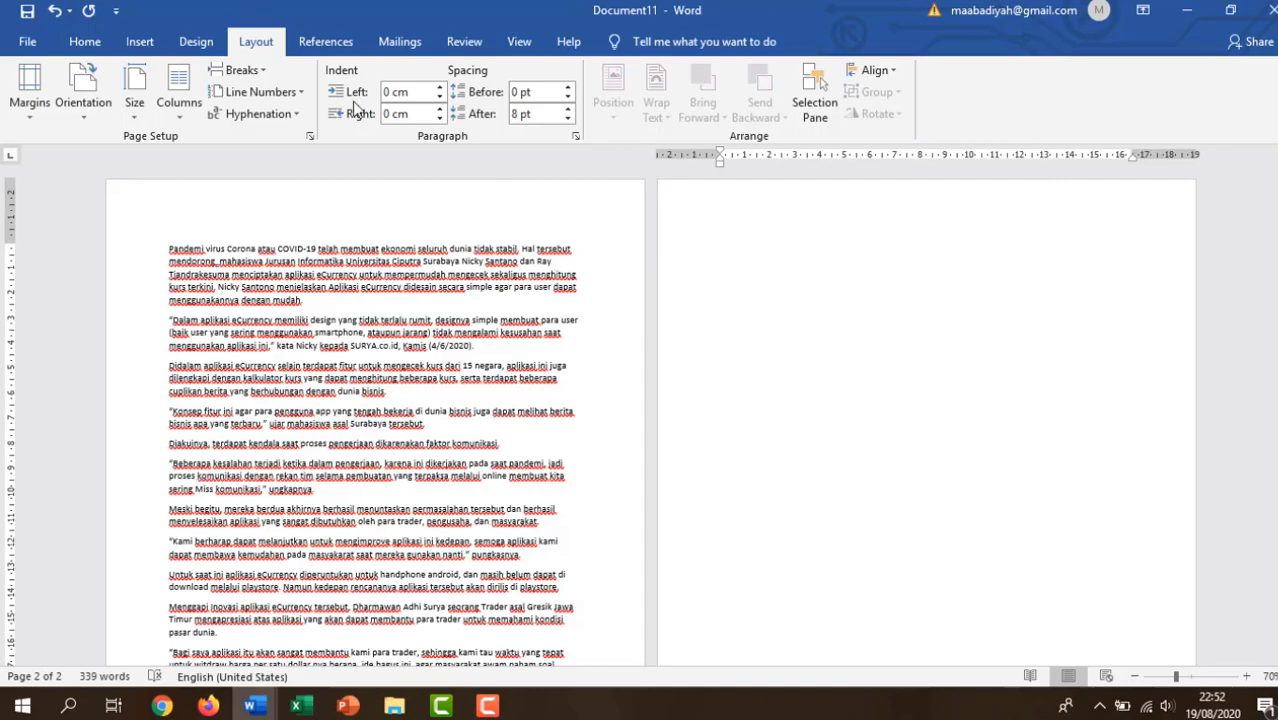
- Start saving the document as a new file and browse to Local Disk (D:) as the location
left_click(33, 44)
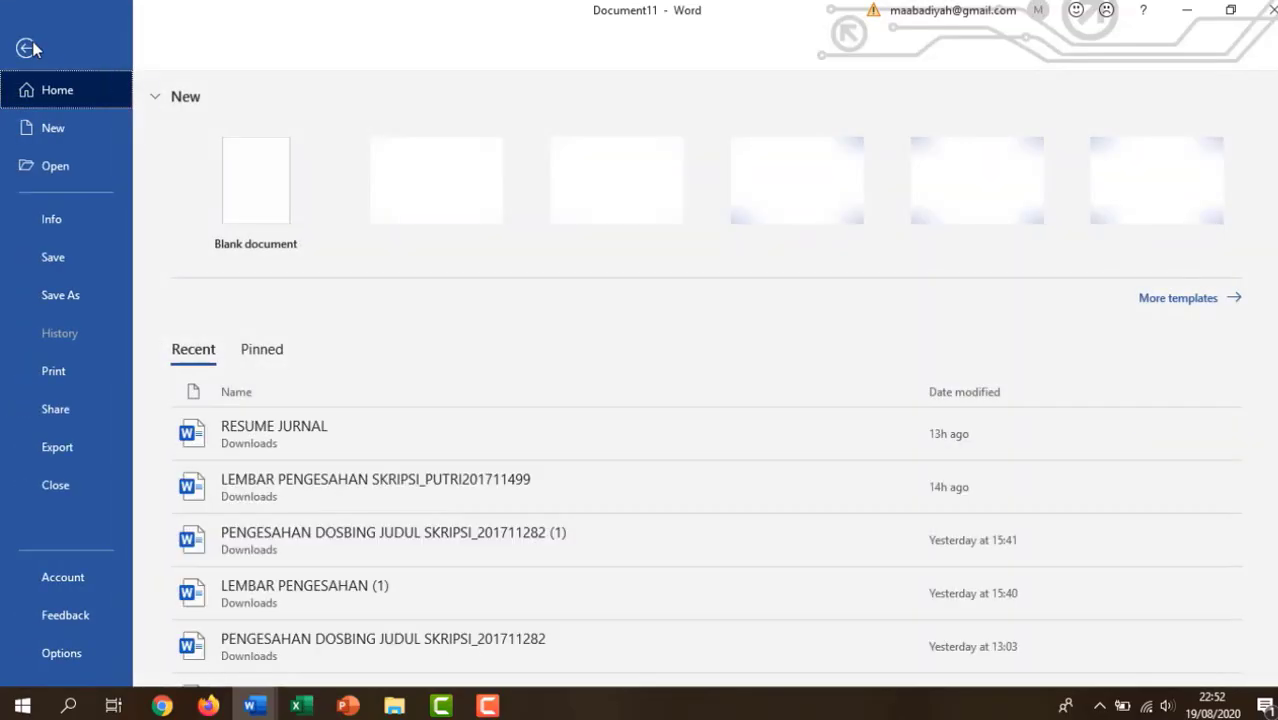
left_click(74, 257)
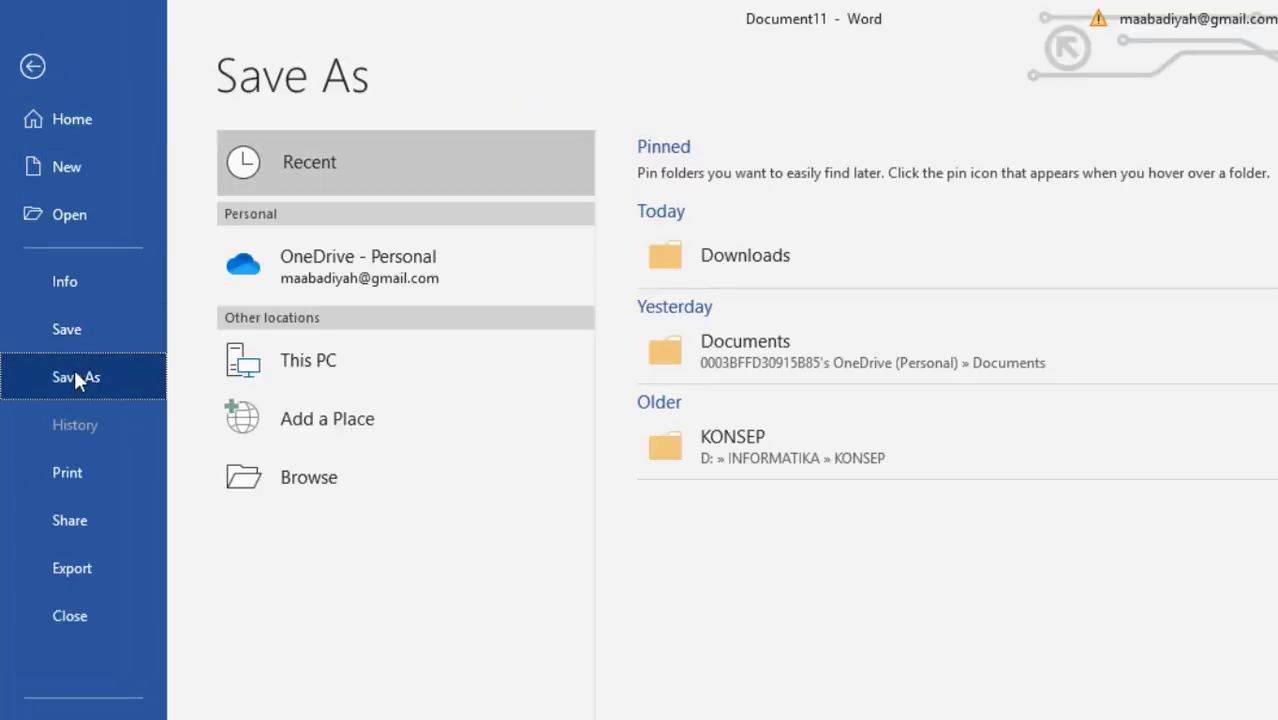
left_click(111, 327)
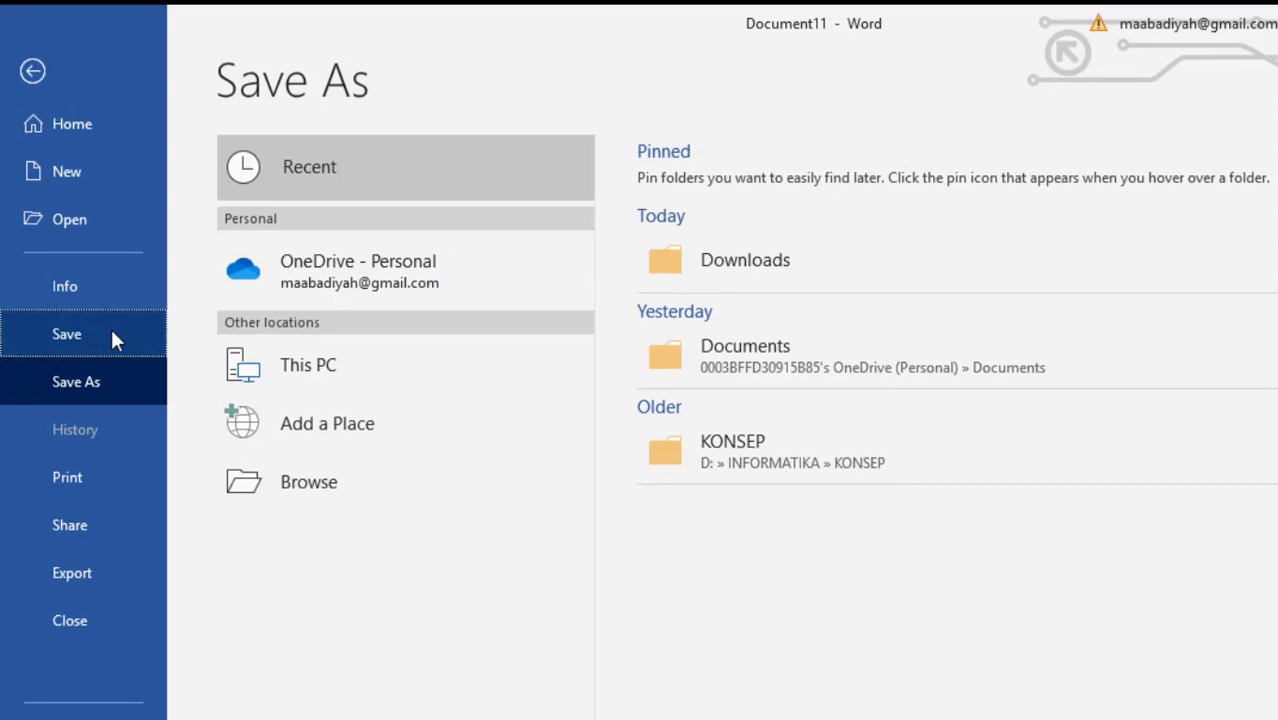
left_click(97, 393)
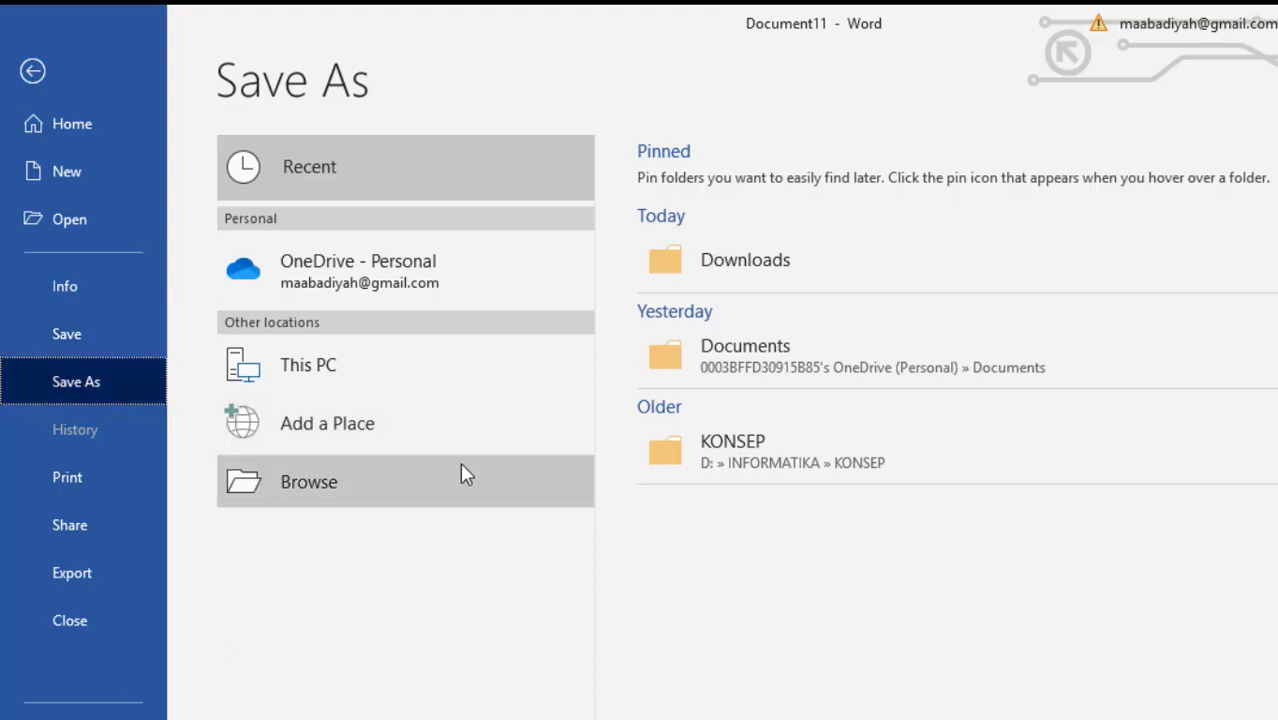
left_click(124, 336)
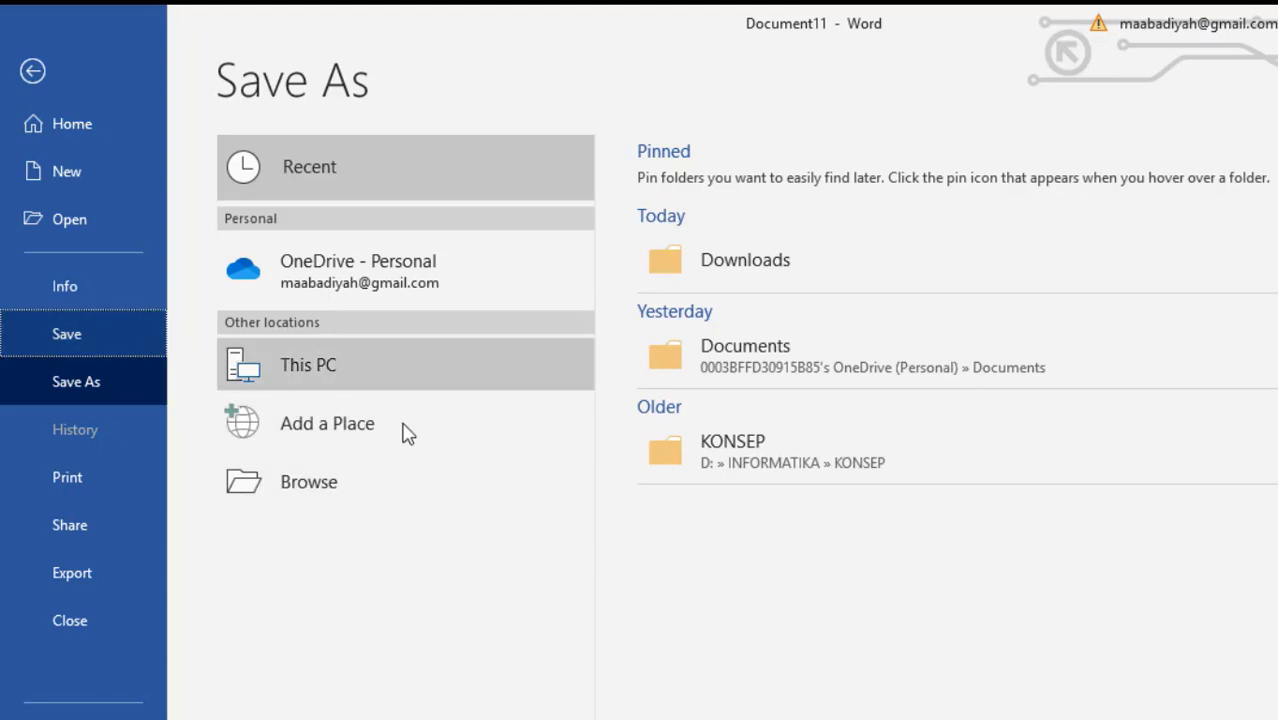
left_click(415, 478)
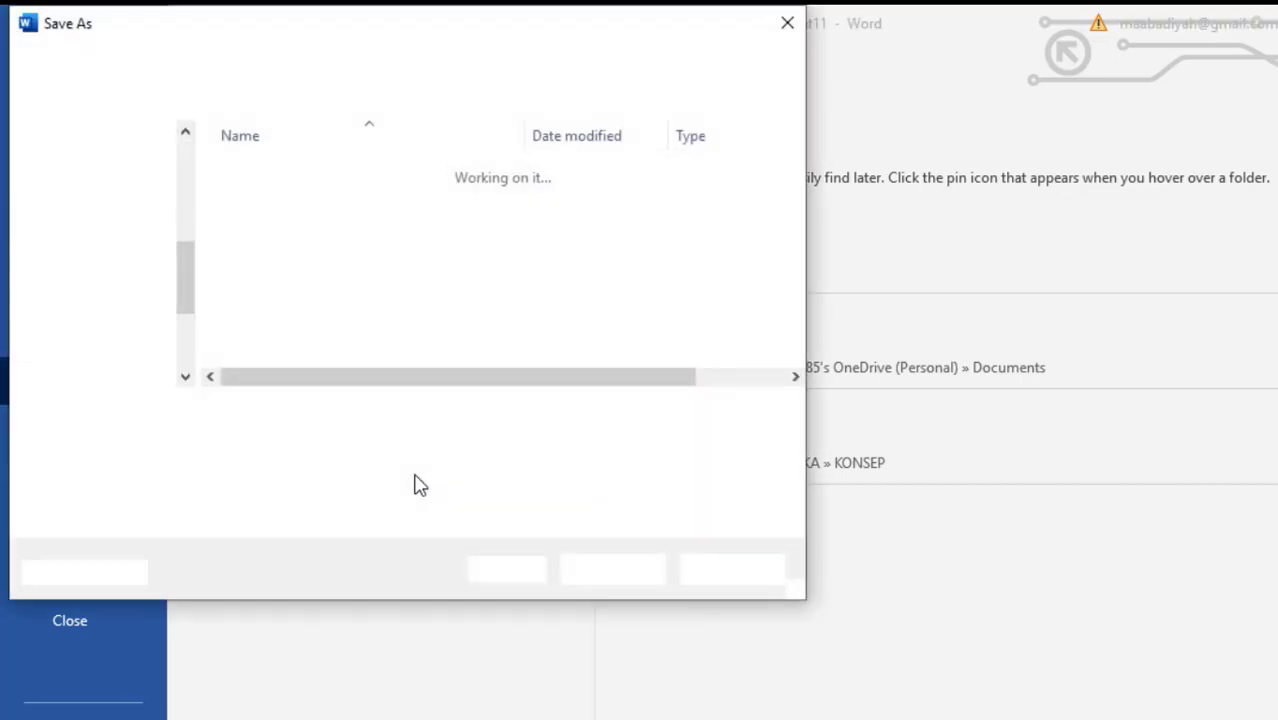
left_click_drag(184, 268, 186, 315)
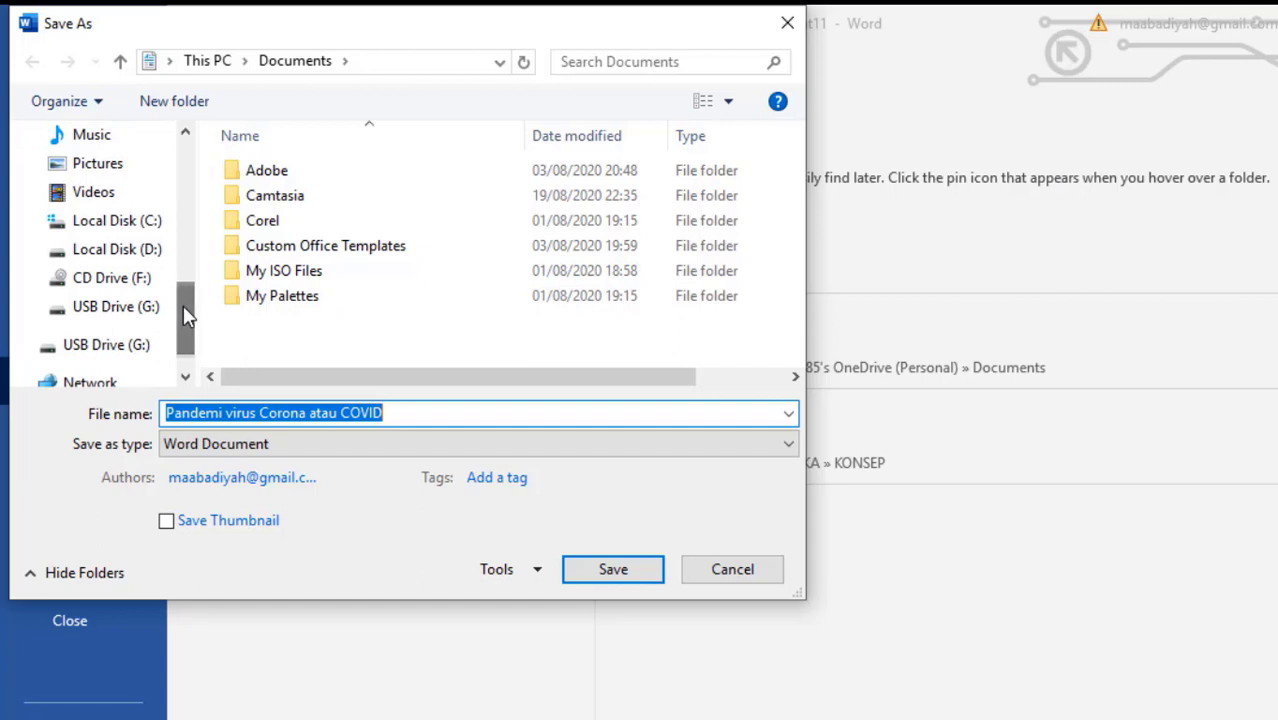
left_click(106, 259)
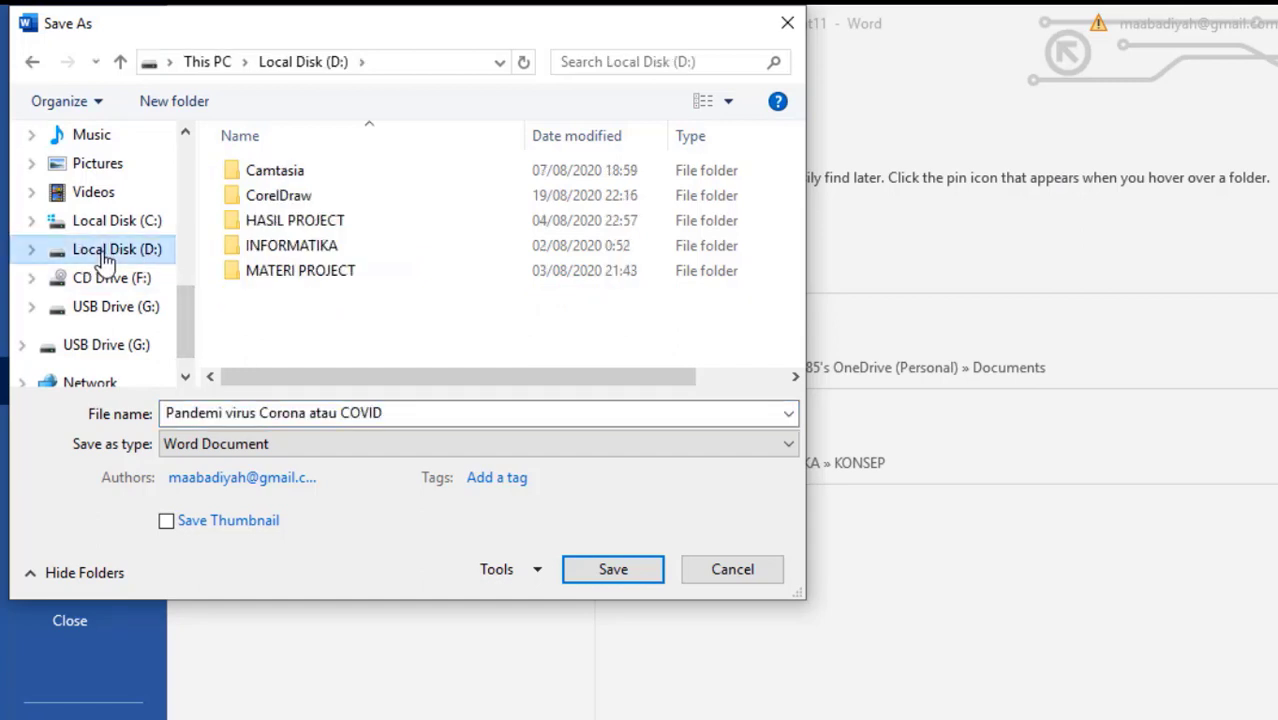
- Try creating a new folder on Local Disk (D:) while choosing the save location, and delete it again
right_click(282, 315)
mouse_move(452, 538)
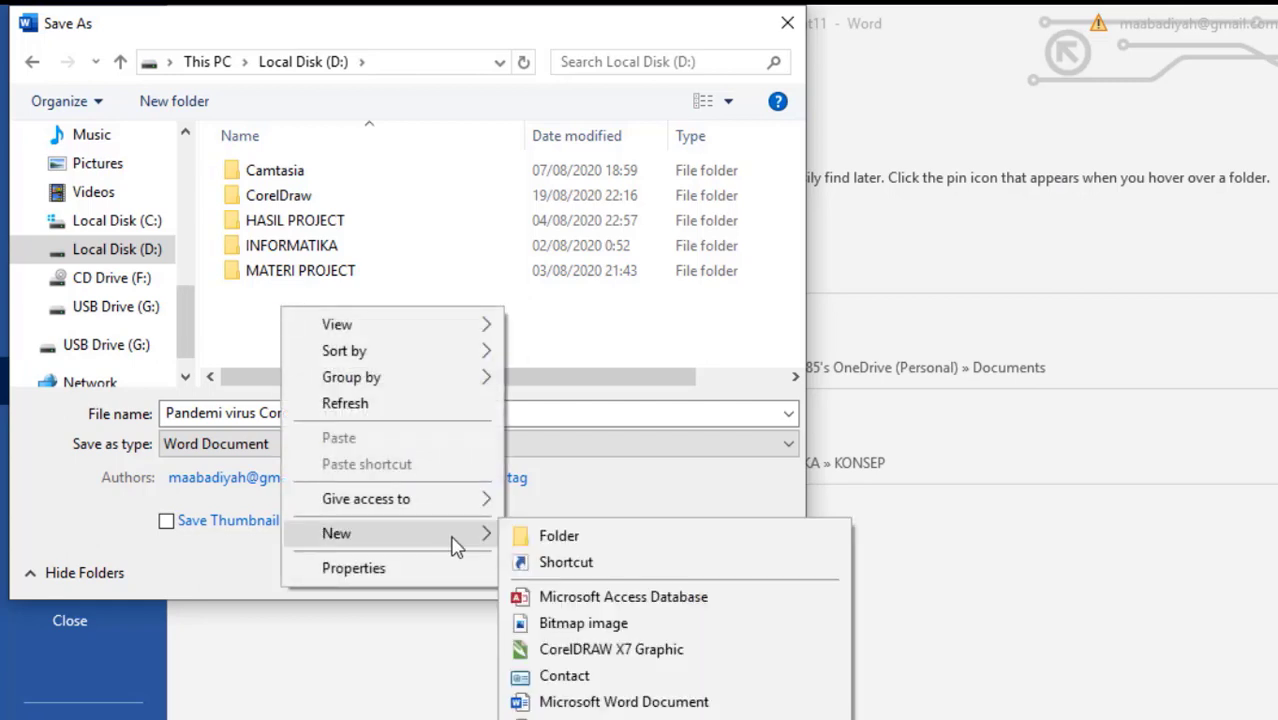
left_click(557, 537)
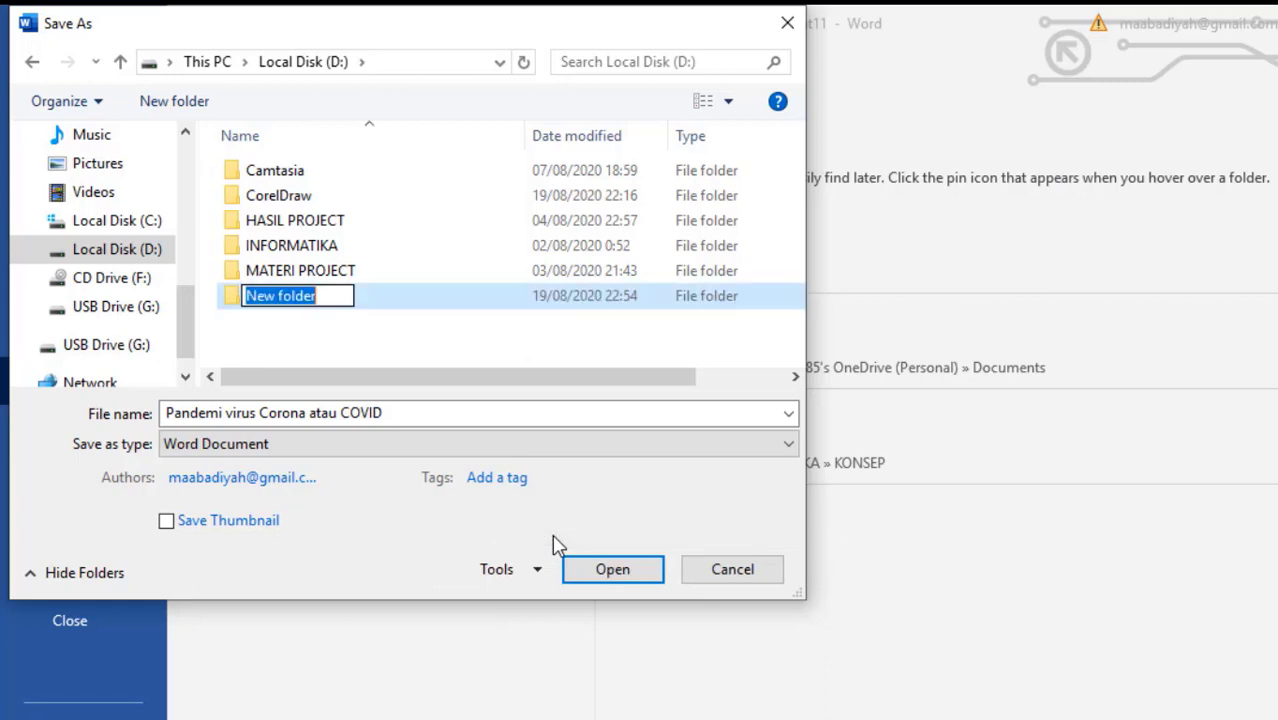
left_click(326, 338)
left_click(330, 313)
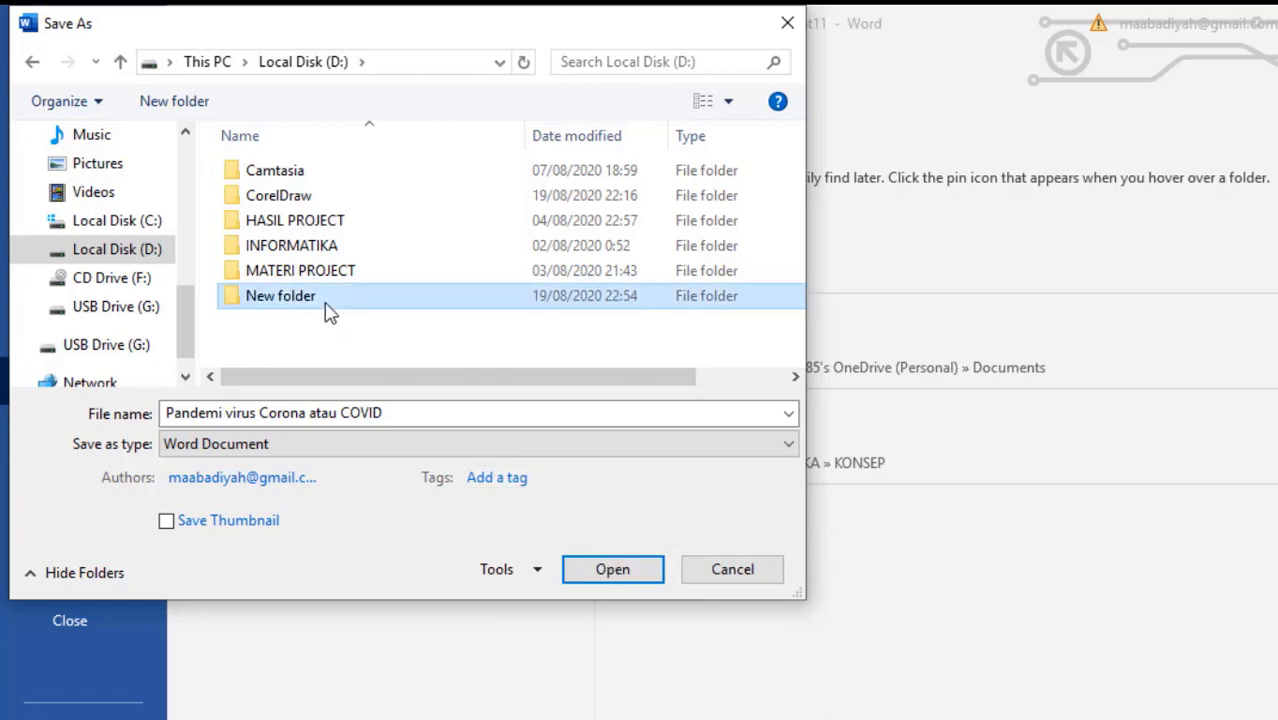
key("Delete")
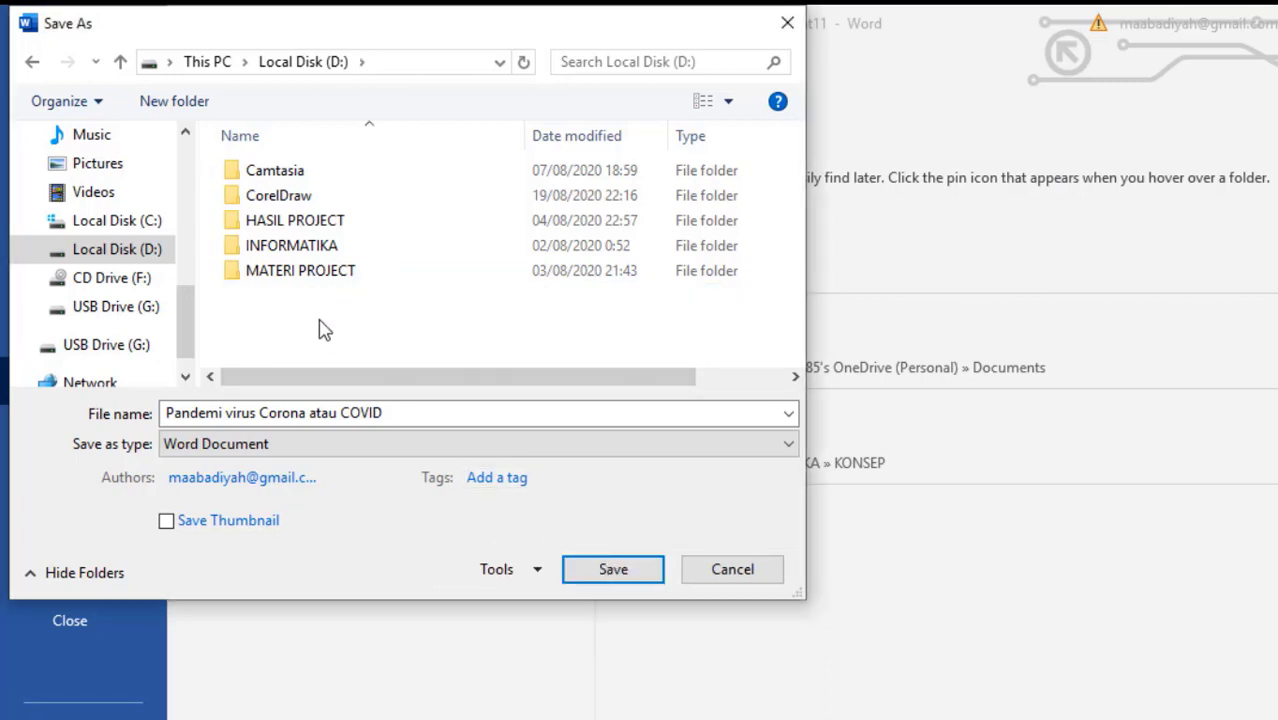
- Create a new folder on Local Disk (D:) with the default name
left_click(174, 102)
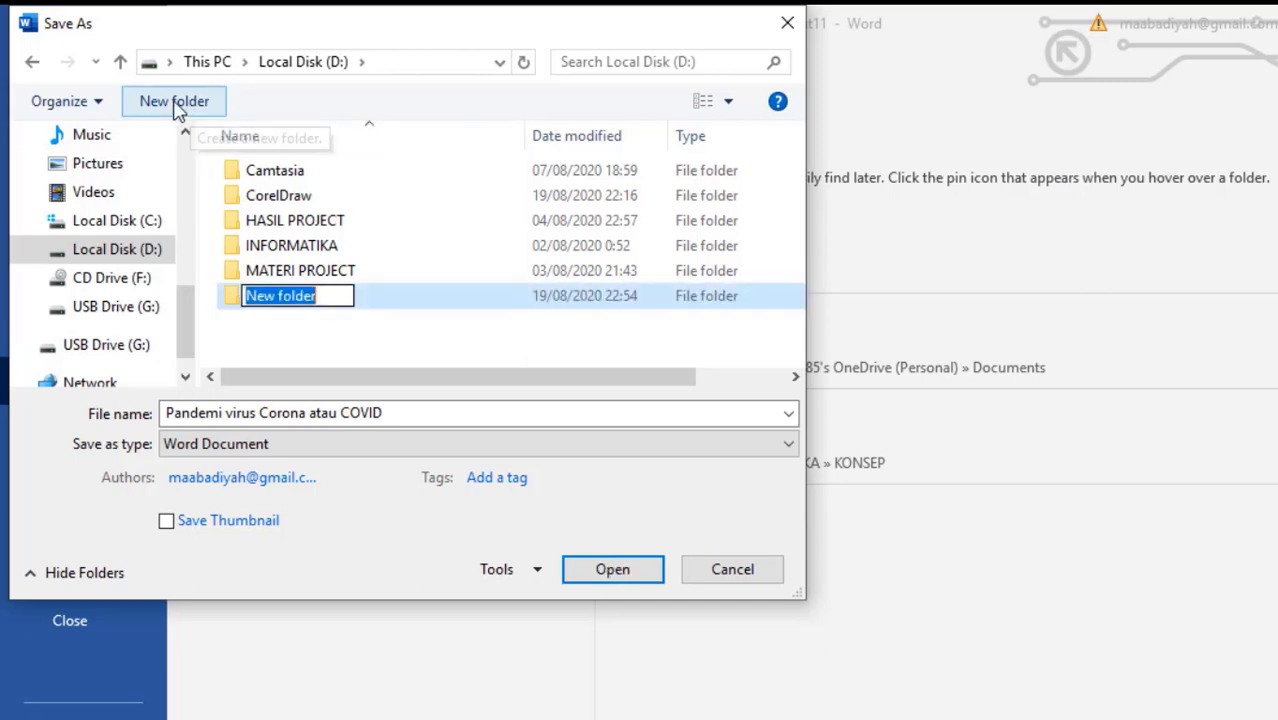
left_click(318, 338)
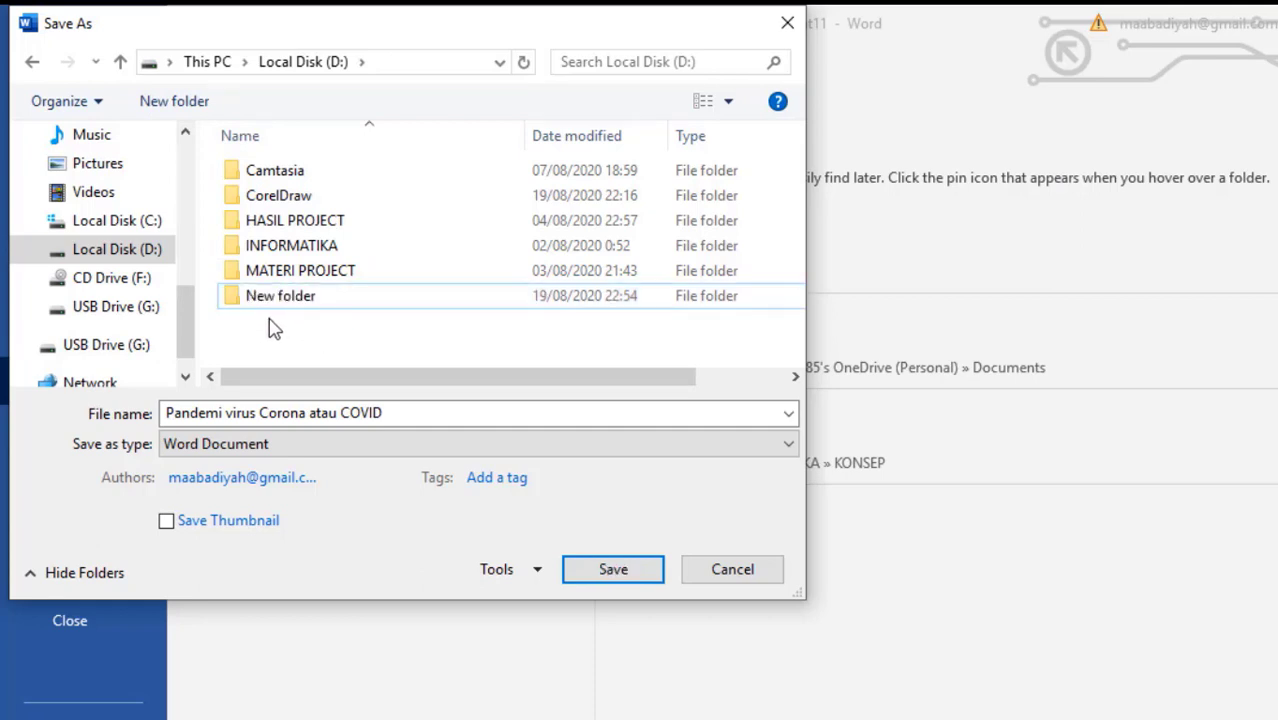
left_click(286, 303)
left_click(286, 303)
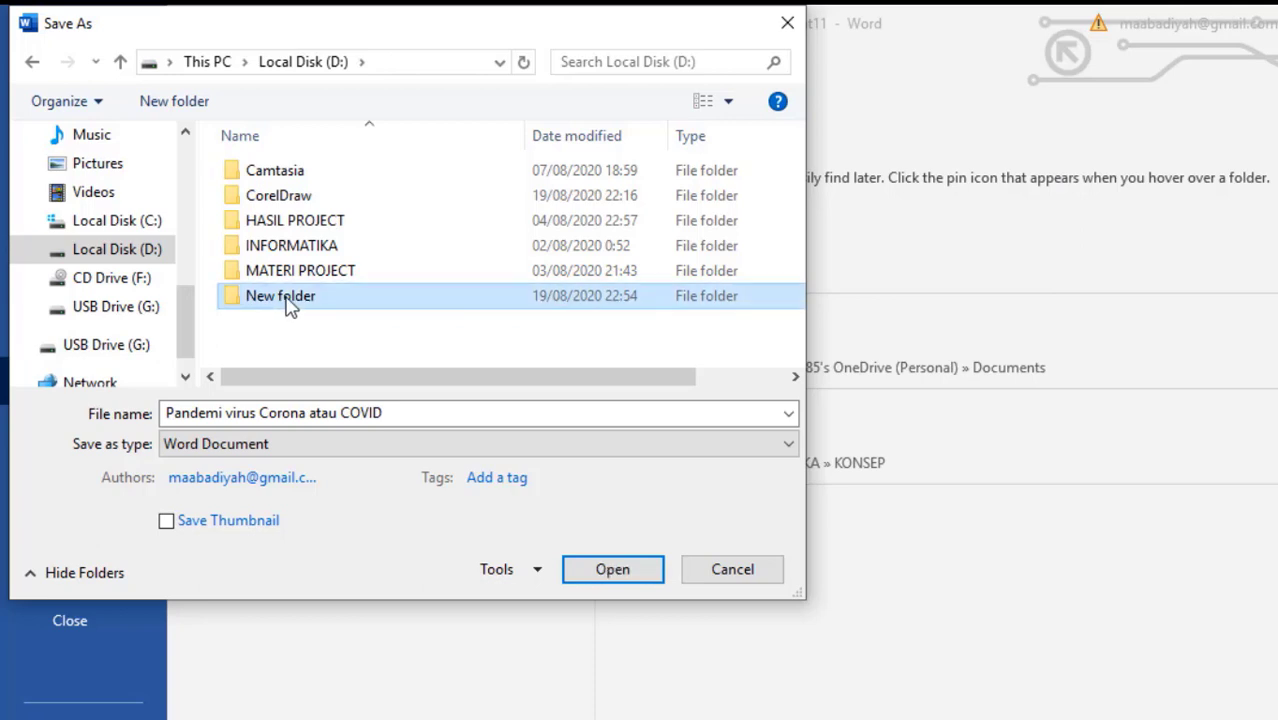
right_click(288, 305)
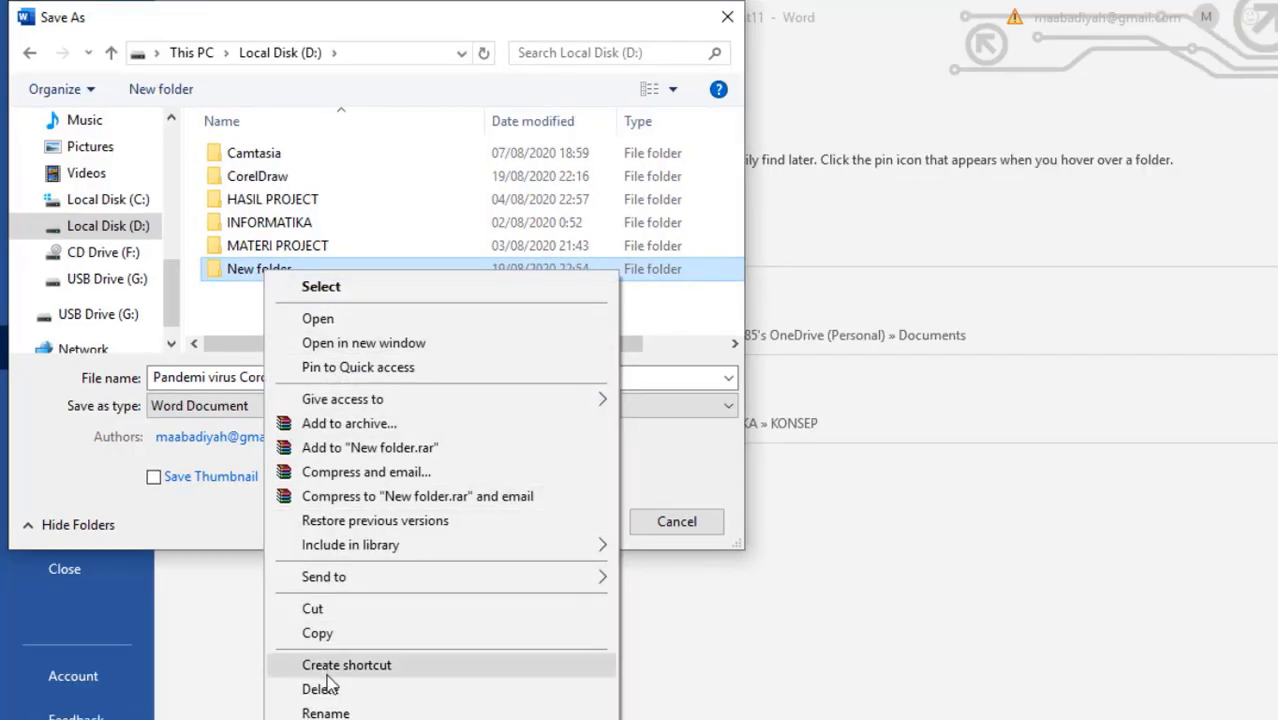
left_click(334, 712)
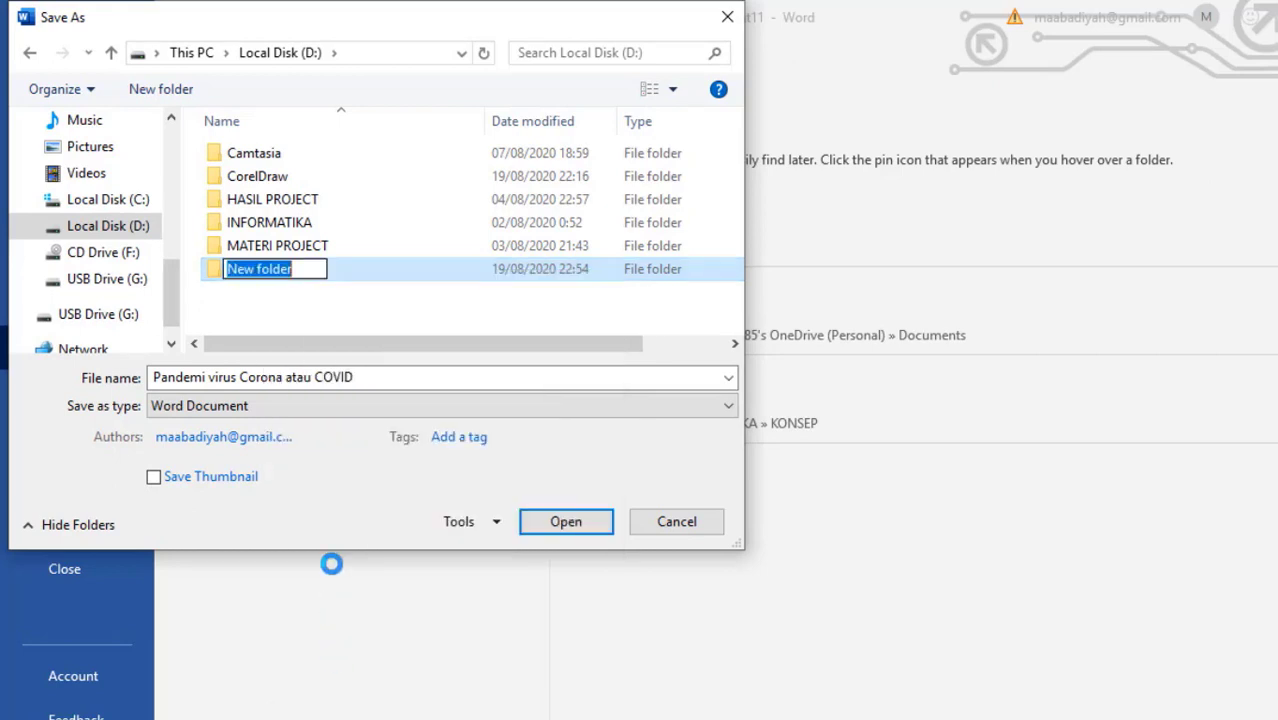
left_click(308, 312)
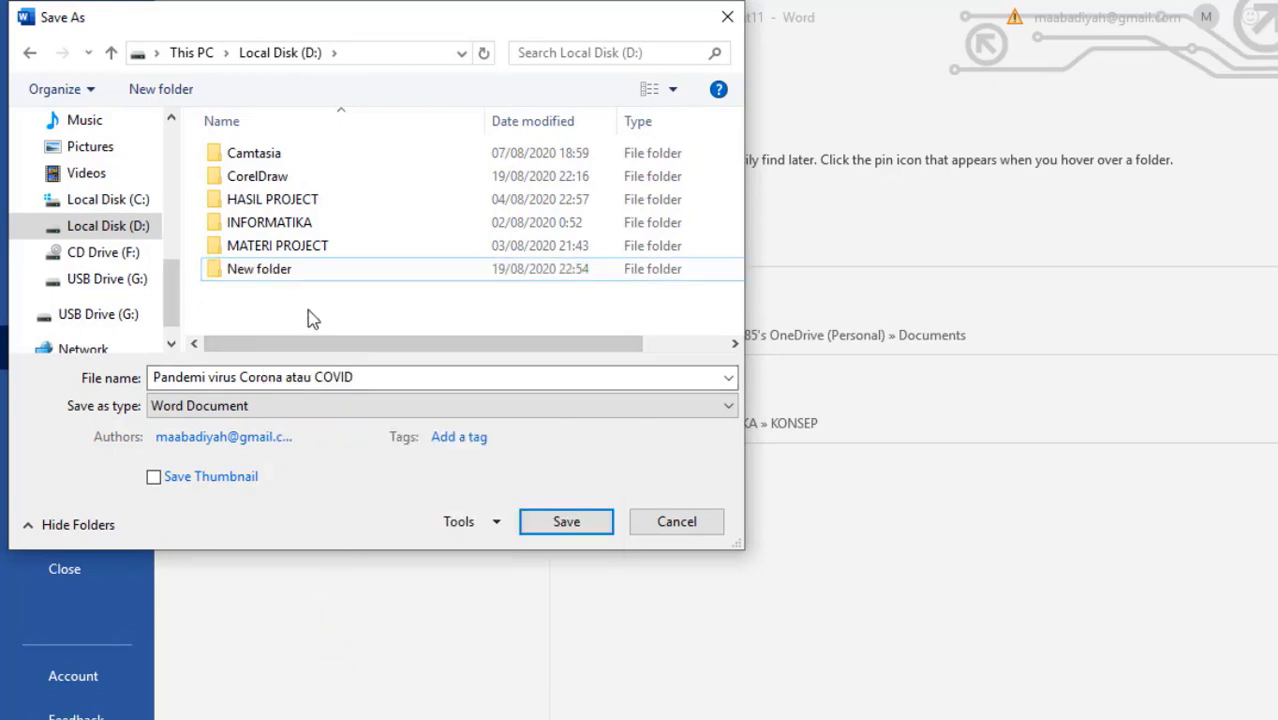
left_click(263, 278)
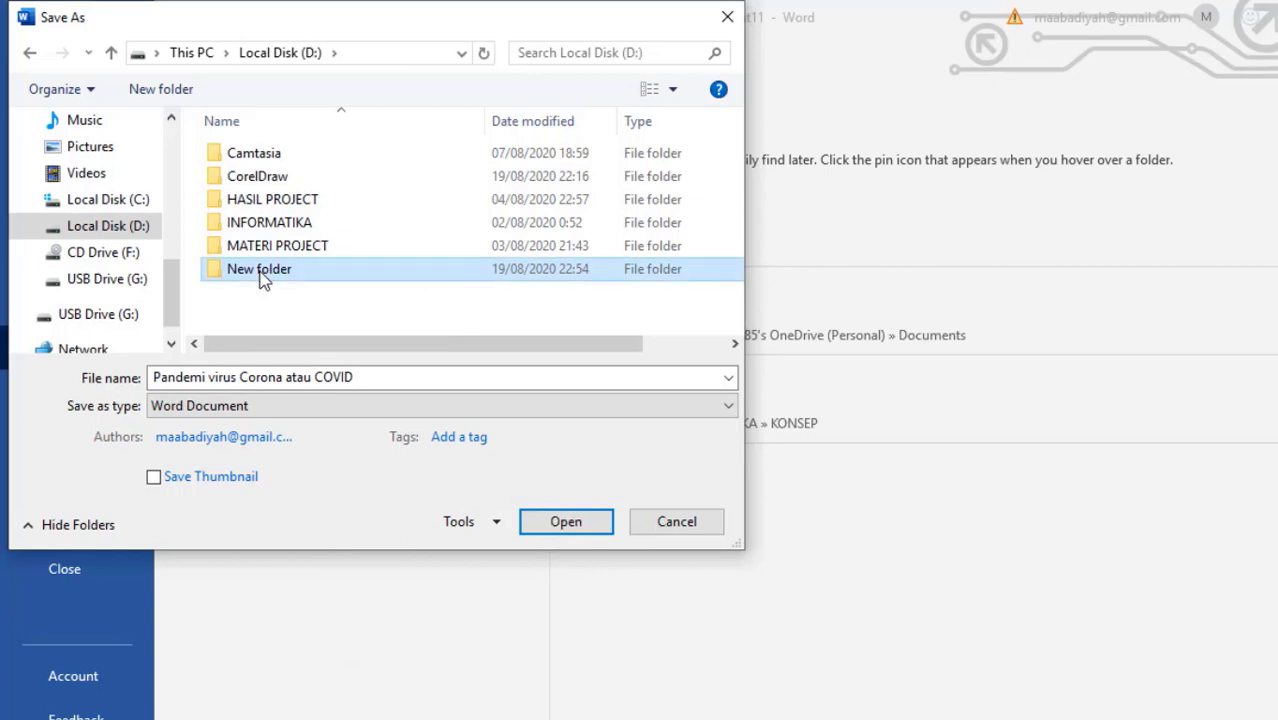
left_click(263, 278)
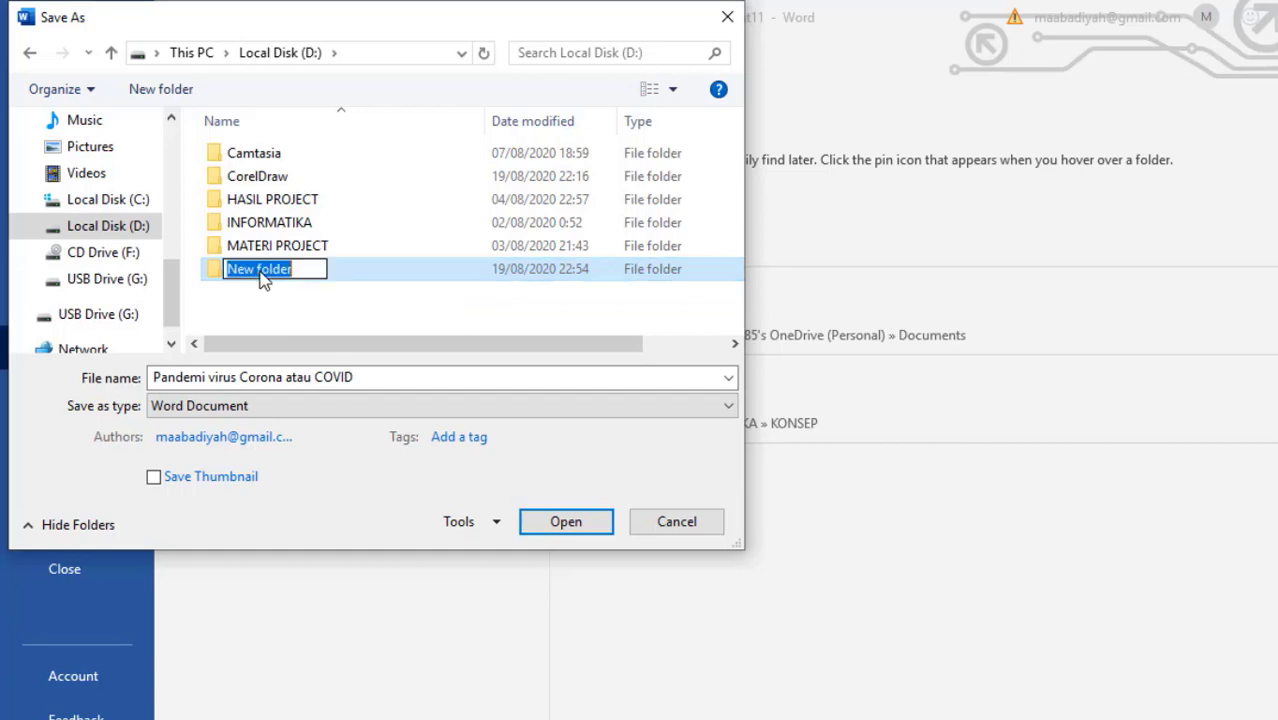
left_click(265, 293)
left_click(265, 293)
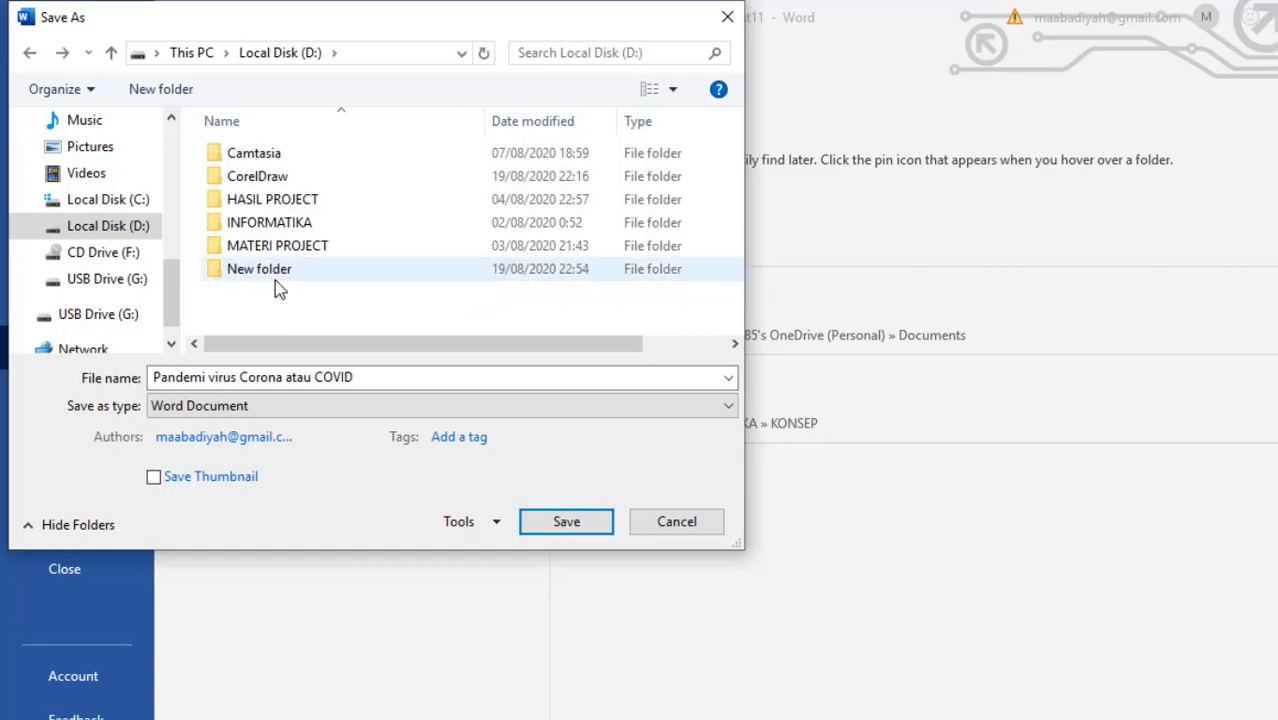
double_click(274, 274)
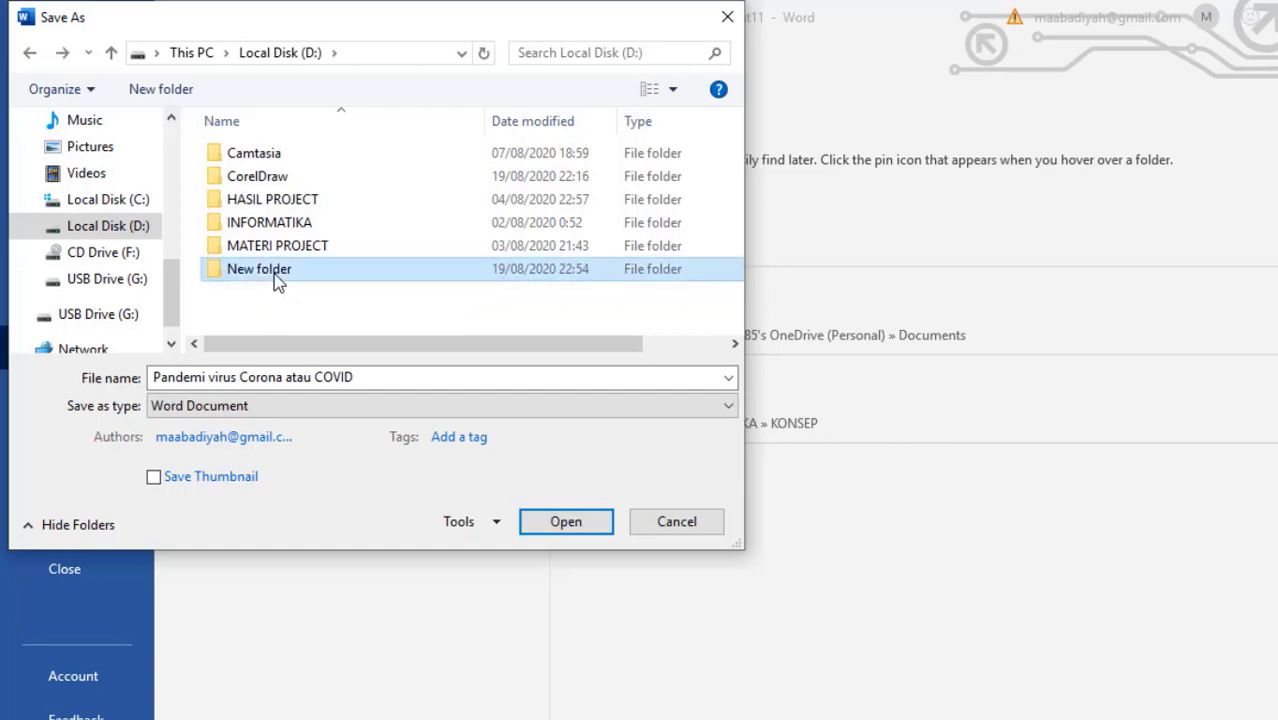
left_click(29, 52)
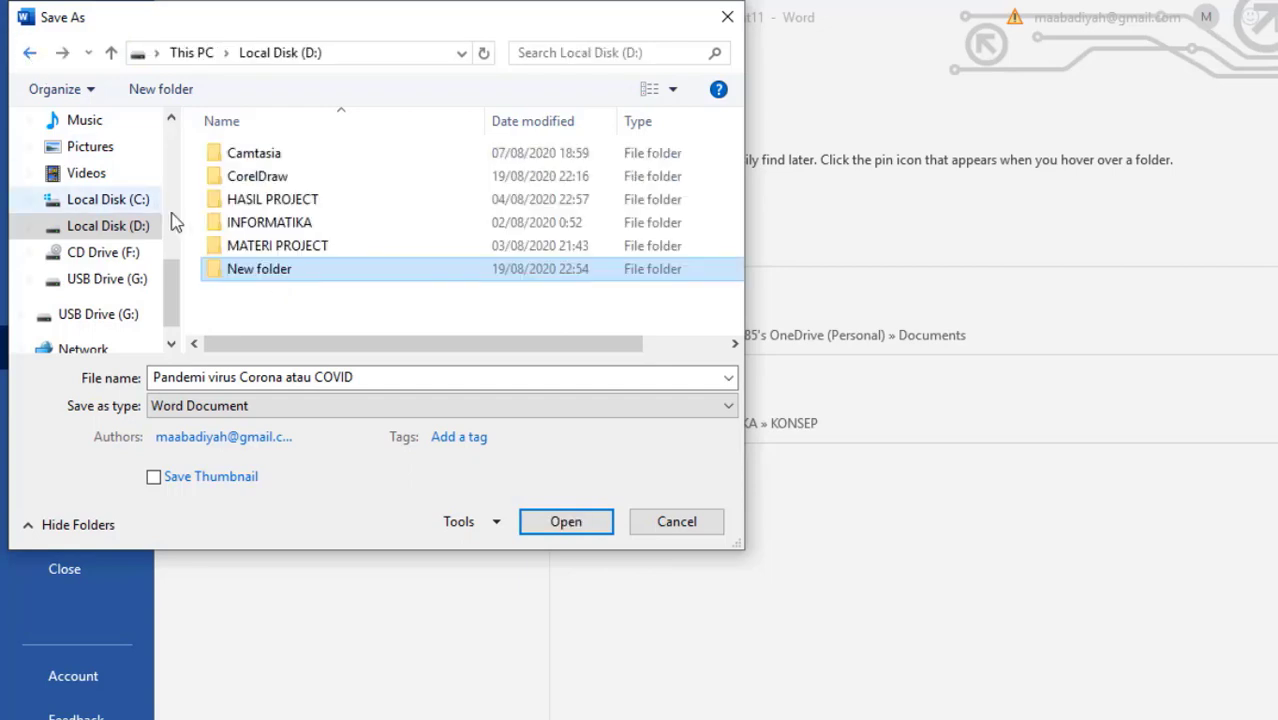
- Rename the new folder on Local Disk (D:) as HARI and open it as the save location
left_click(259, 272)
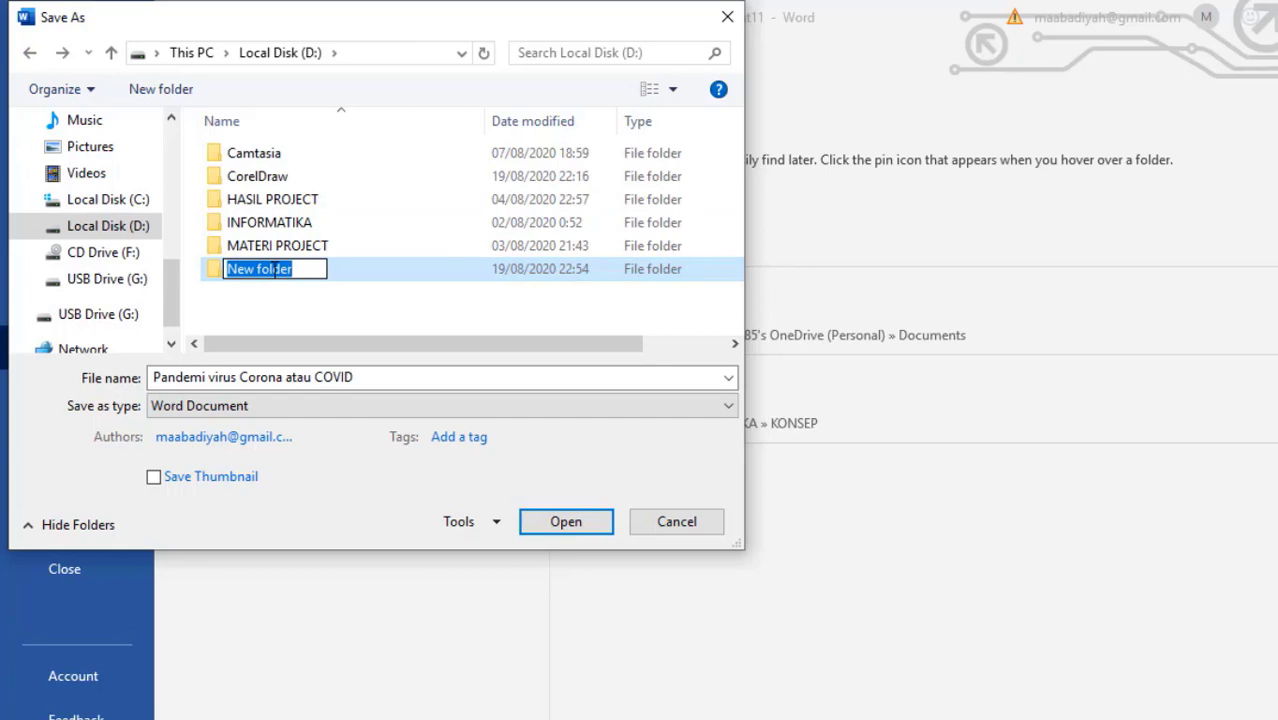
type("HARI")
left_click(248, 322)
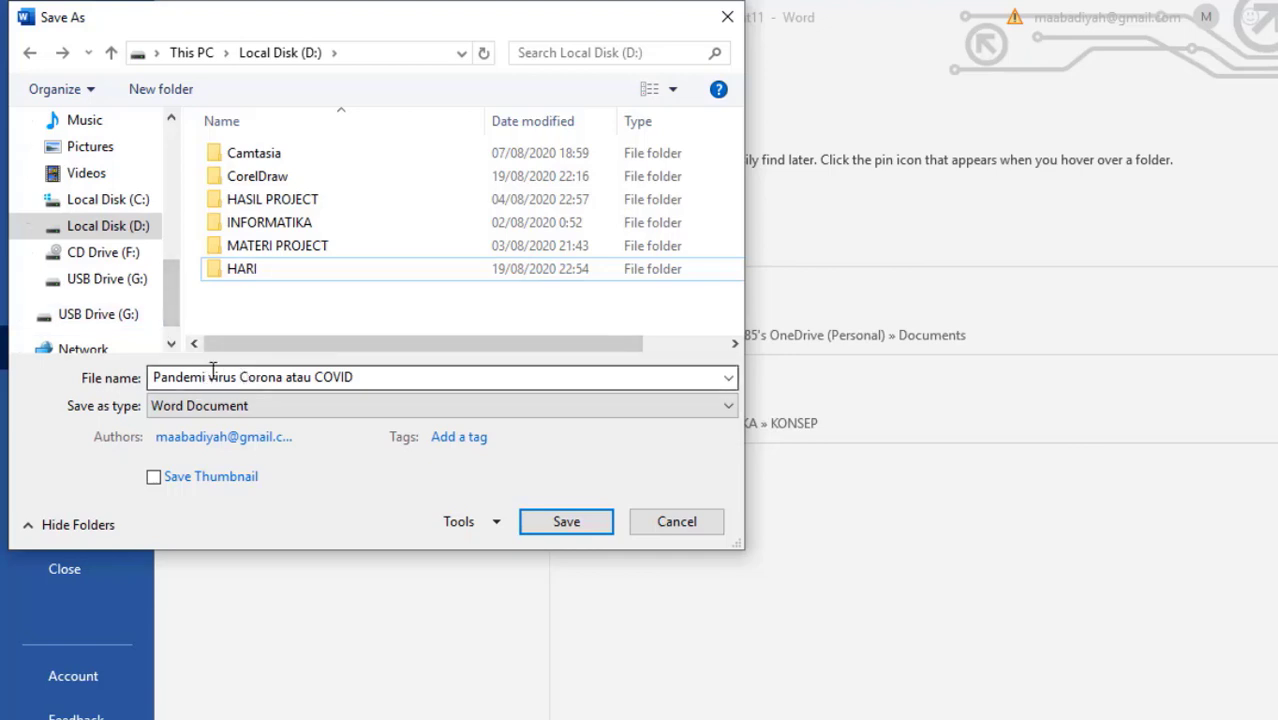
double_click(275, 271)
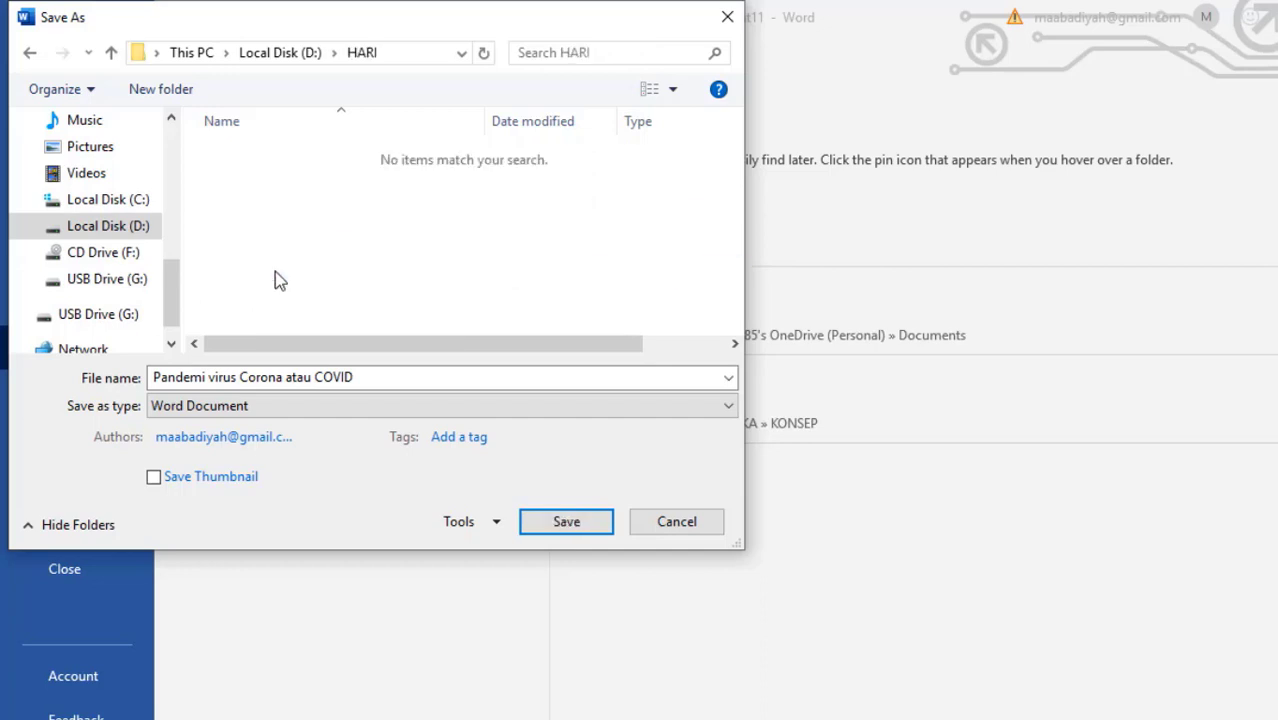
- Save the document as a Word Document named "Latihan Hari Ini" in the HARI folder on Local Disk (D:)
left_click(28, 55)
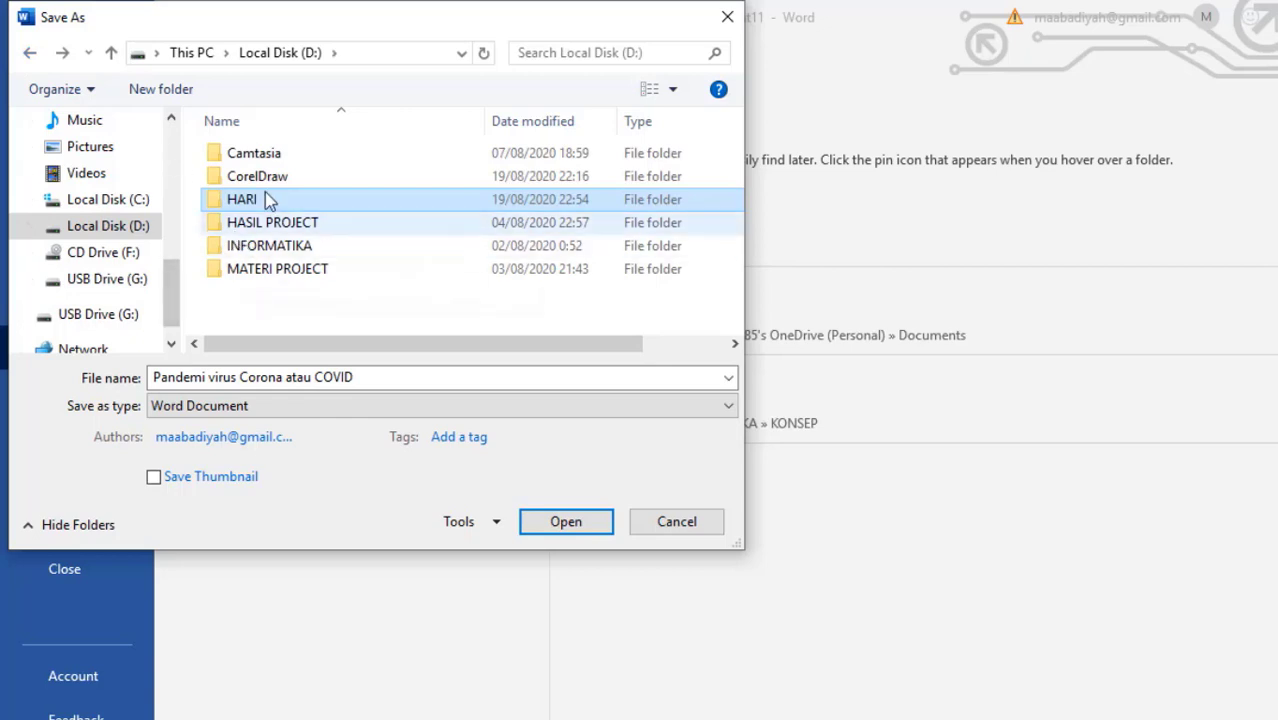
left_click(566, 522)
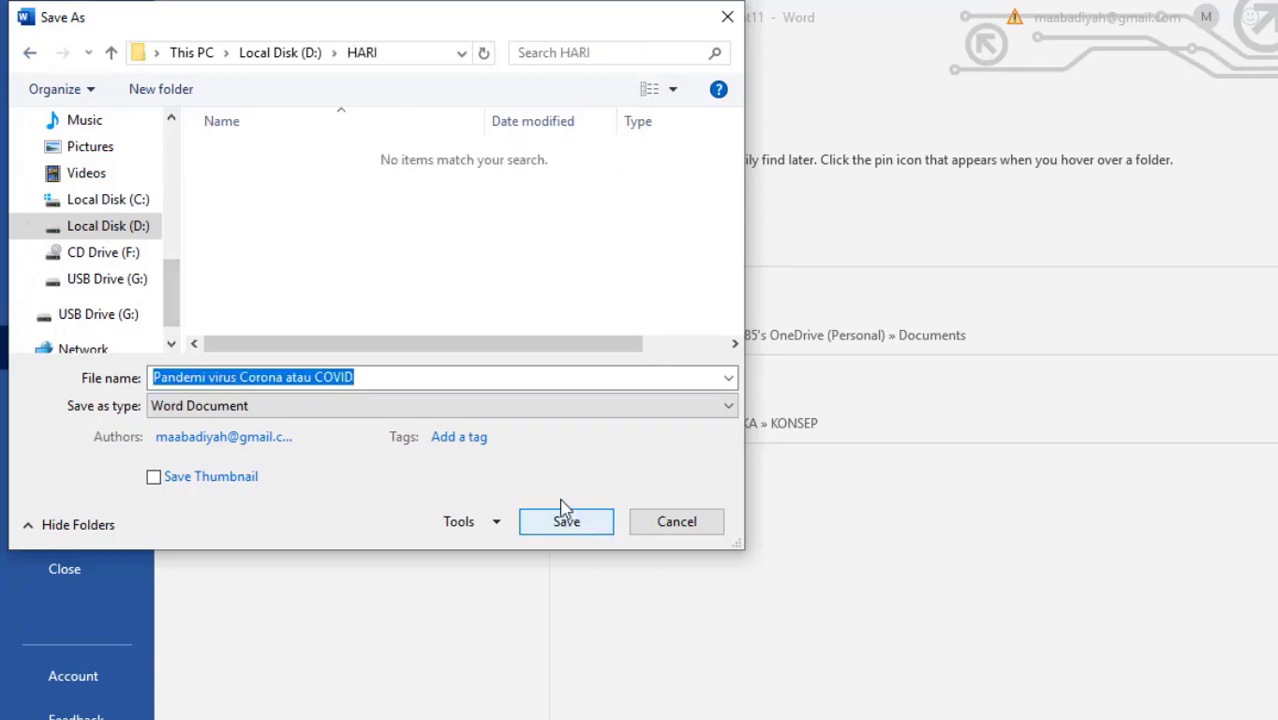
left_click(372, 378)
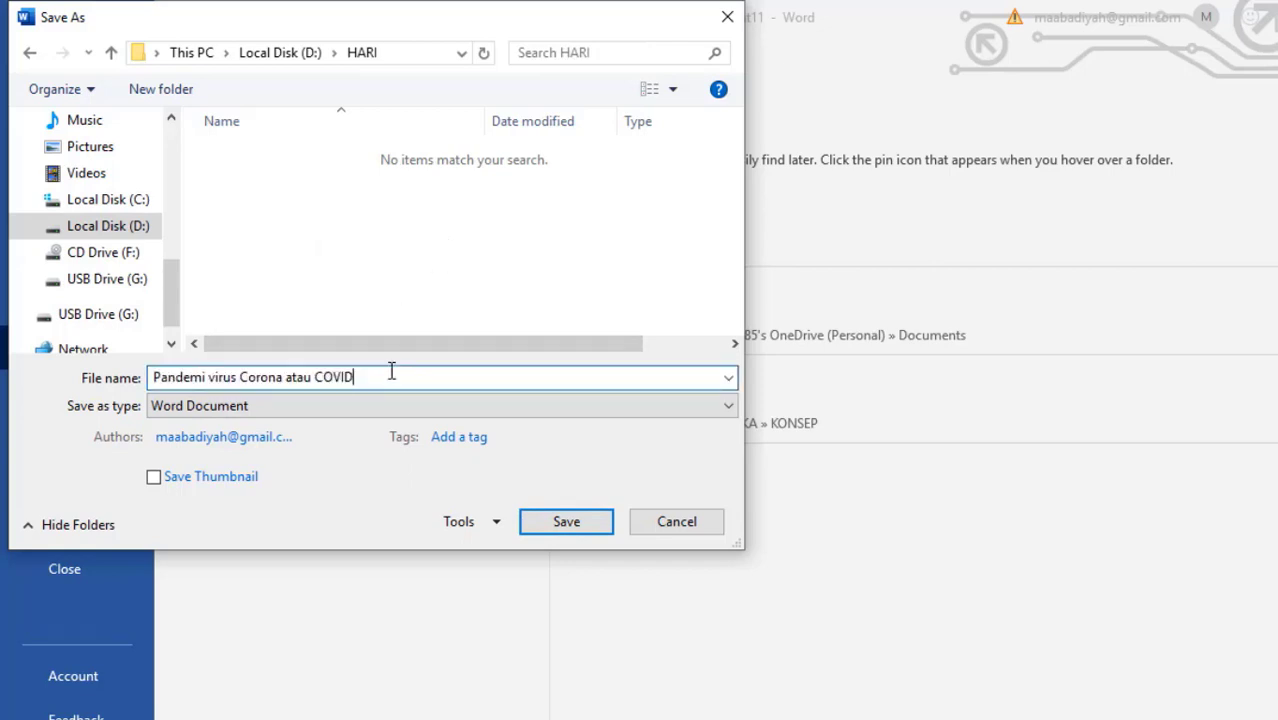
left_click_drag(390, 372, 108, 373)
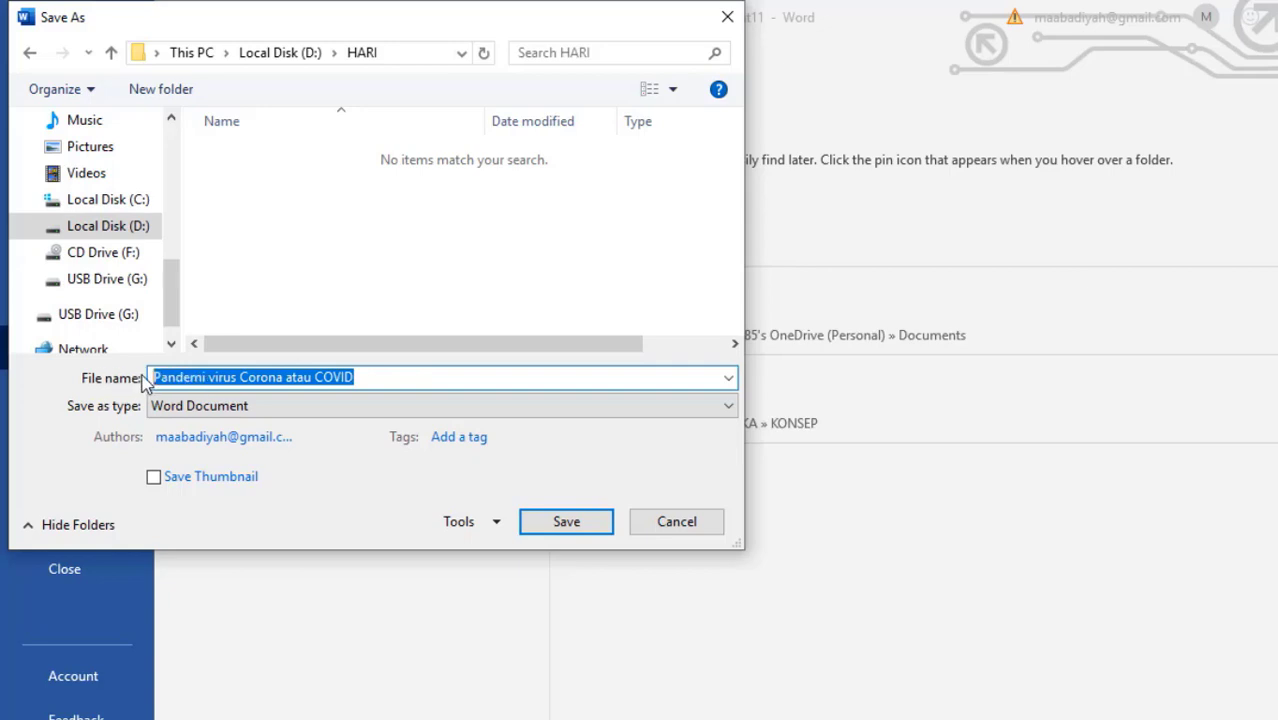
type("Latihan")
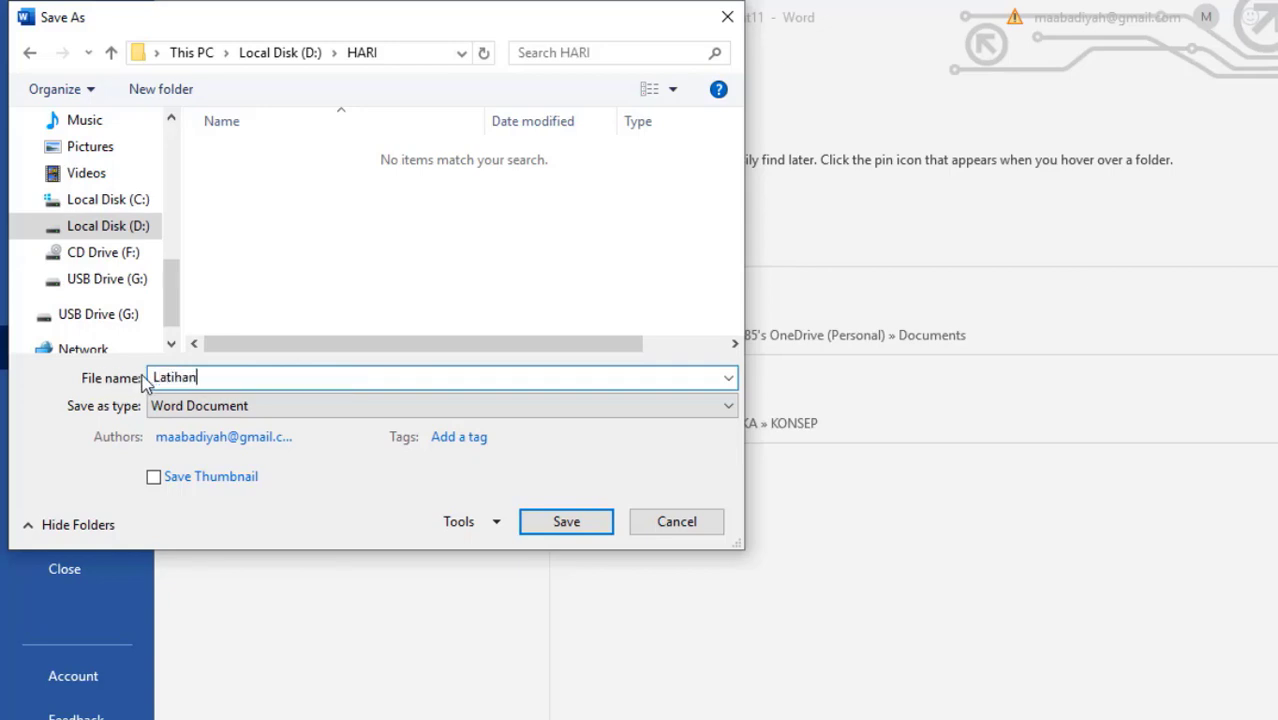
type(" Hari INI")
key("BackSpace")
key("BackSpace")
type("ni")
left_click(596, 525)
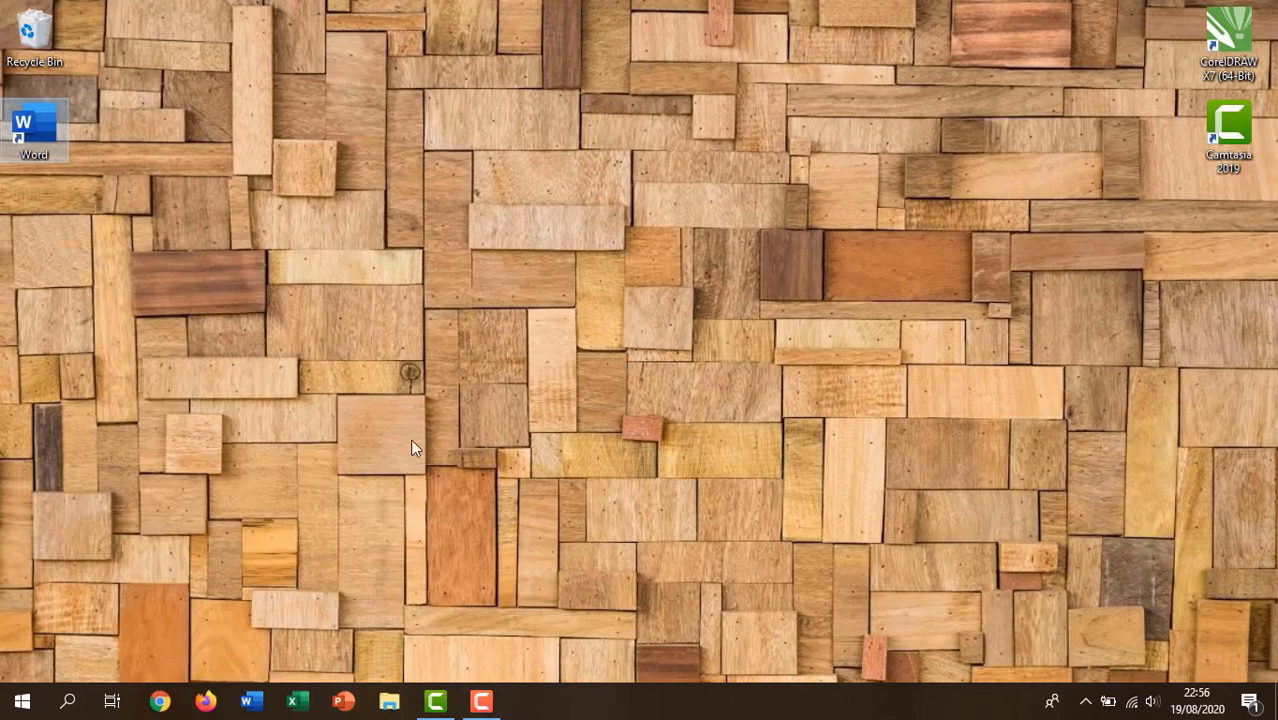
- Switch to File Explorer and open the HARI folder on Local Disk (D:)
left_click(389, 703)
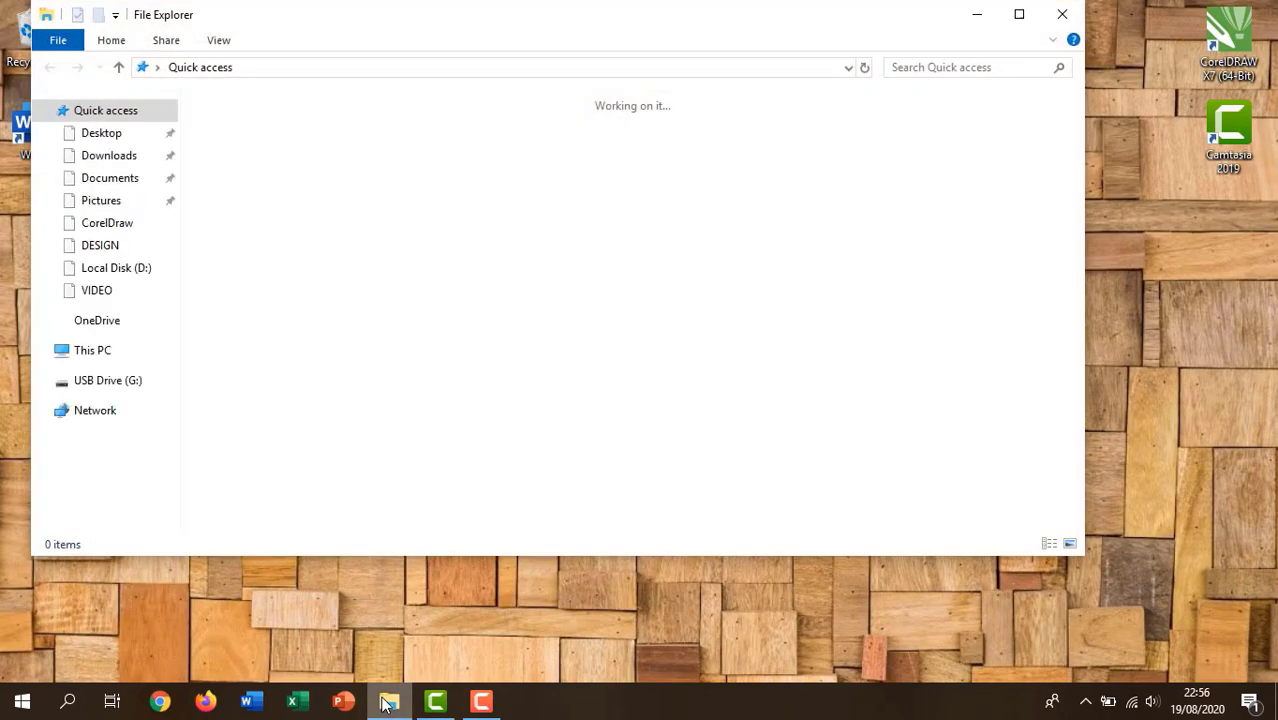
left_click(1050, 15)
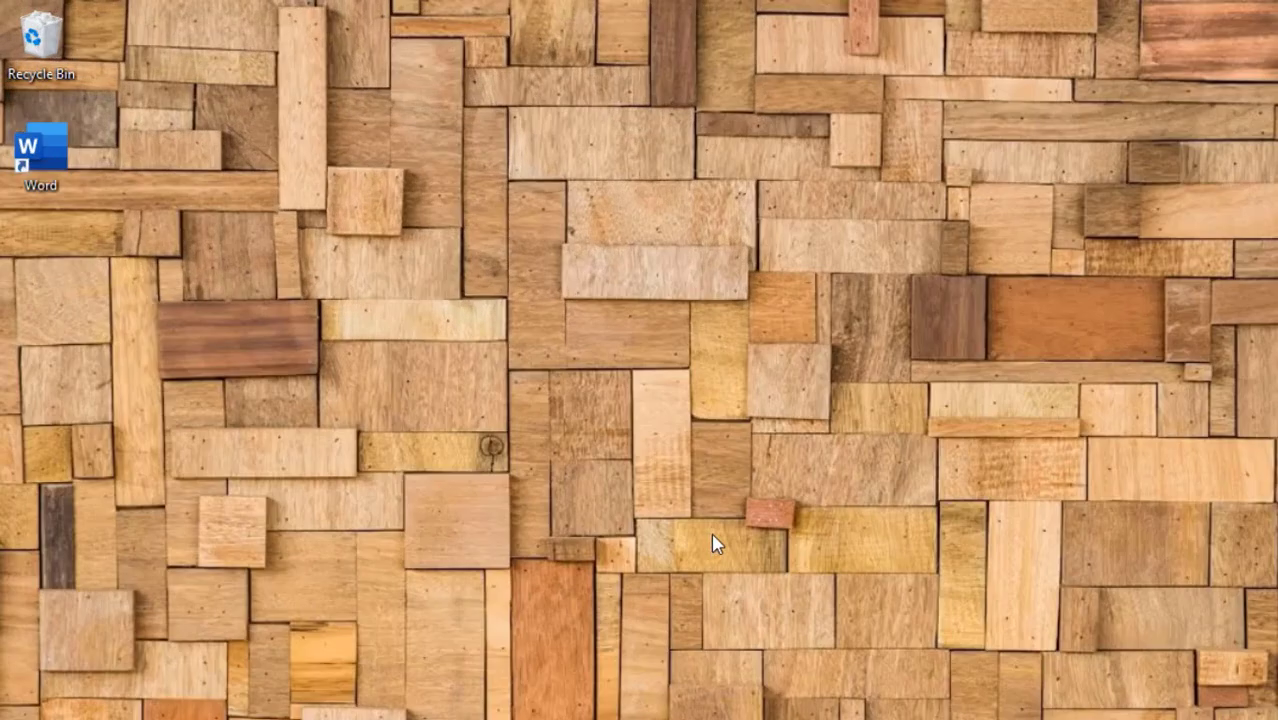
key("super+e")
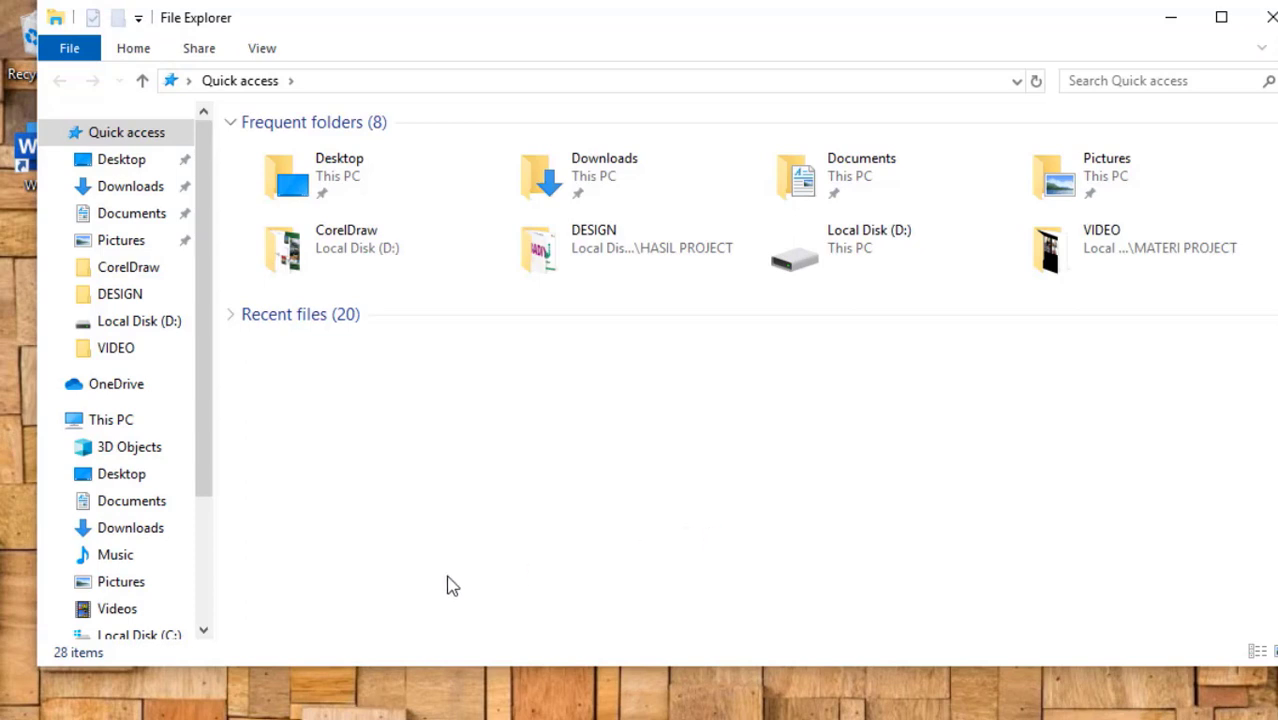
left_click_drag(203, 481, 203, 546)
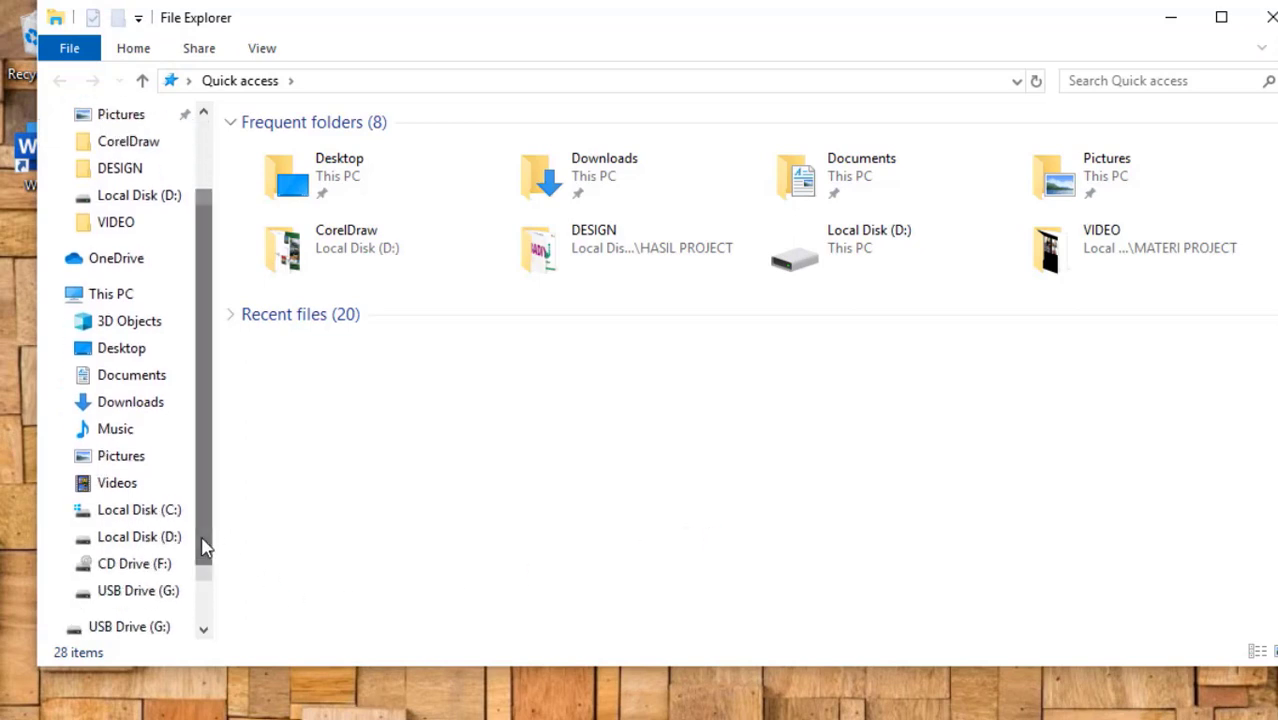
left_click(157, 537)
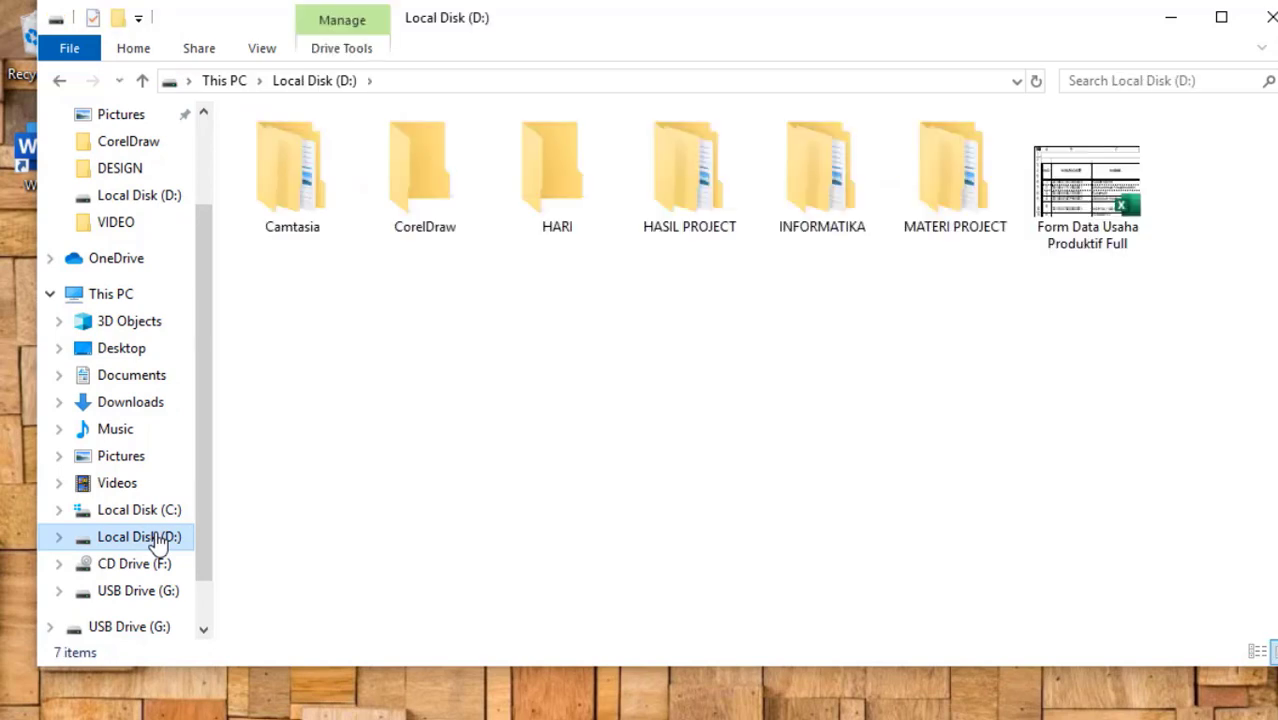
double_click(562, 200)
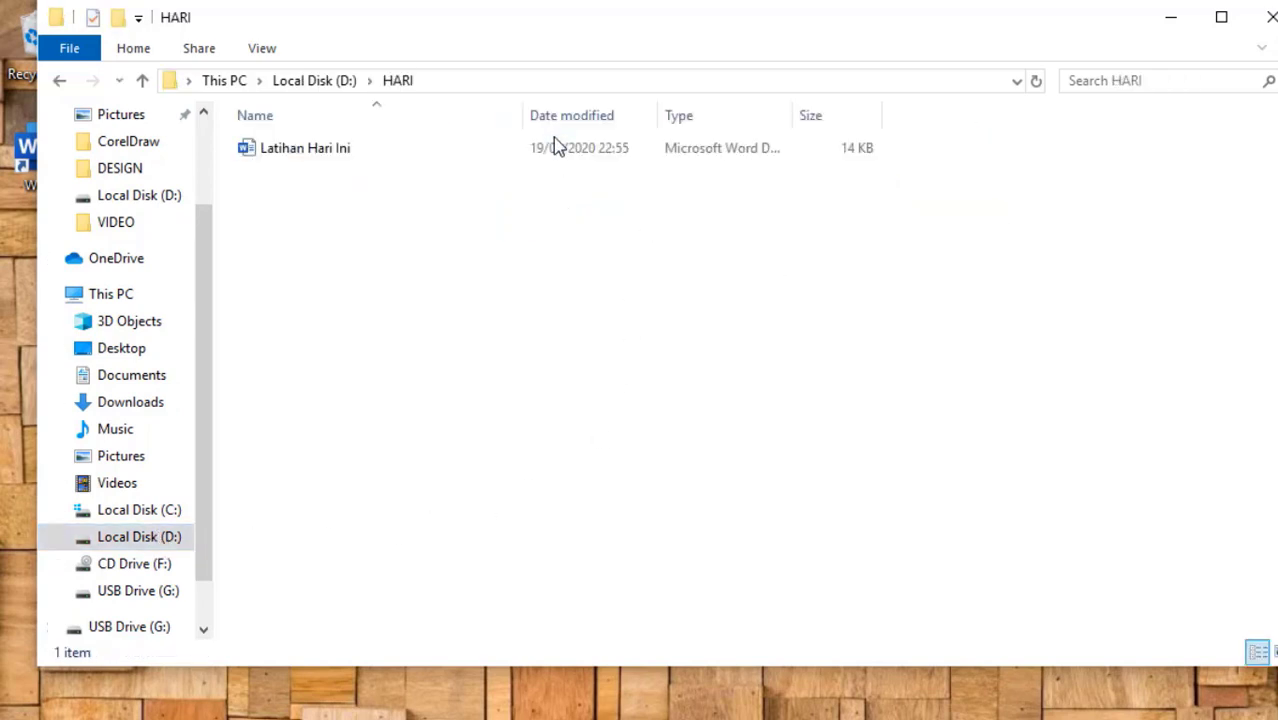
- Open the saved document "Latihan Hari Ini" in Word and place the cursor at the end of the first paragraph
left_click(552, 146)
double_click(552, 146)
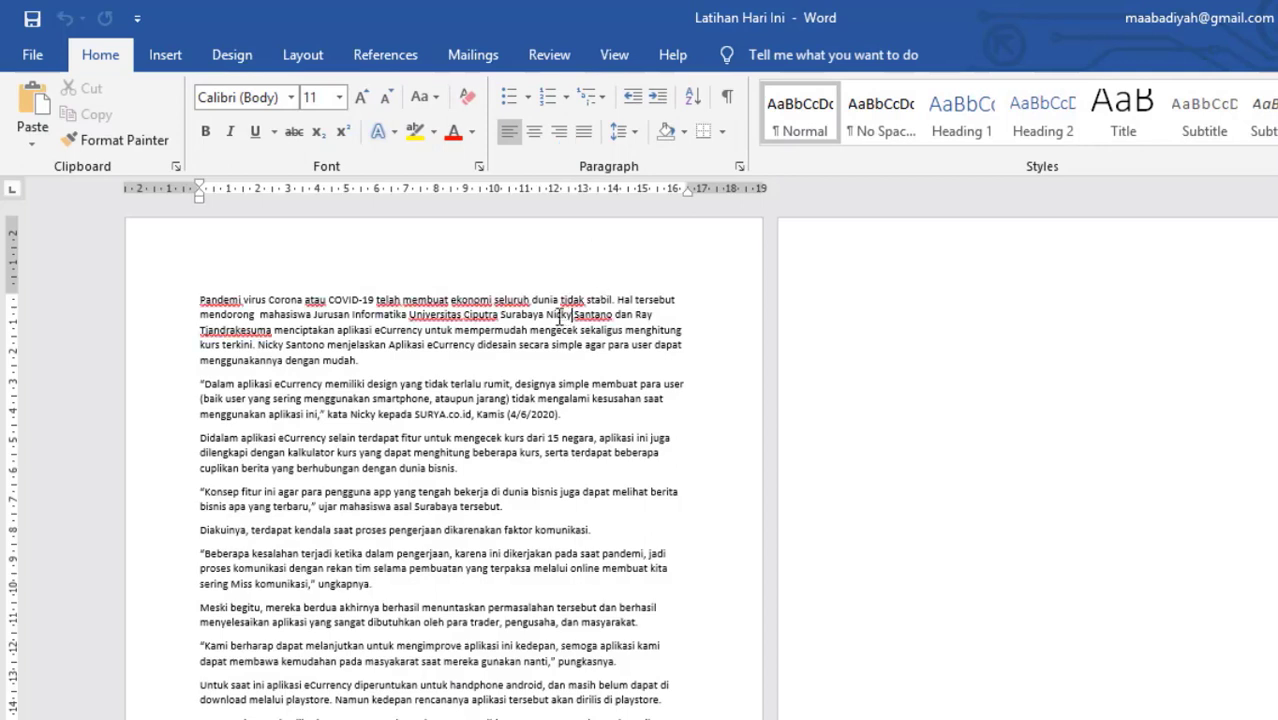
left_click(491, 368)
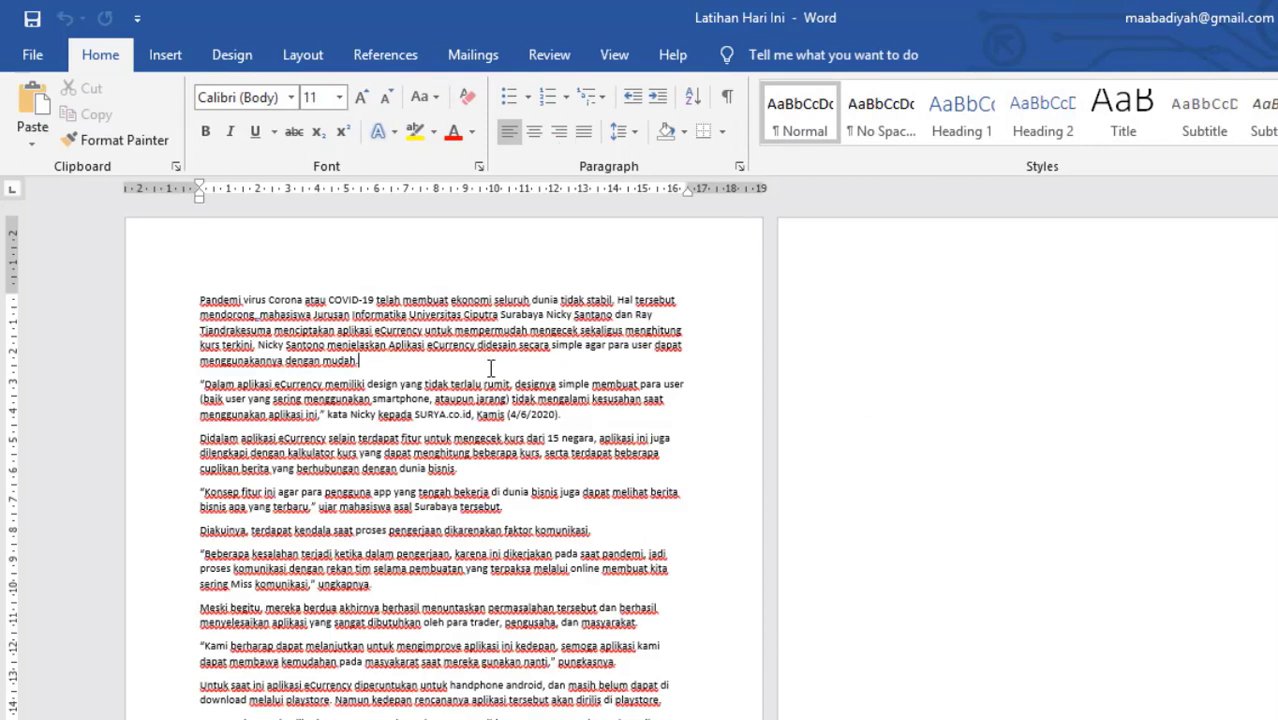